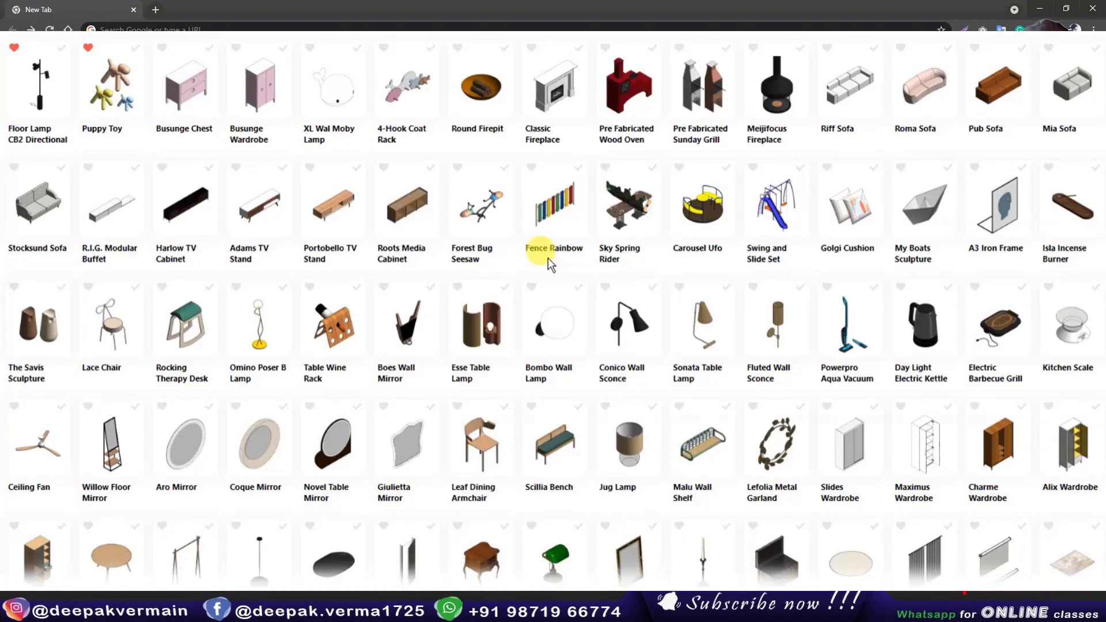
# Scroll through the Blocks catalogue, from floor lamps and fireplaces down to pendants and chandeliers.
pyautogui.scroll(-1, 548, 258)
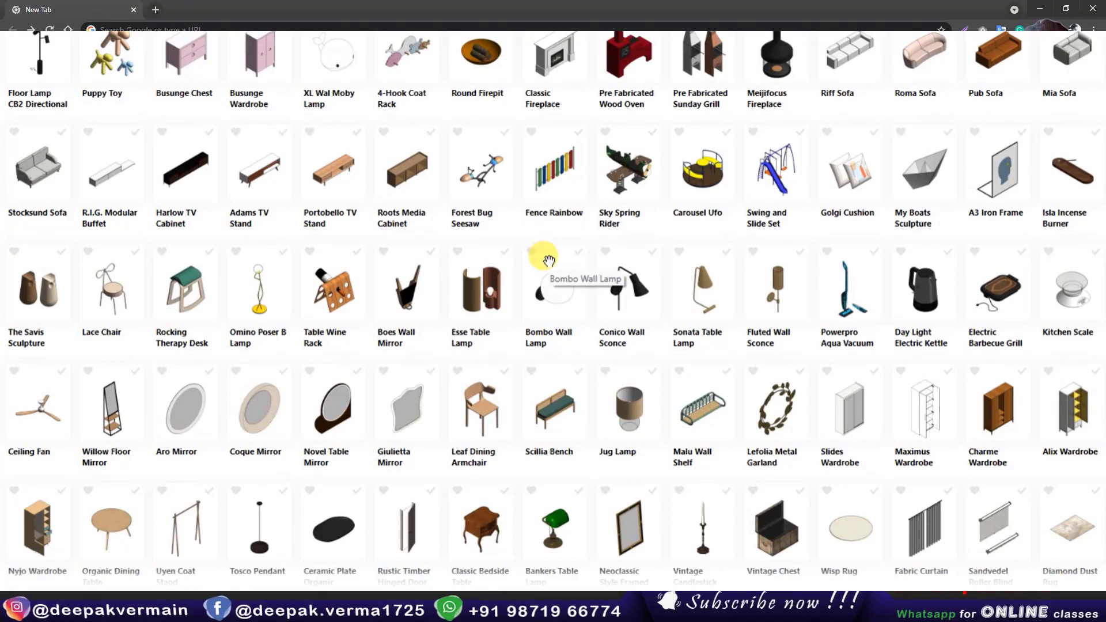
pyautogui.scroll(-1, 548, 260)
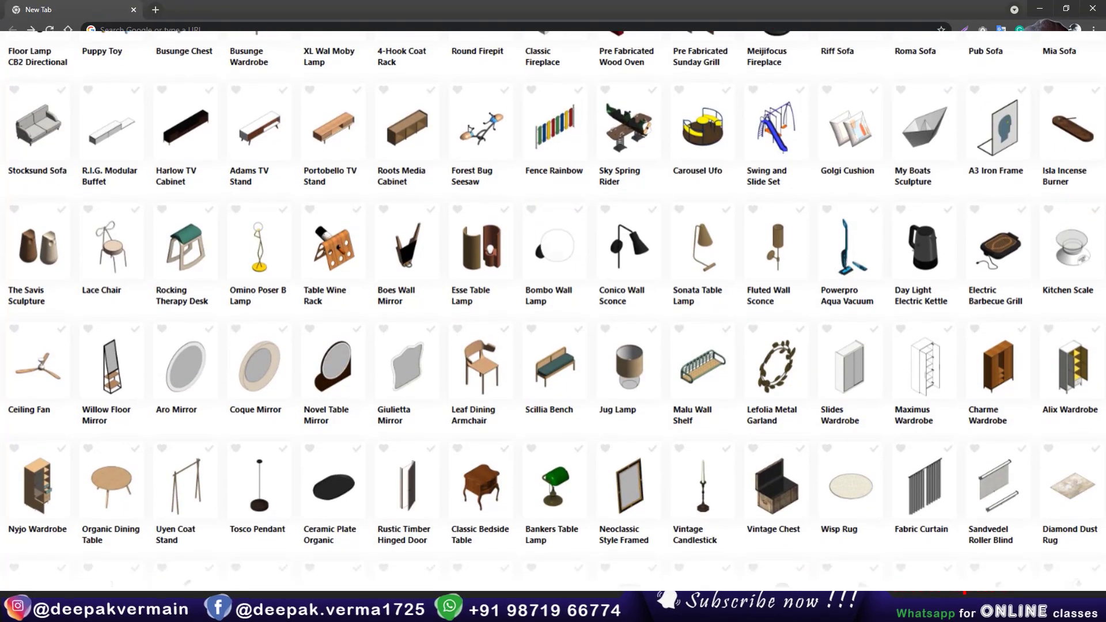
pyautogui.scroll(-1, 553, 312)
pyautogui.scroll(-1, 553, 311)
pyautogui.scroll(-1, 553, 311)
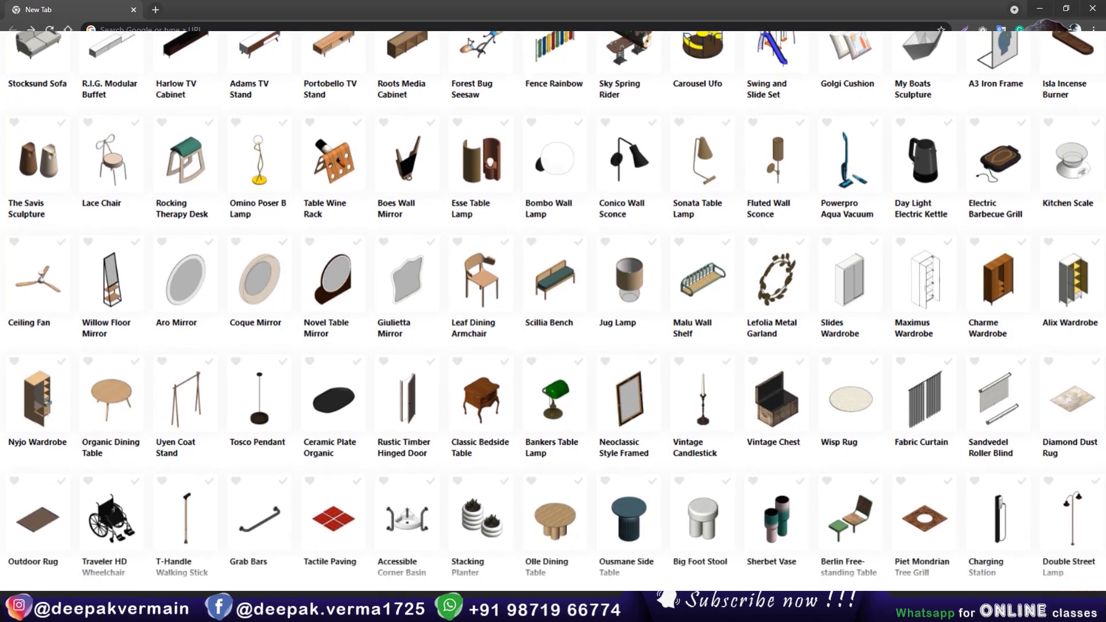
pyautogui.scroll(-1, 553, 311)
pyautogui.scroll(-1, 553, 311)
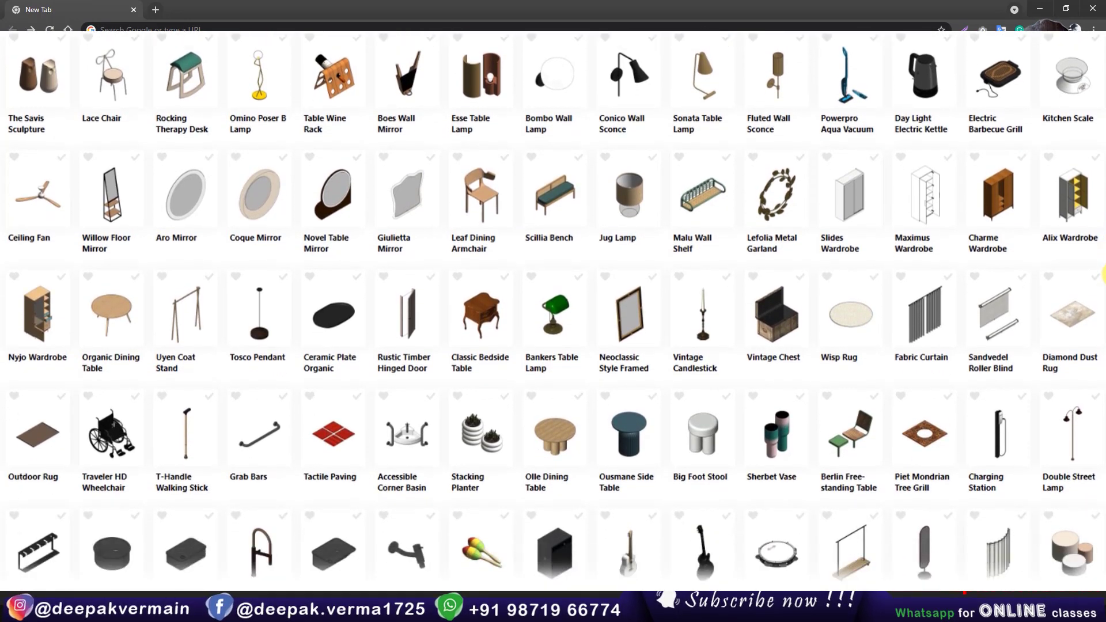
pyautogui.scroll(-1, 554, 311)
pyautogui.scroll(-1, 554, 311)
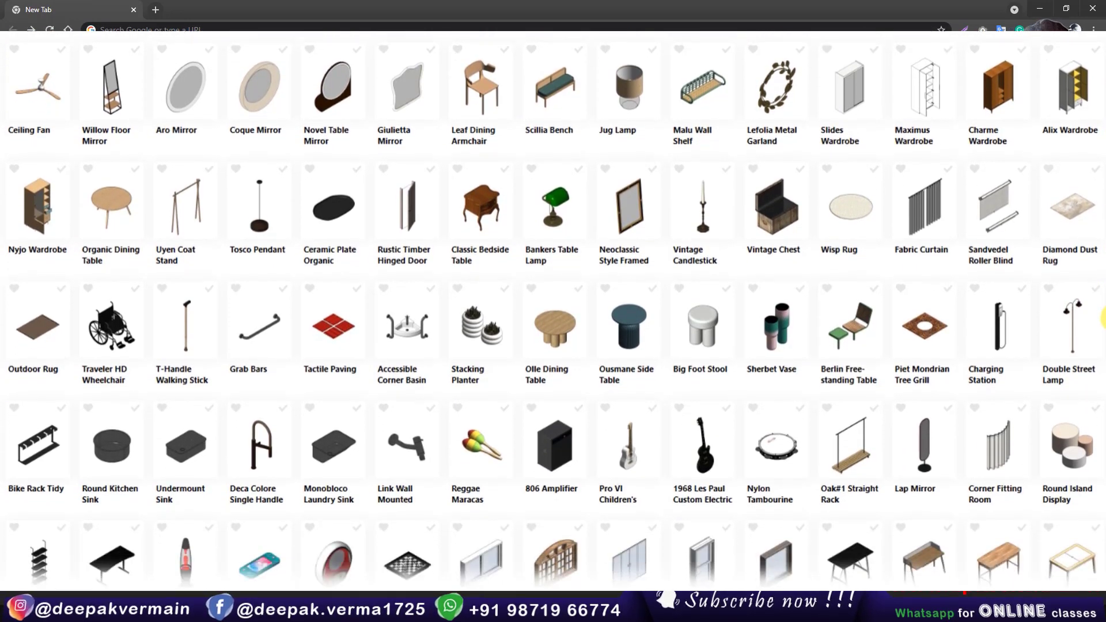
pyautogui.scroll(-1, 554, 311)
pyautogui.scroll(-1, 553, 311)
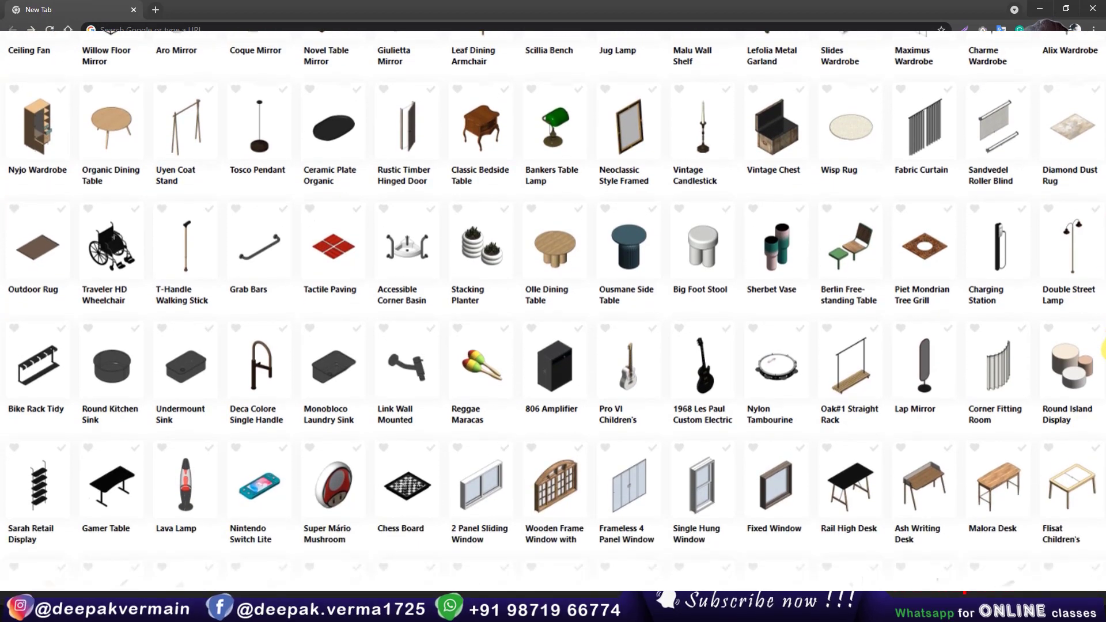
pyautogui.scroll(-1, 553, 311)
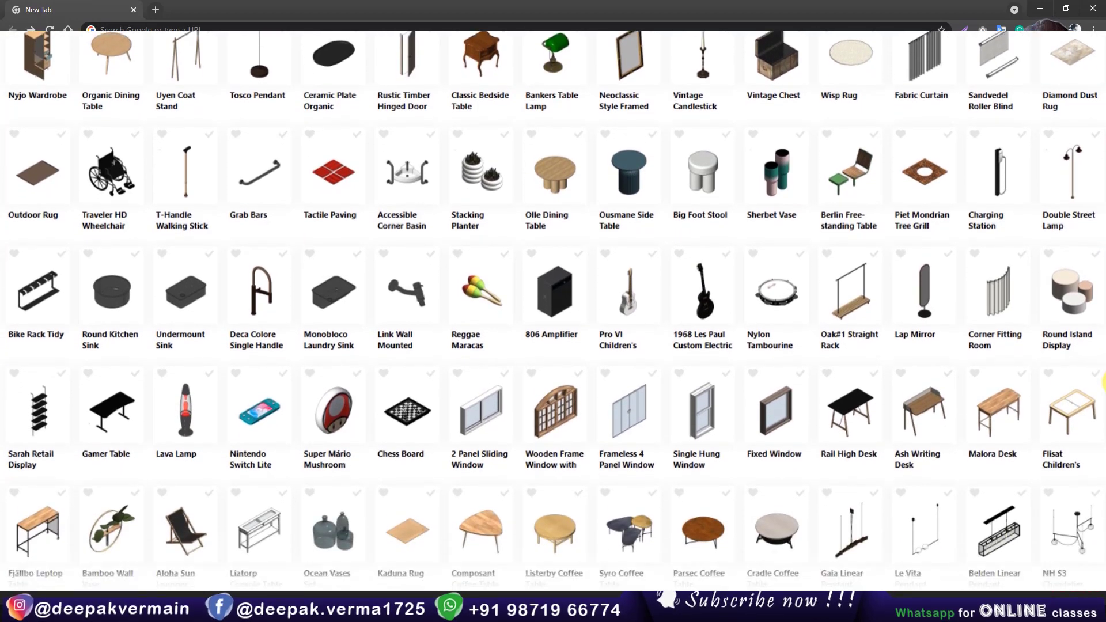
pyautogui.moveTo(1103, 373); pyautogui.dragTo(1103, 410)
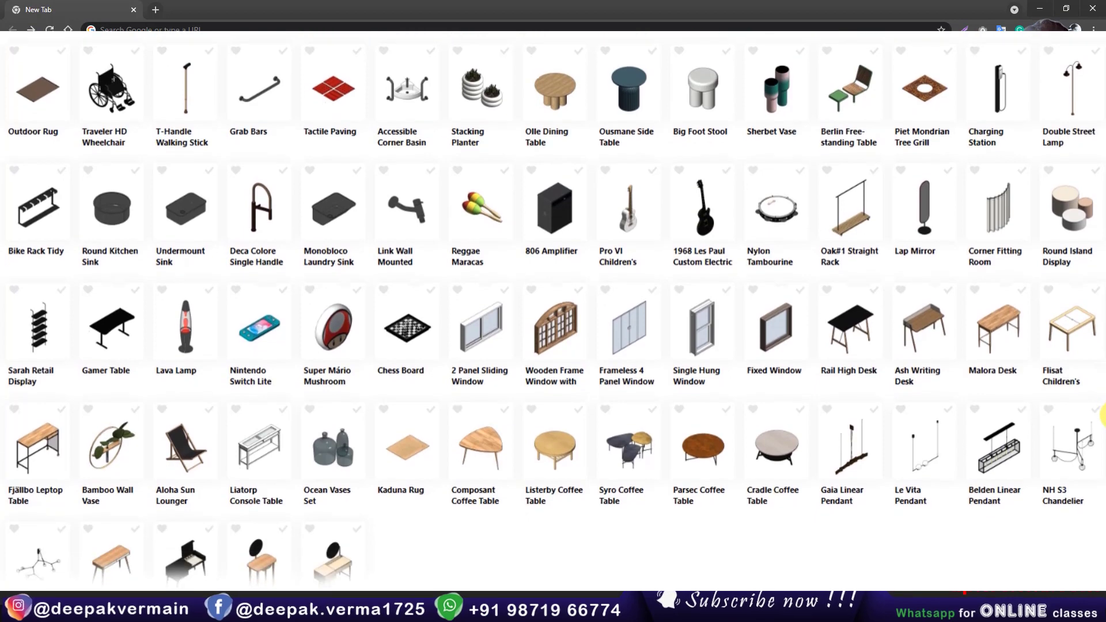
pyautogui.scroll(-10, 548, 258)
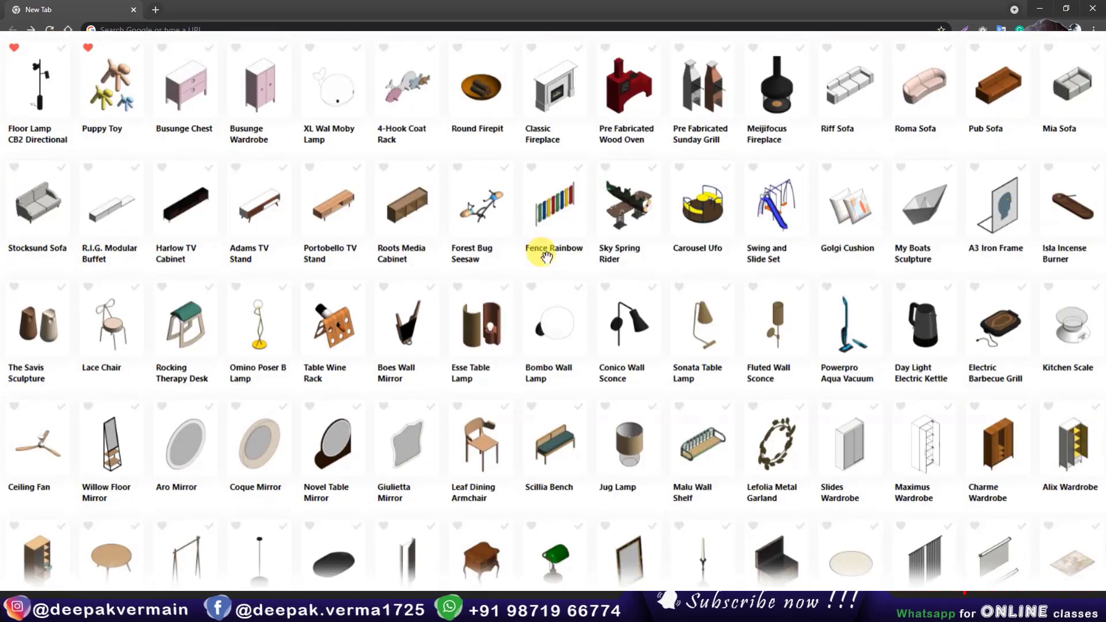
pyautogui.scroll(-1, 547, 259)
pyautogui.scroll(-1, 548, 260)
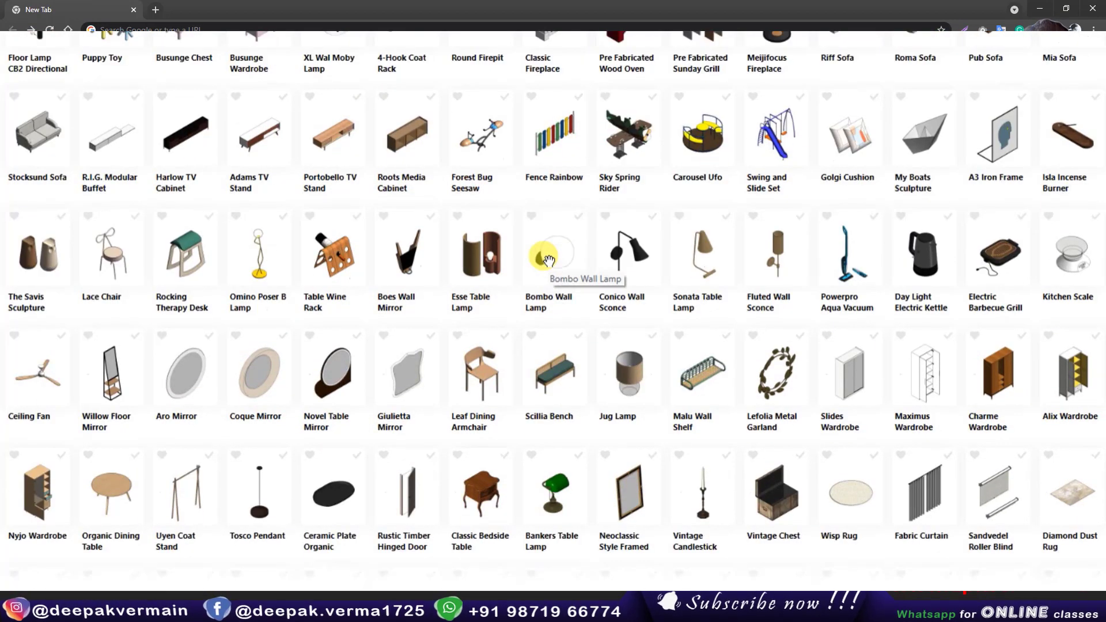
pyautogui.scroll(-2, 553, 311)
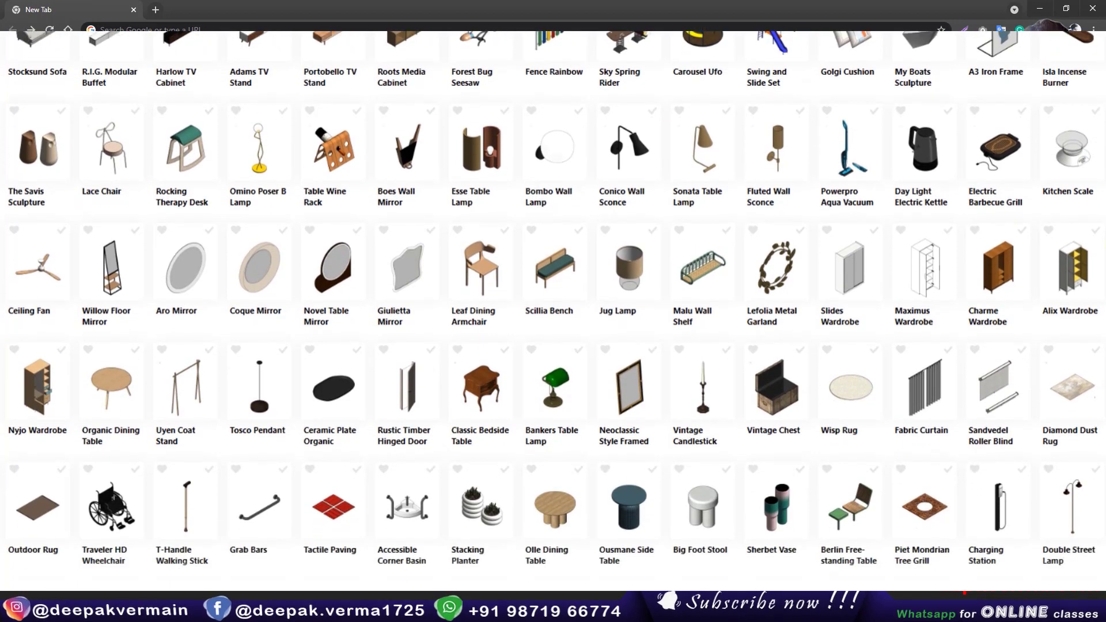
pyautogui.scroll(-2, 553, 311)
pyautogui.scroll(-3, 1104, 260)
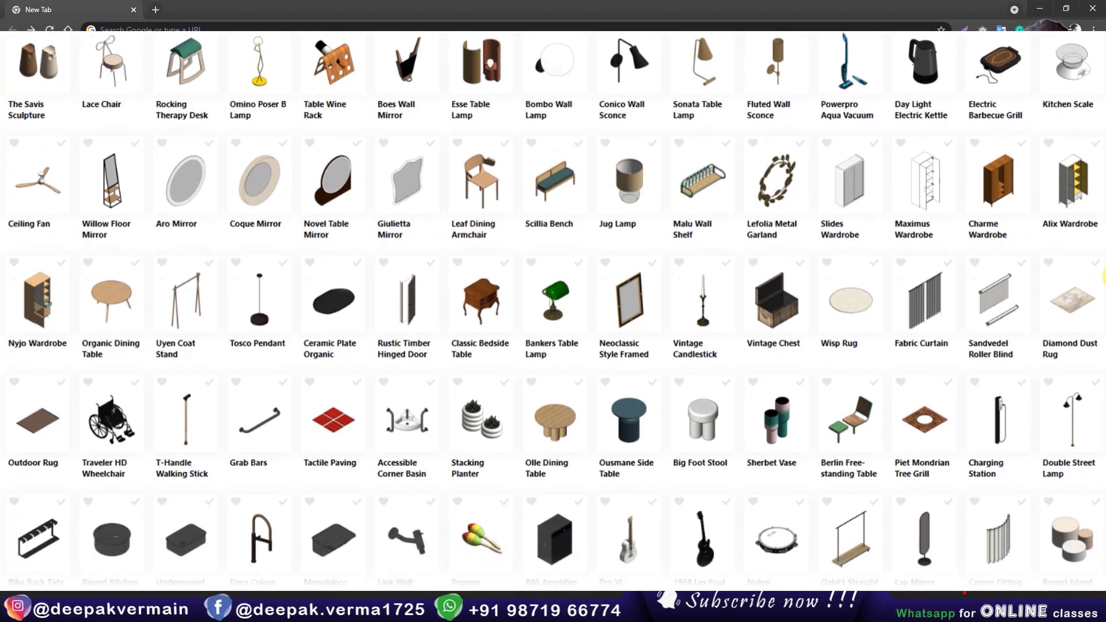
pyautogui.scroll(-3, 1103, 310)
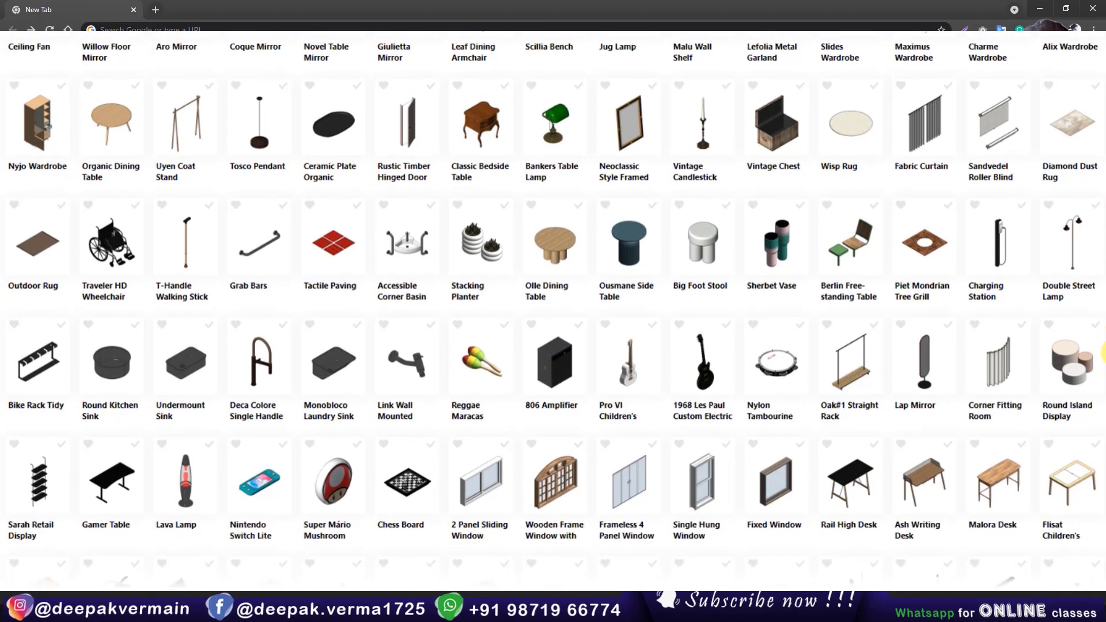
pyautogui.scroll(-2, 1104, 349)
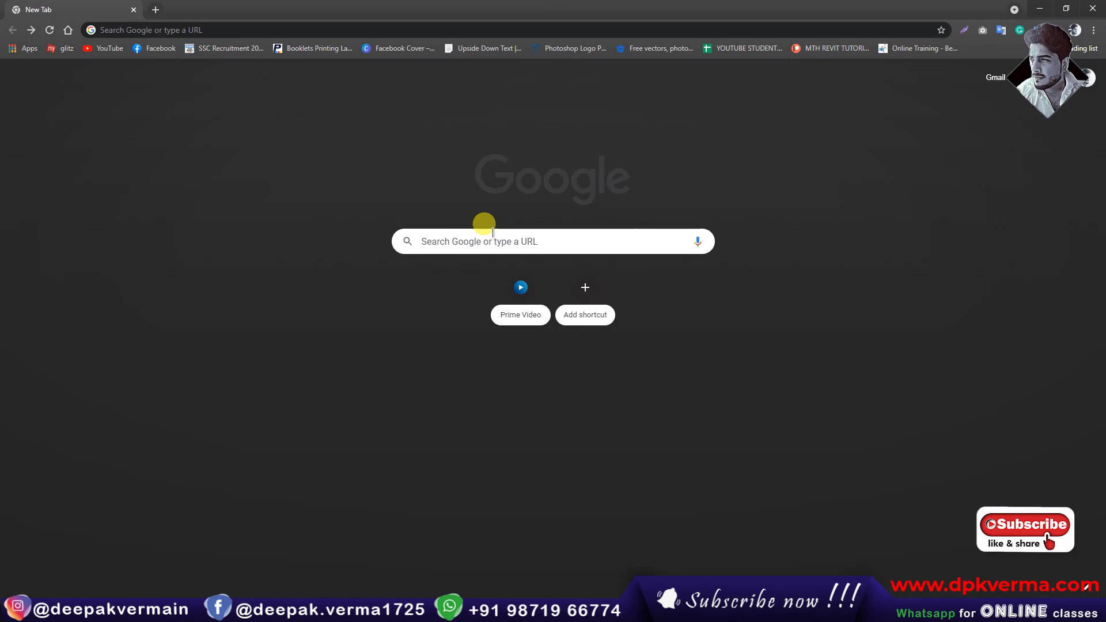
# Go to blocksrvt.com from the Google search page.
pyautogui.click(486, 239)
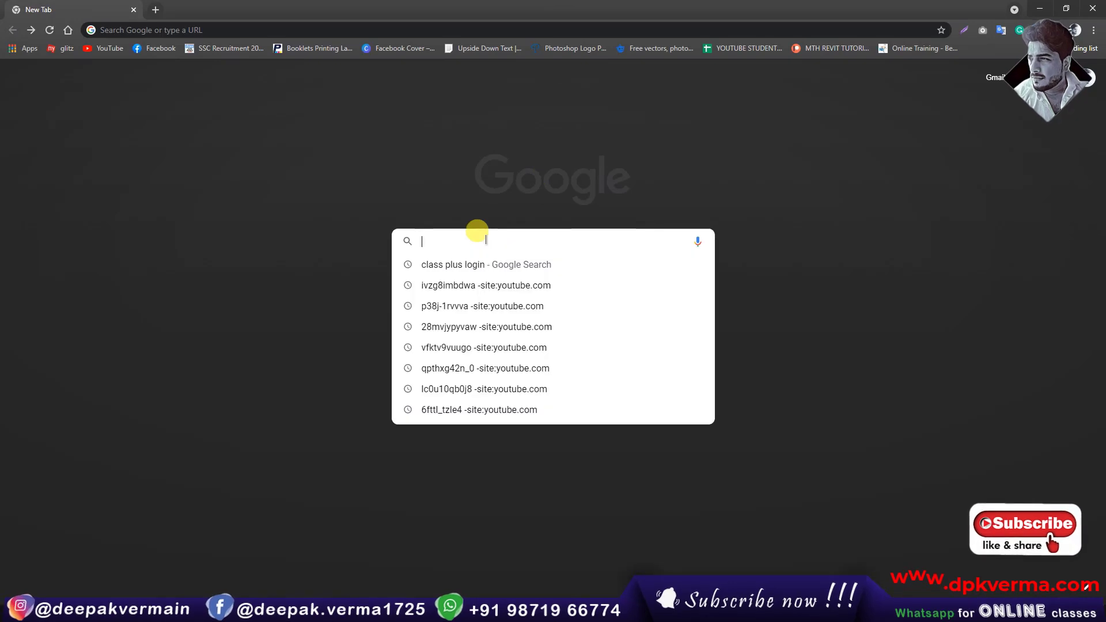
pyautogui.write('bloc')
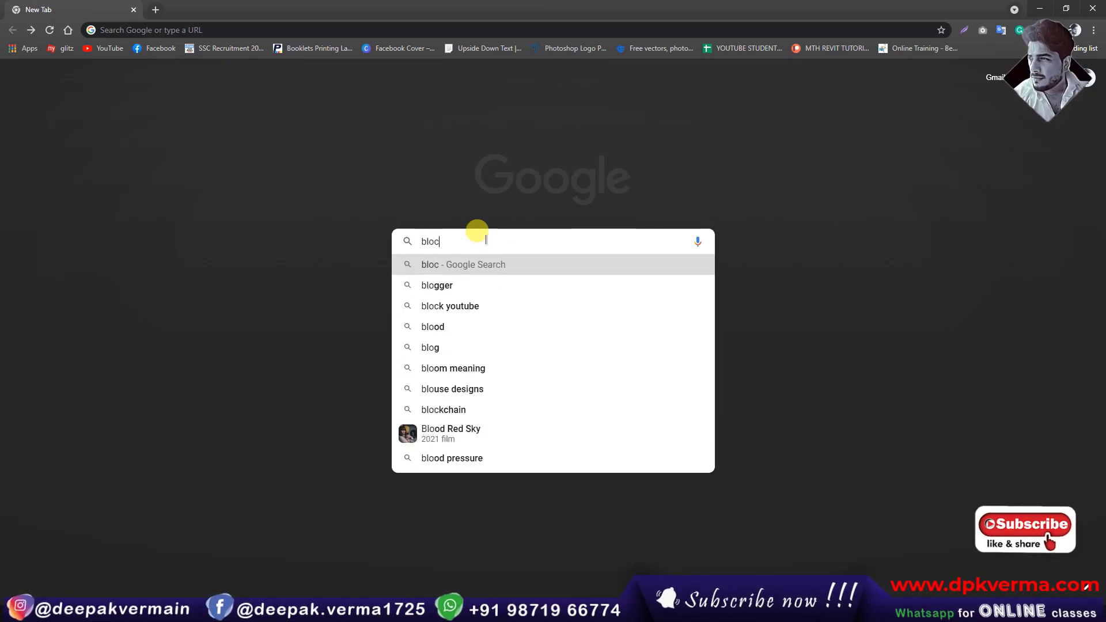
pyautogui.write('ksrvt.c')
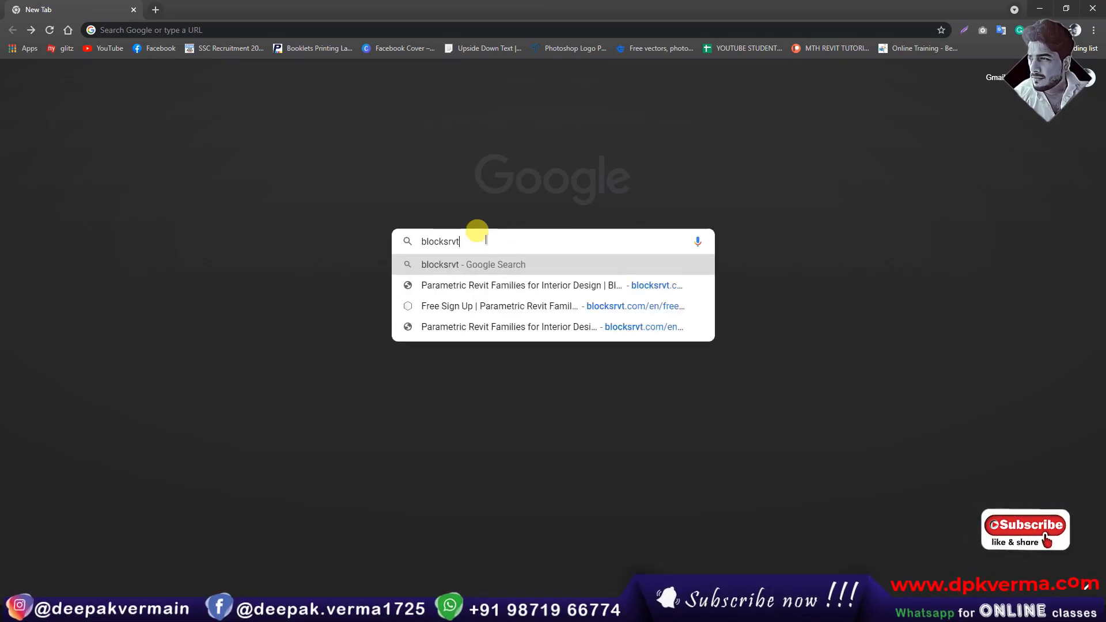
pyautogui.write('om')
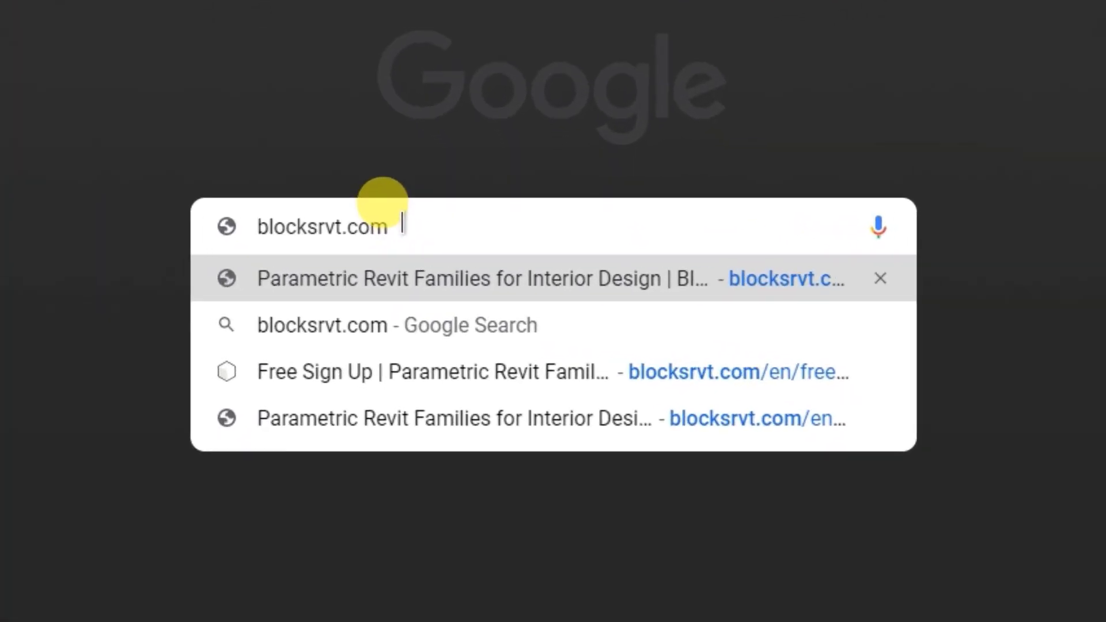
pyautogui.press('Return')
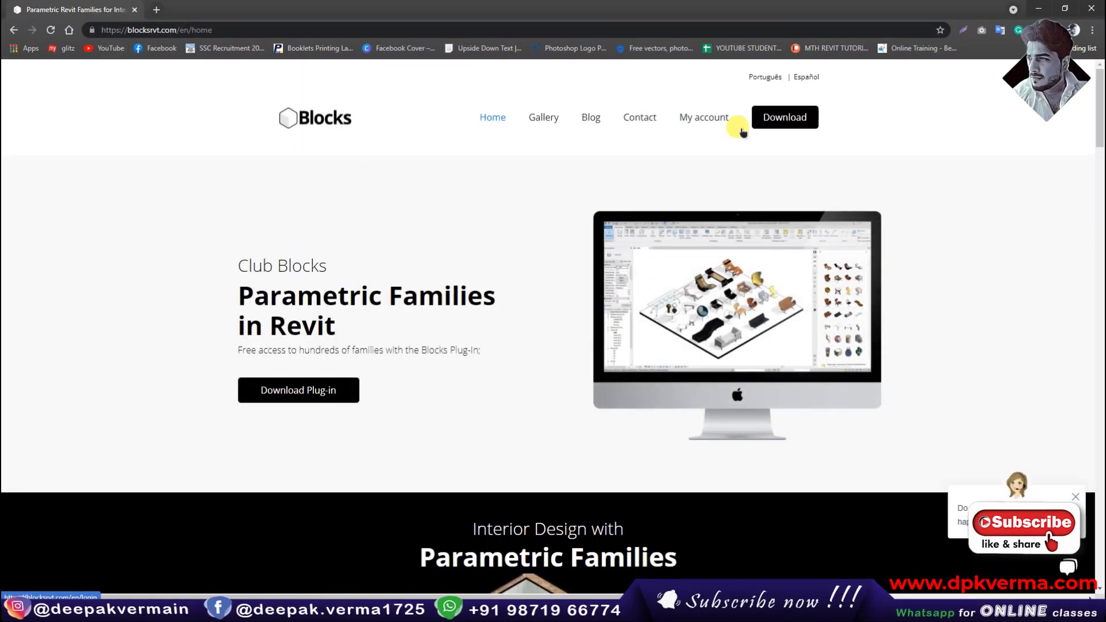
# Jump to the Download plans comparing the Free plan with the INR 219 Premium plan.
pyautogui.scroll(-5, 311, 395)
pyautogui.scroll(4, 316, 385)
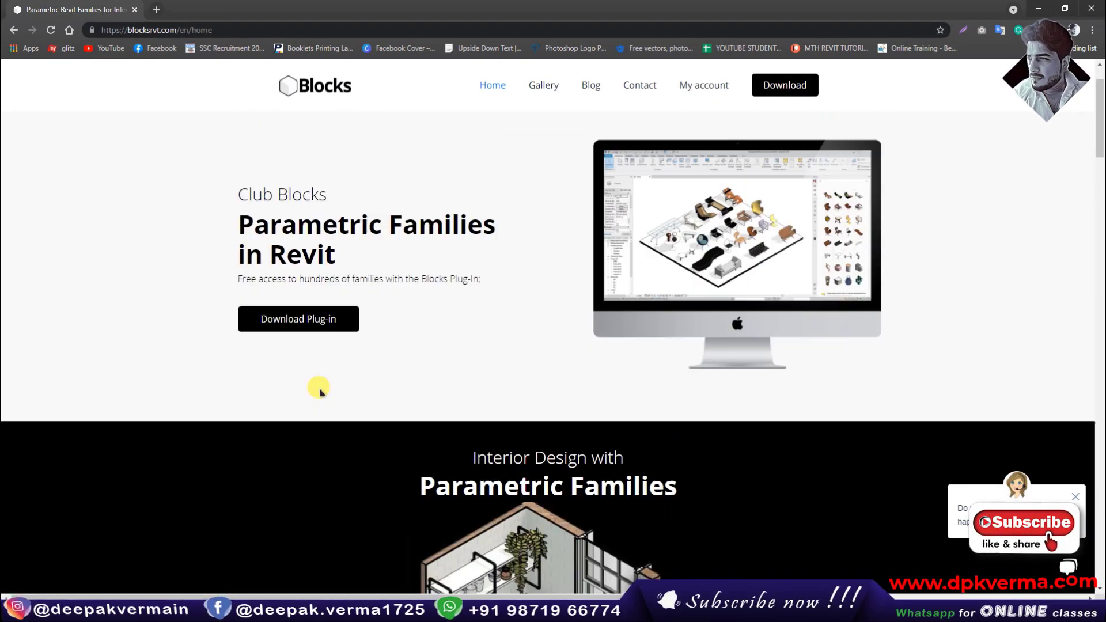
pyautogui.scroll(1, 321, 337)
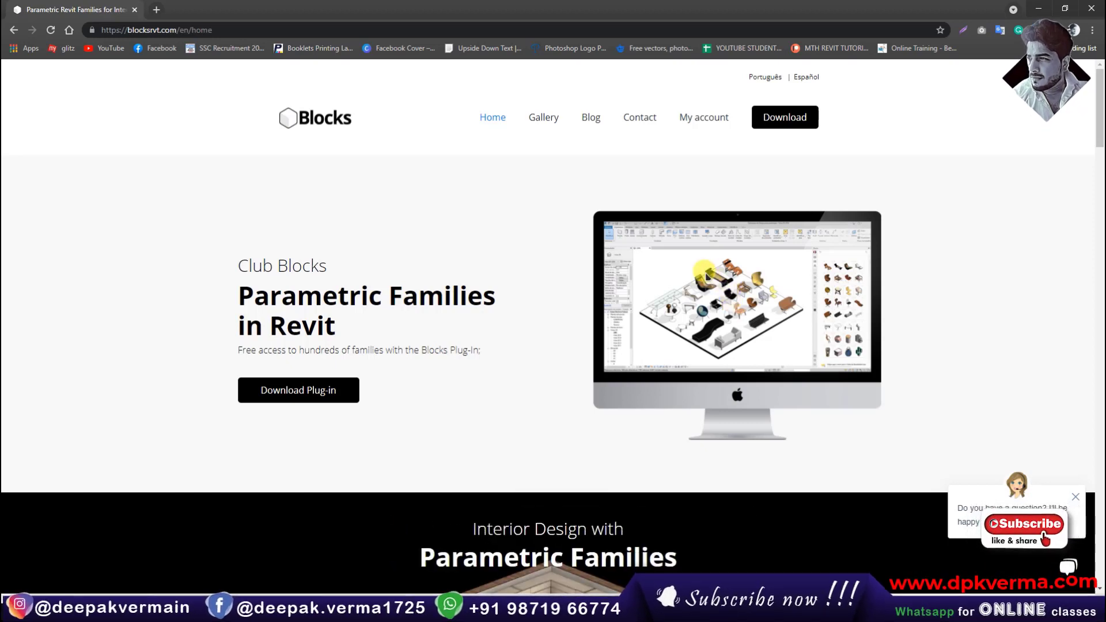
pyautogui.click(772, 119)
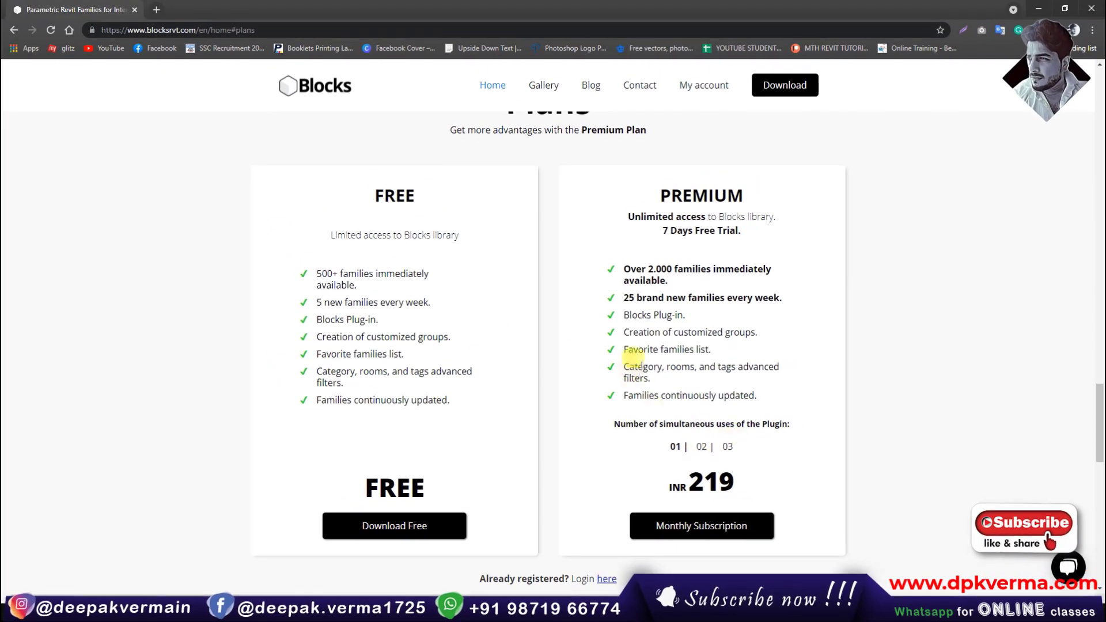
# Scroll the plans section around the Free plan card to choose the free download.
pyautogui.scroll(-2, 634, 346)
pyautogui.scroll(2, 639, 301)
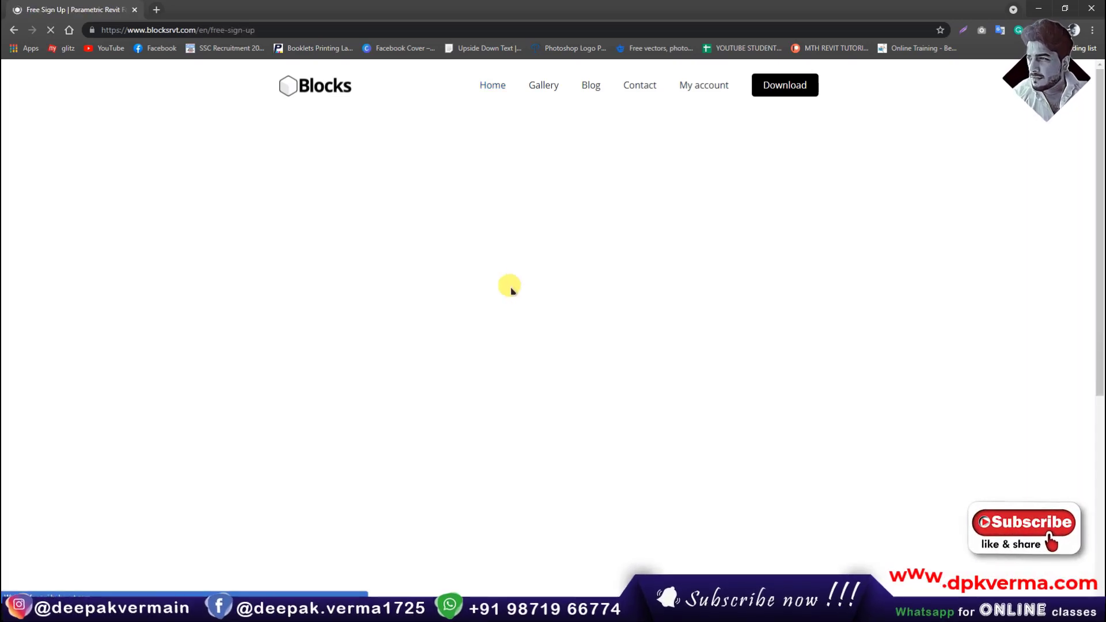
# Enter the last name and paste the account e-mail into both e-mail fields.
pyautogui.scroll(-1, 487, 240)
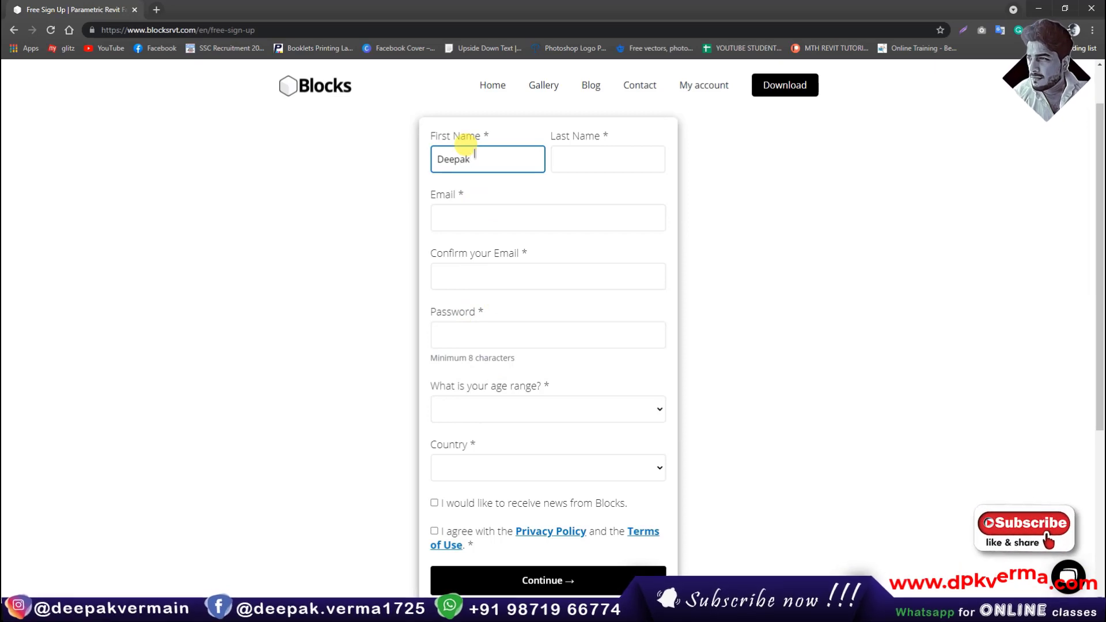
pyautogui.click(568, 160)
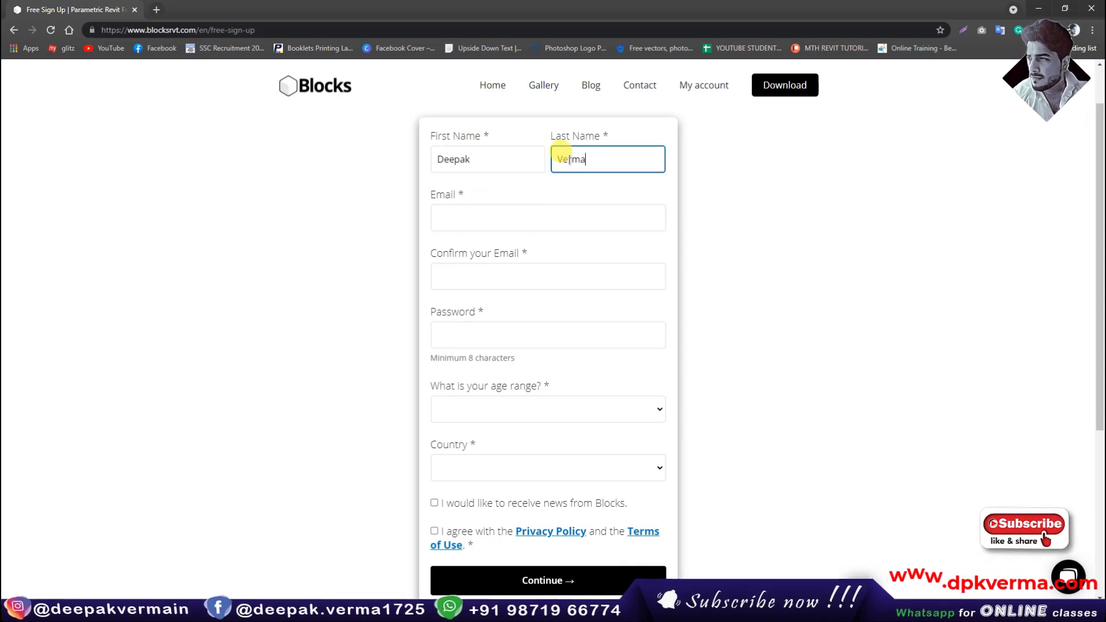
pyautogui.click(471, 214)
pyautogui.hotkey('ctrl', 'v')
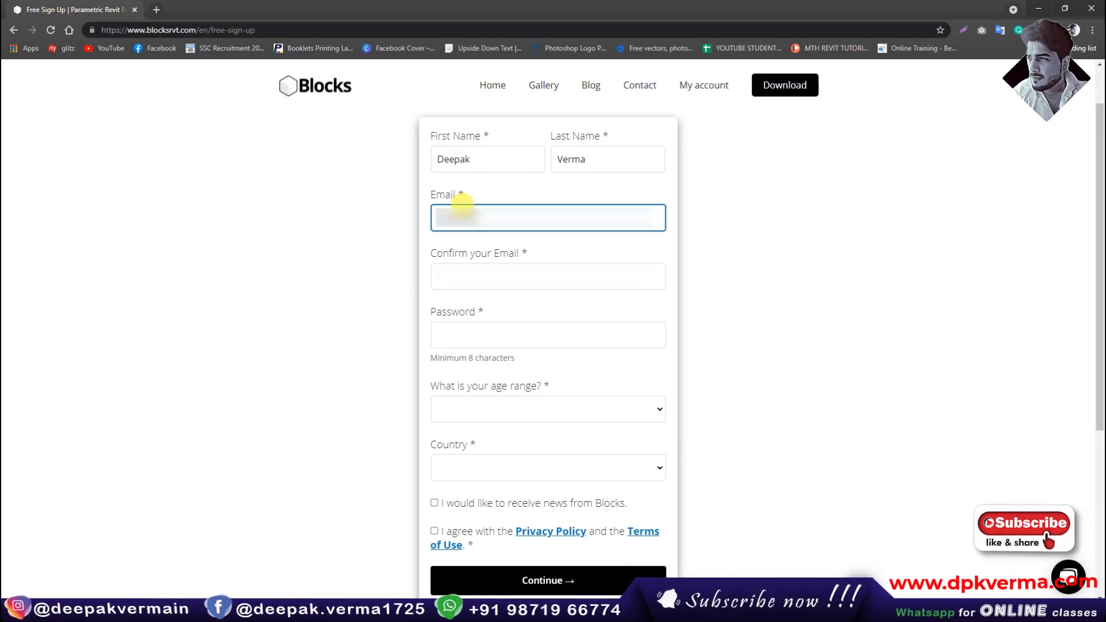
pyautogui.click(474, 266)
pyautogui.hotkey('ctrl', 'v')
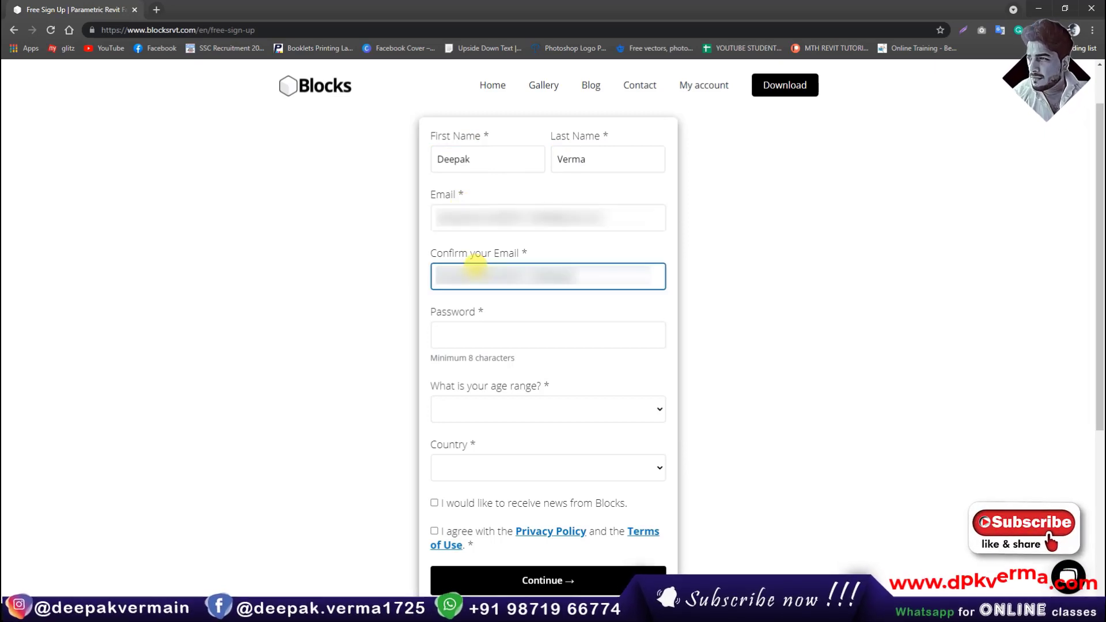
# Set the password, age range 23 to 29 and country India, accept the terms and submit.
pyautogui.click(473, 336)
pyautogui.click(547, 409)
pyautogui.click(469, 452)
pyautogui.scroll(-1, 469, 453)
pyautogui.click(529, 410)
pyautogui.click(472, 414)
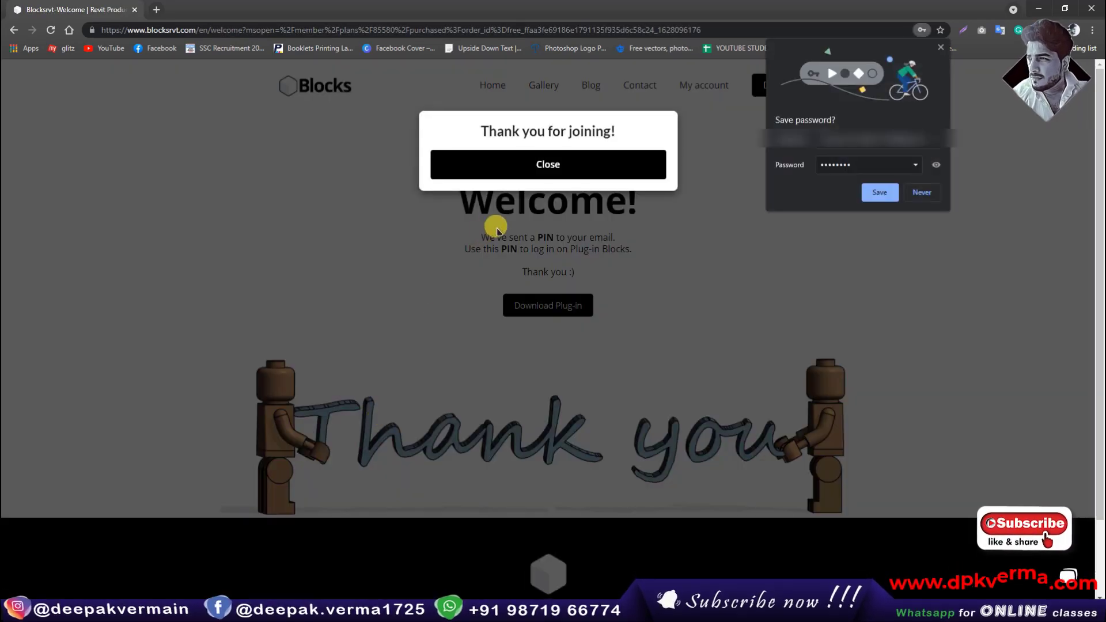
# Save the site password, close the thank-you message and download Blocks_123.exe.
pyautogui.click(877, 194)
pyautogui.click(589, 159)
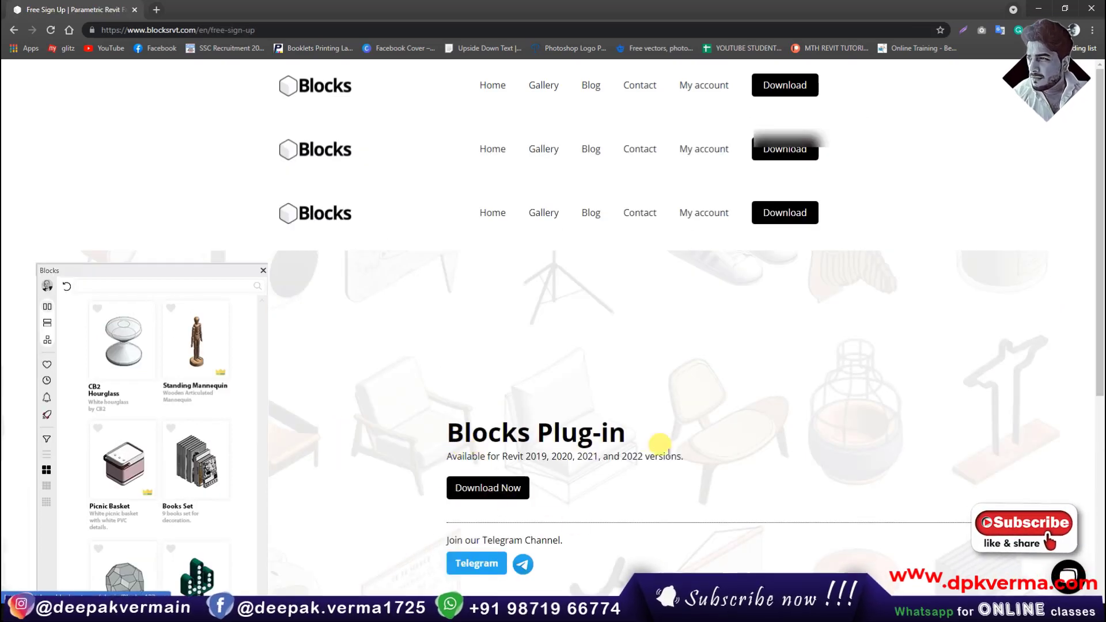
pyautogui.click(506, 489)
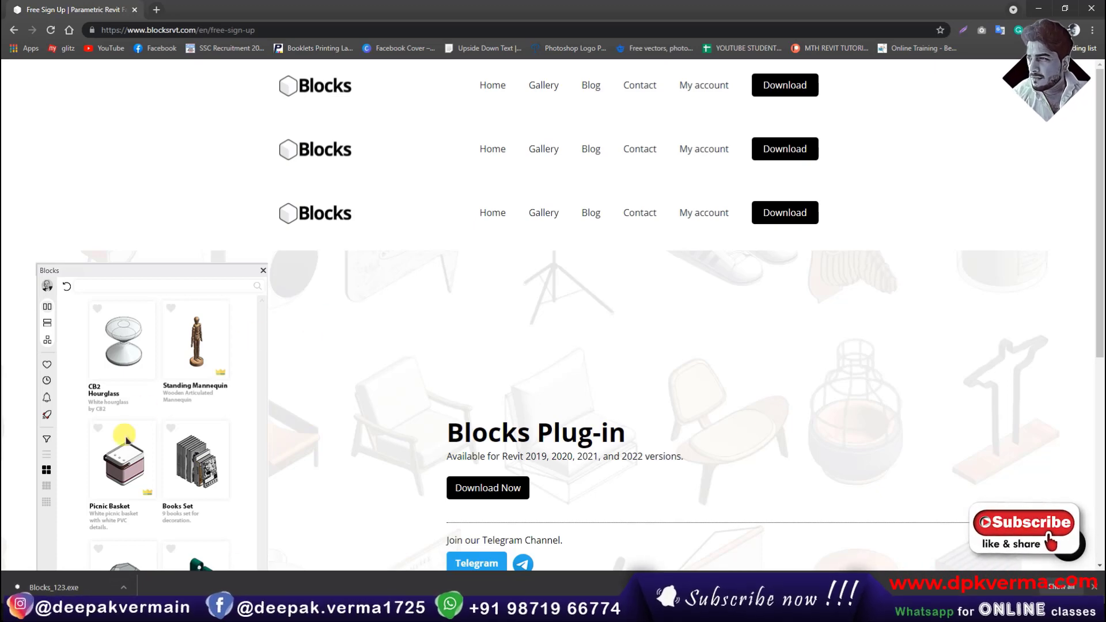
# Show Blocks_123.exe in its folder, run it, and position the Blocks setup window.
pyautogui.click(127, 587)
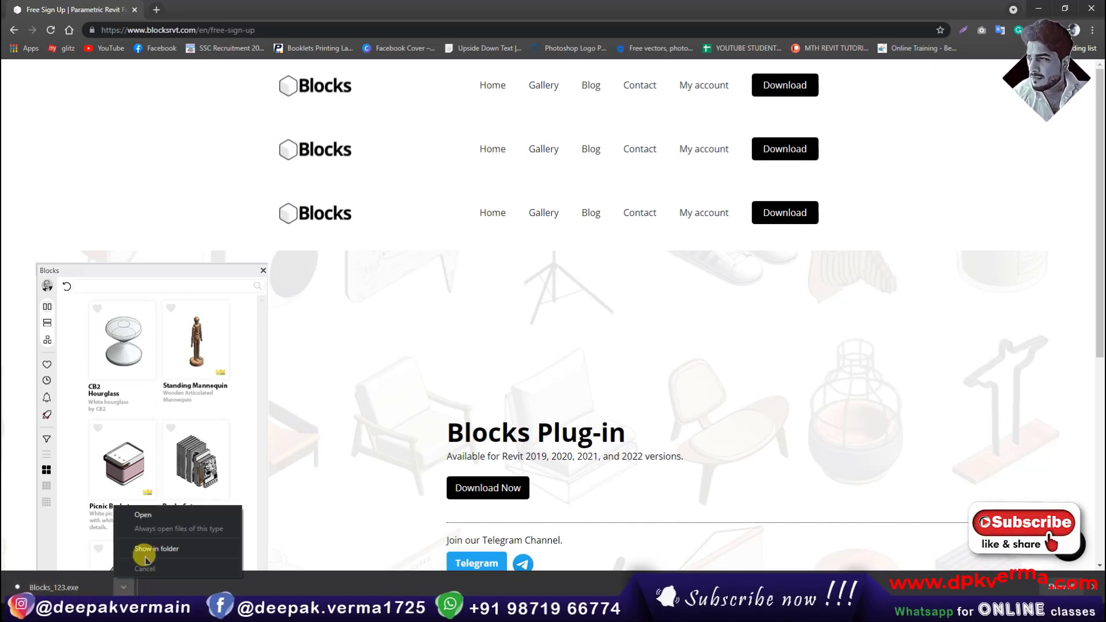
pyautogui.click(154, 550)
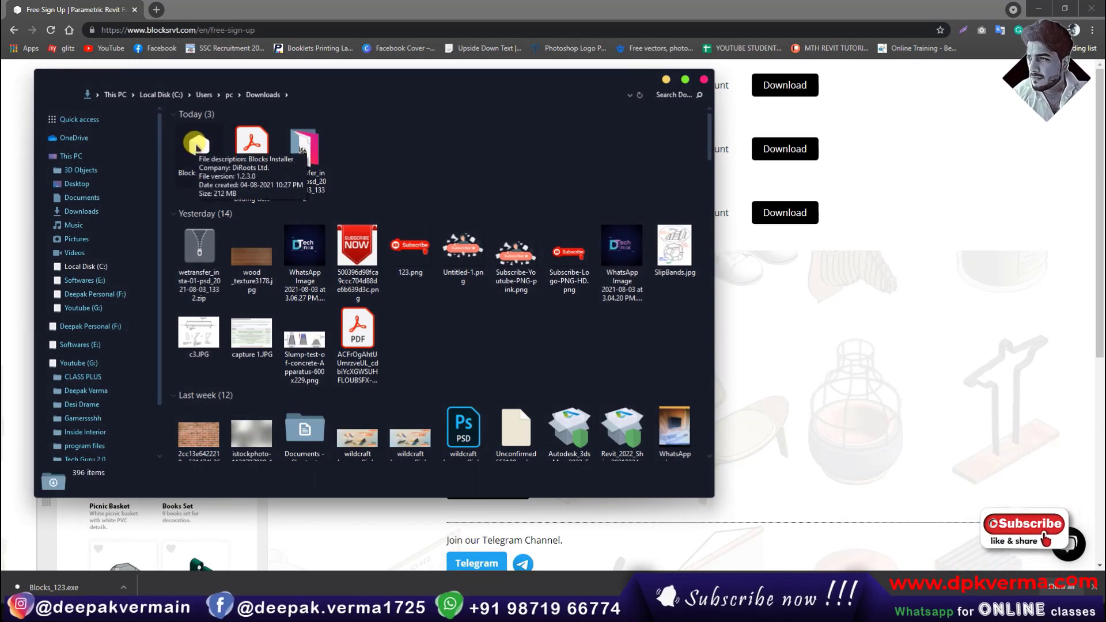
pyautogui.click(199, 148)
pyautogui.doubleClick(200, 148)
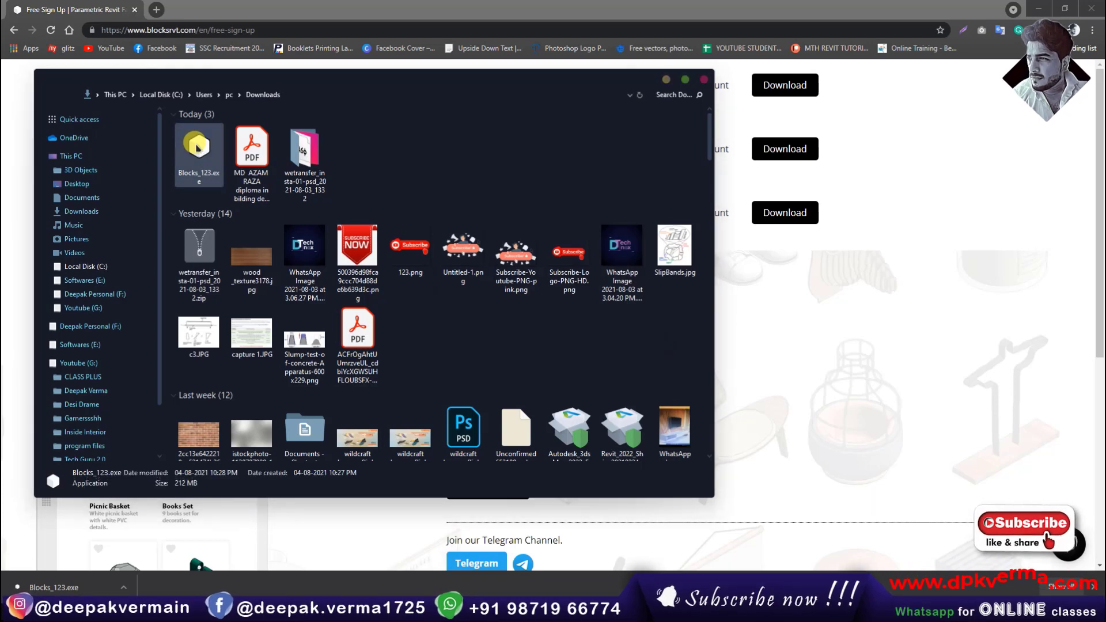
pyautogui.click(661, 85)
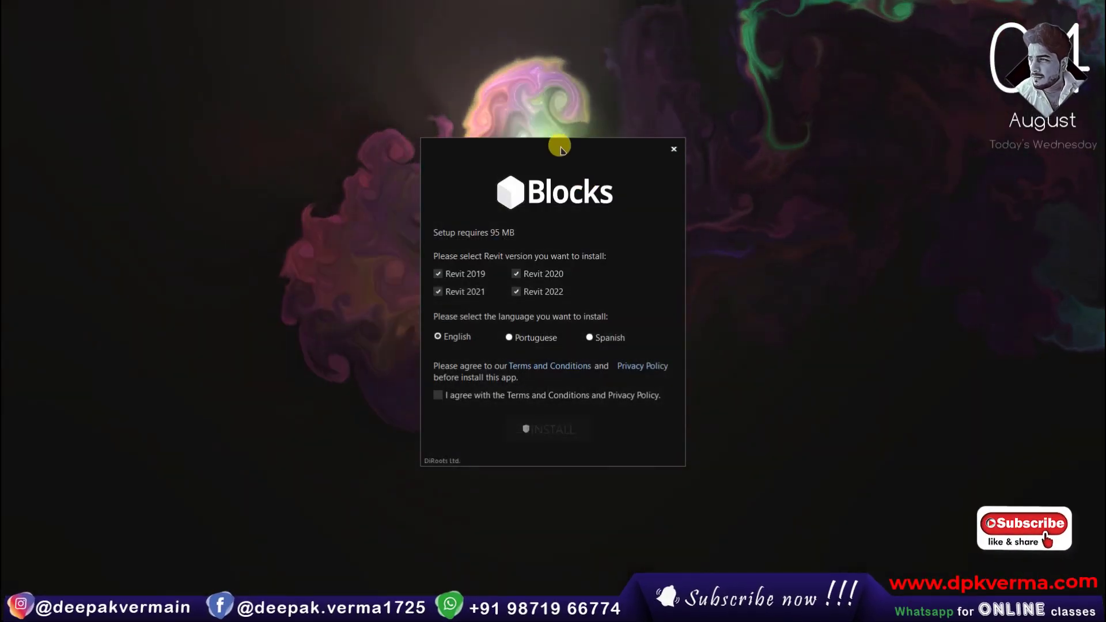
pyautogui.moveTo(569, 151); pyautogui.dragTo(534, 116)
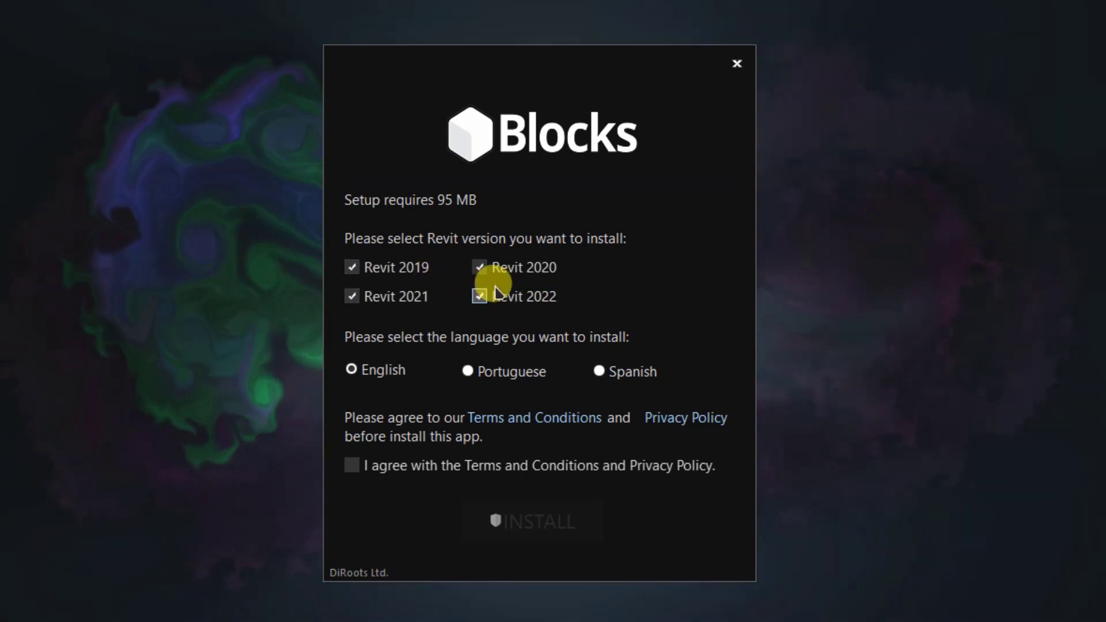
# Limit the install to Revit 2019 and 2022, accept the terms, and install Blocks.
pyautogui.click(478, 271)
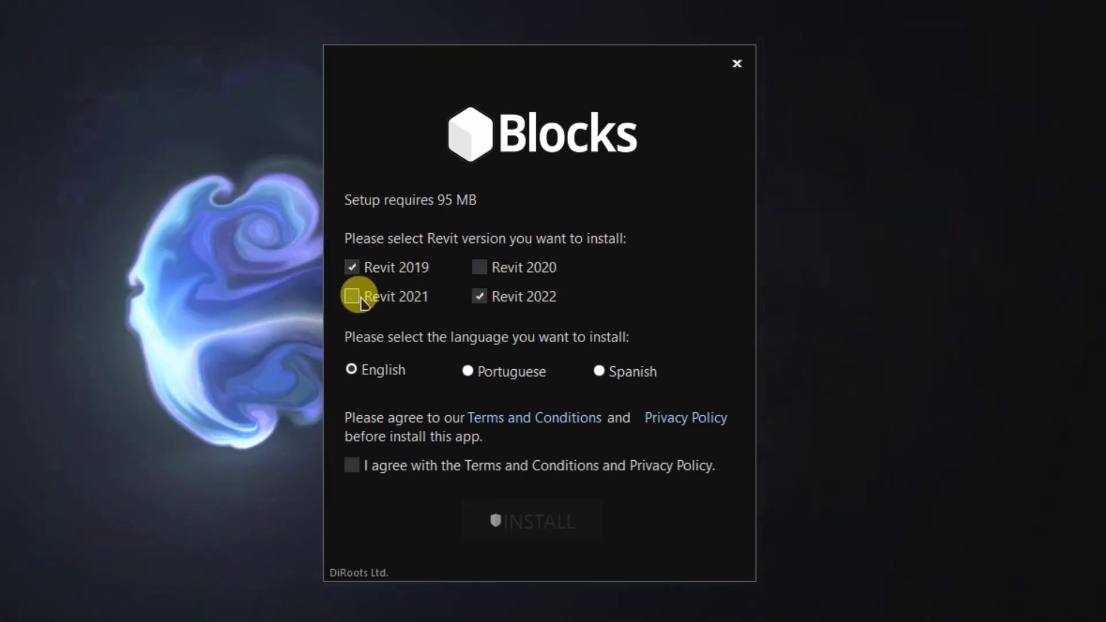
pyautogui.click(352, 296)
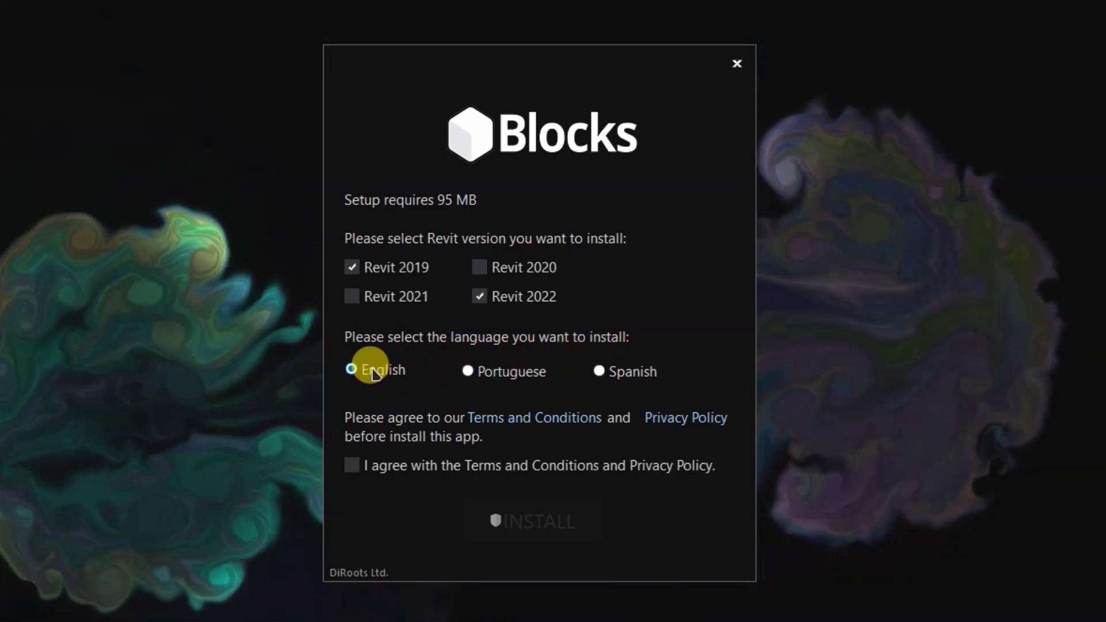
pyautogui.click(352, 466)
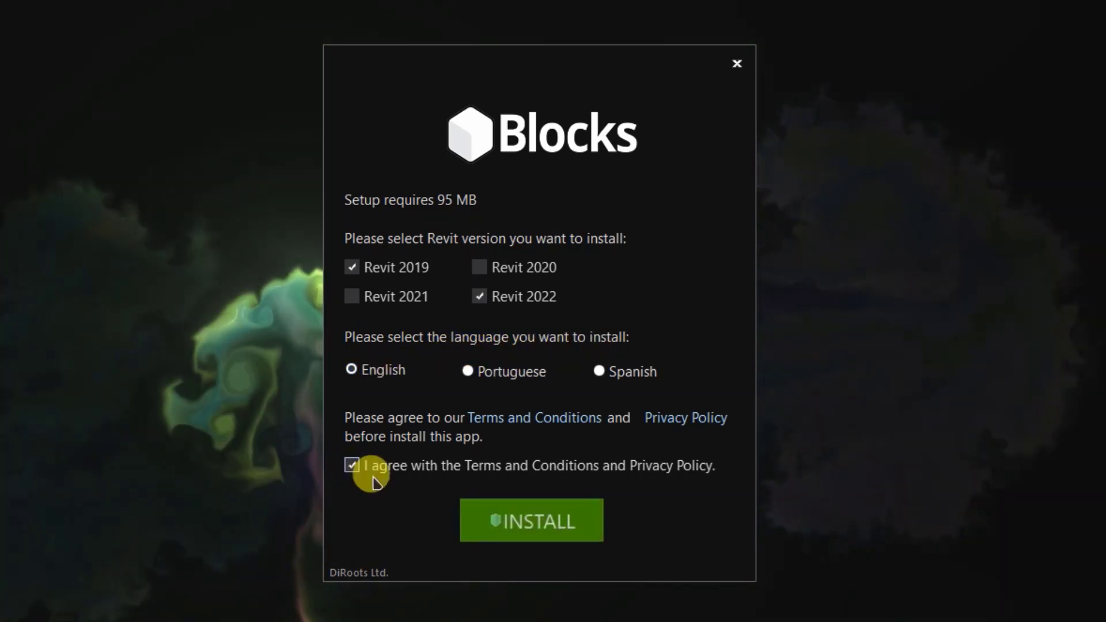
pyautogui.click(500, 537)
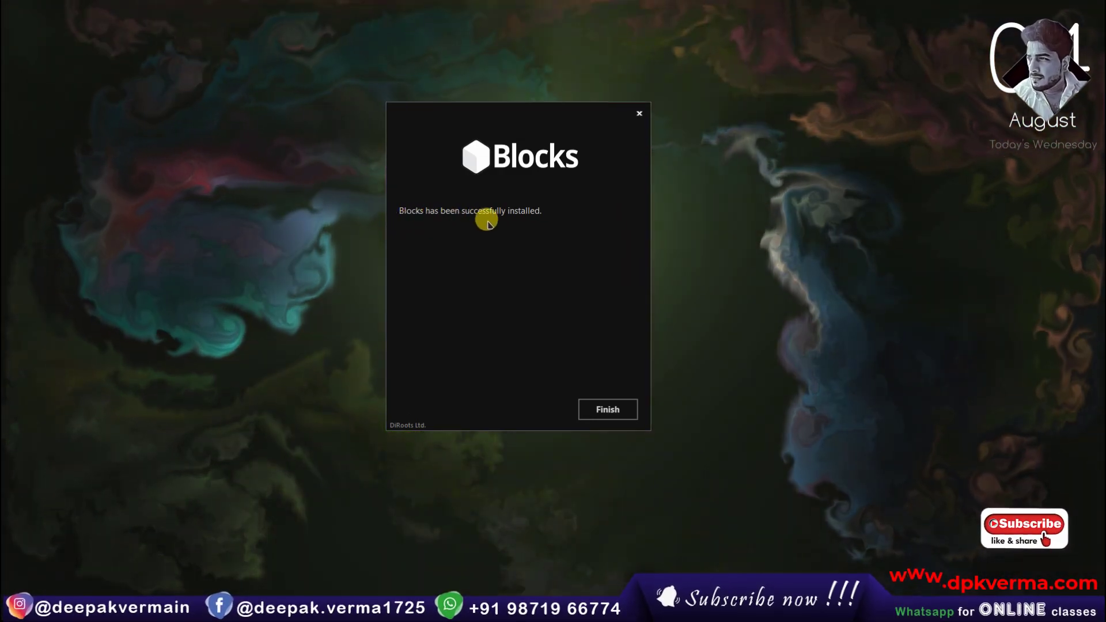
# Finish the Blocks installer after its successful installation.
pyautogui.click(618, 417)
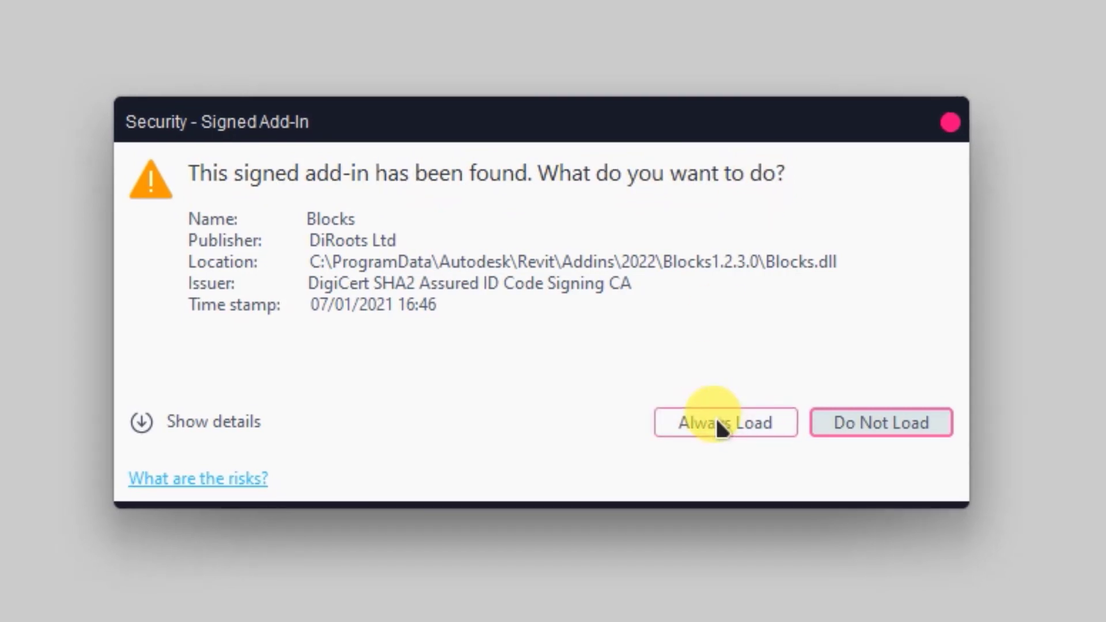
# Always load the Blocks add-in, create a new project from a template, and show Add-Ins.
pyautogui.click(718, 421)
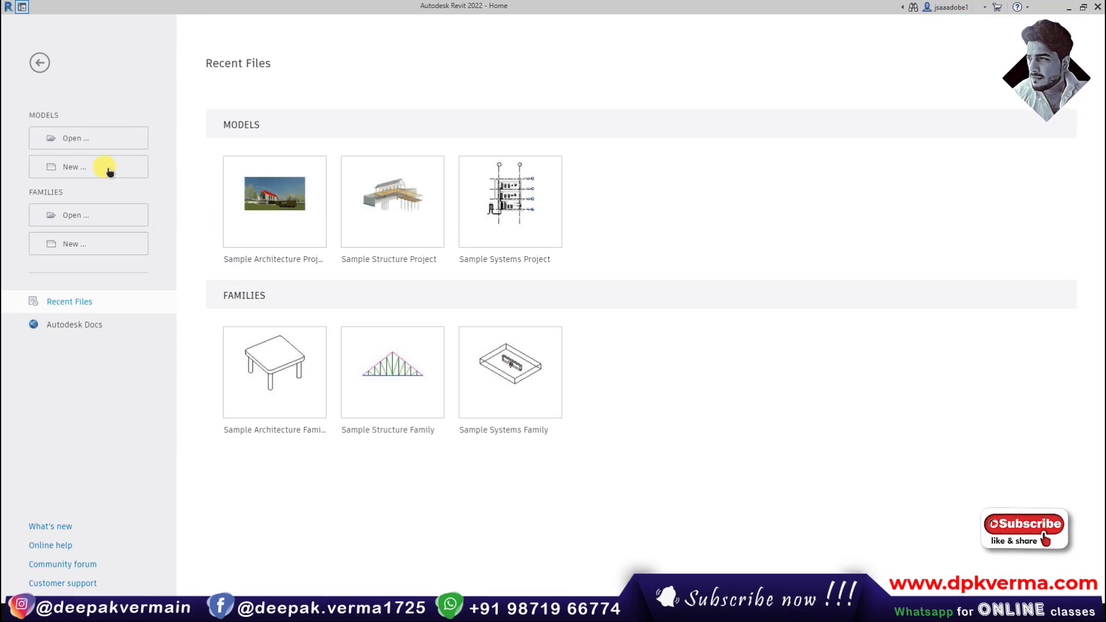
pyautogui.click(109, 171)
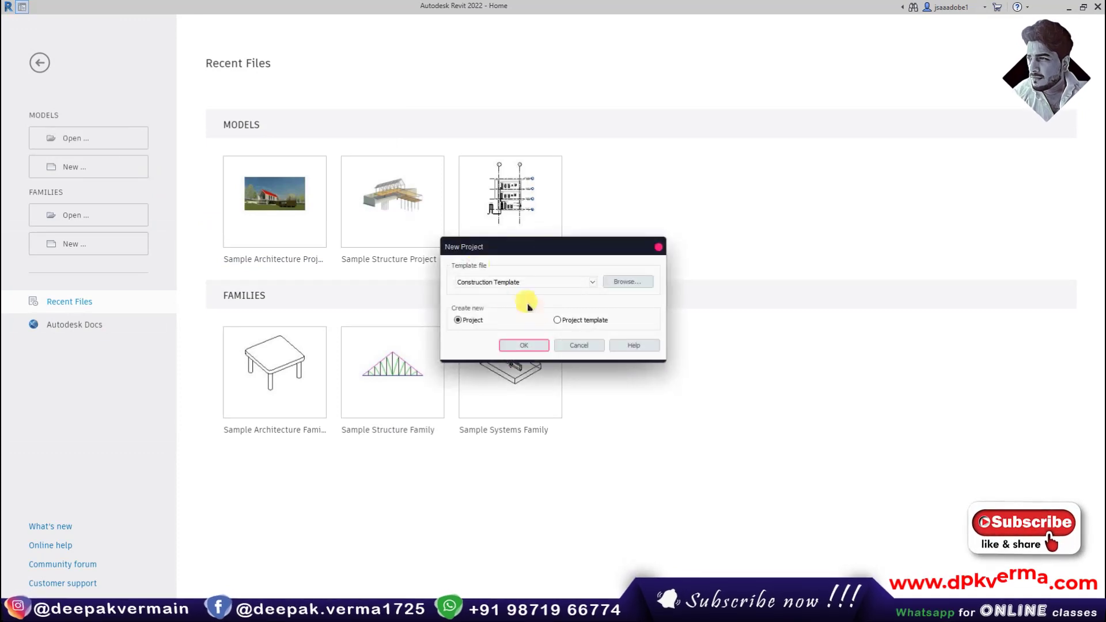
pyautogui.click(527, 282)
pyautogui.click(484, 353)
pyautogui.click(530, 346)
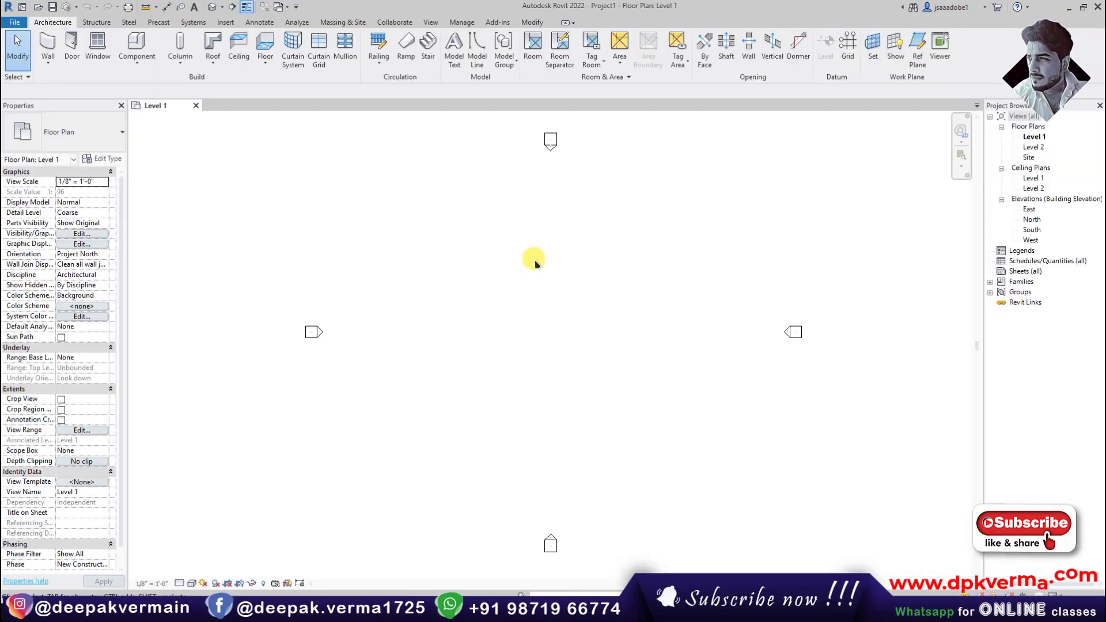
pyautogui.click(498, 22)
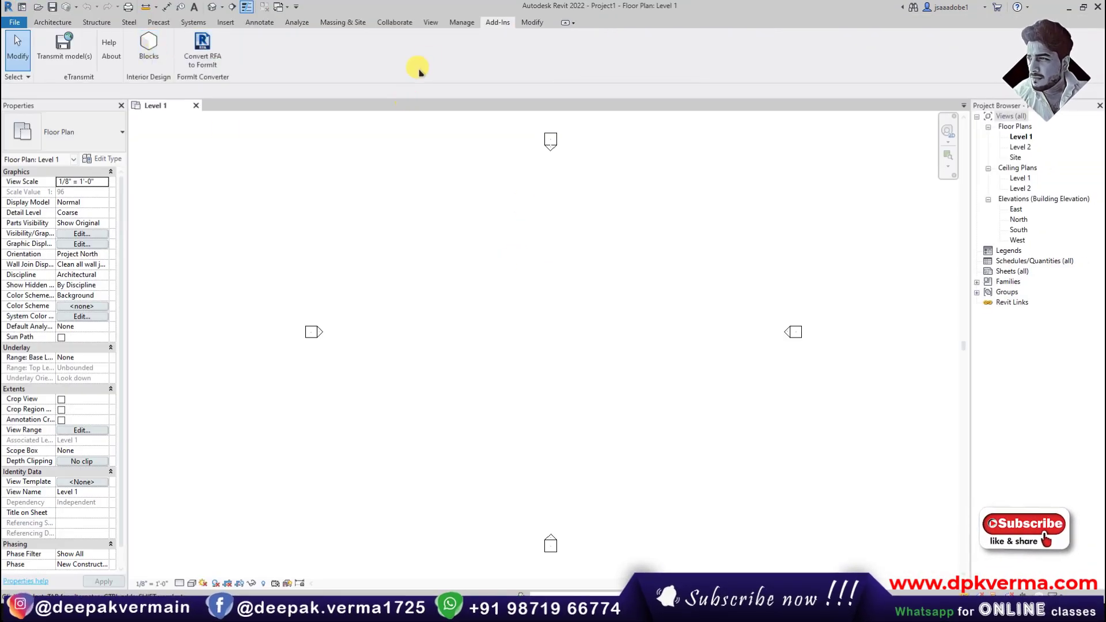
# Open the Blocks login panel, enter the account e-mail, then switch to Gmail for the PIN.
pyautogui.click(149, 46)
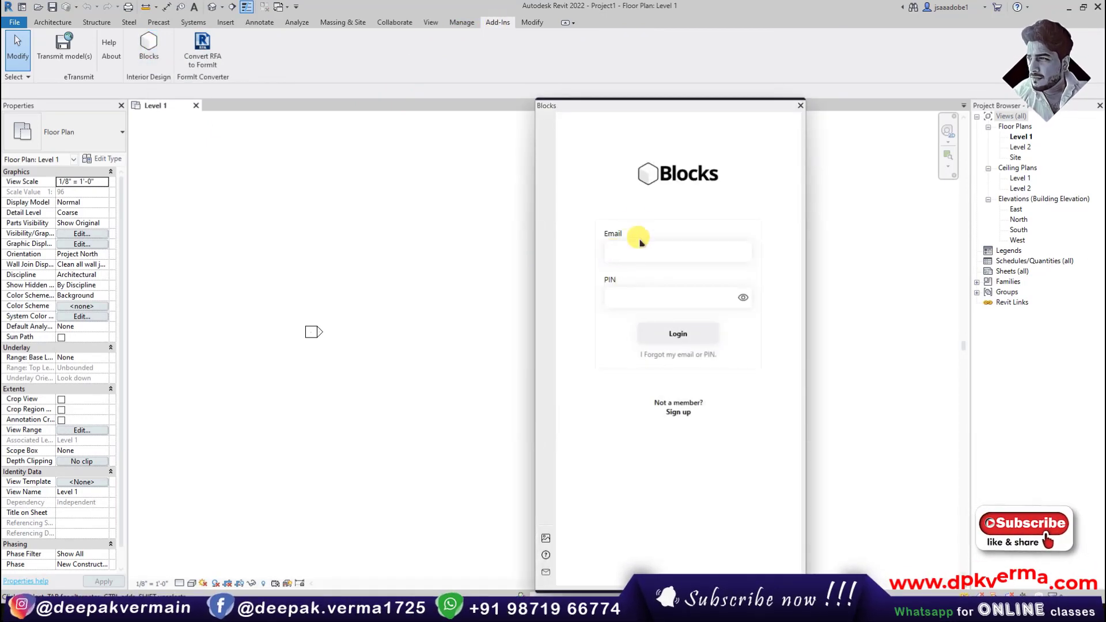
pyautogui.moveTo(599, 114); pyautogui.dragTo(627, 107)
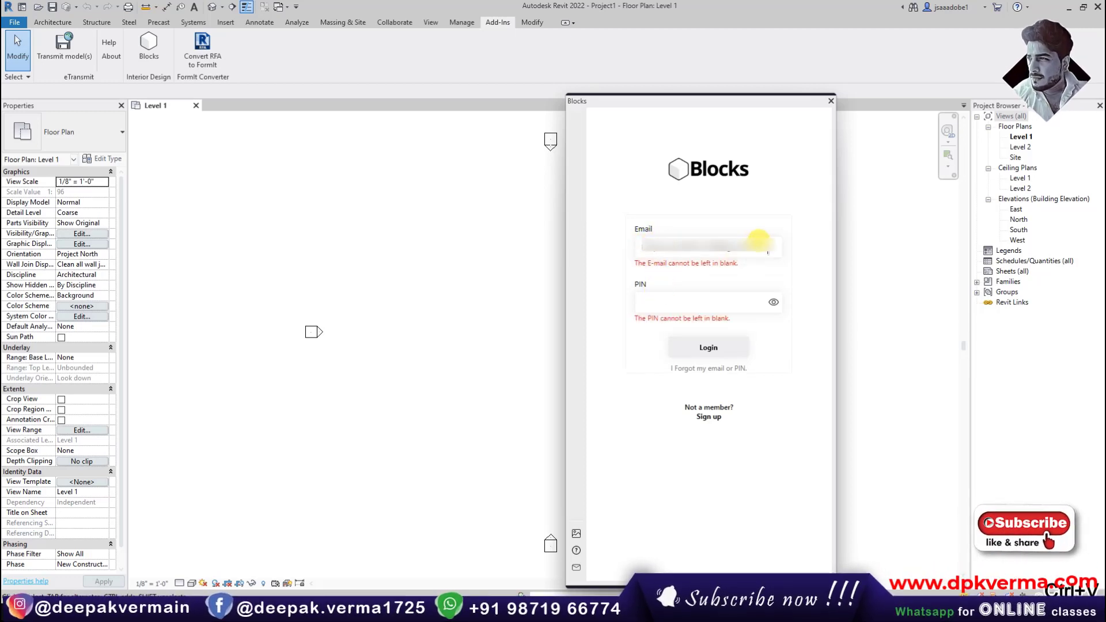
pyautogui.click(690, 298)
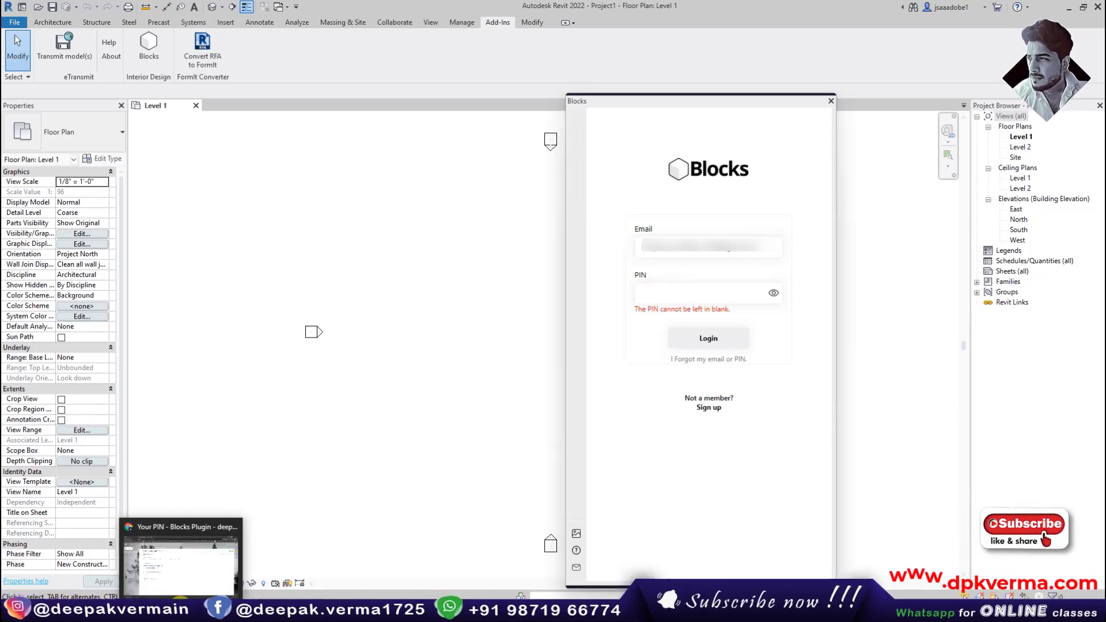
pyautogui.click(181, 554)
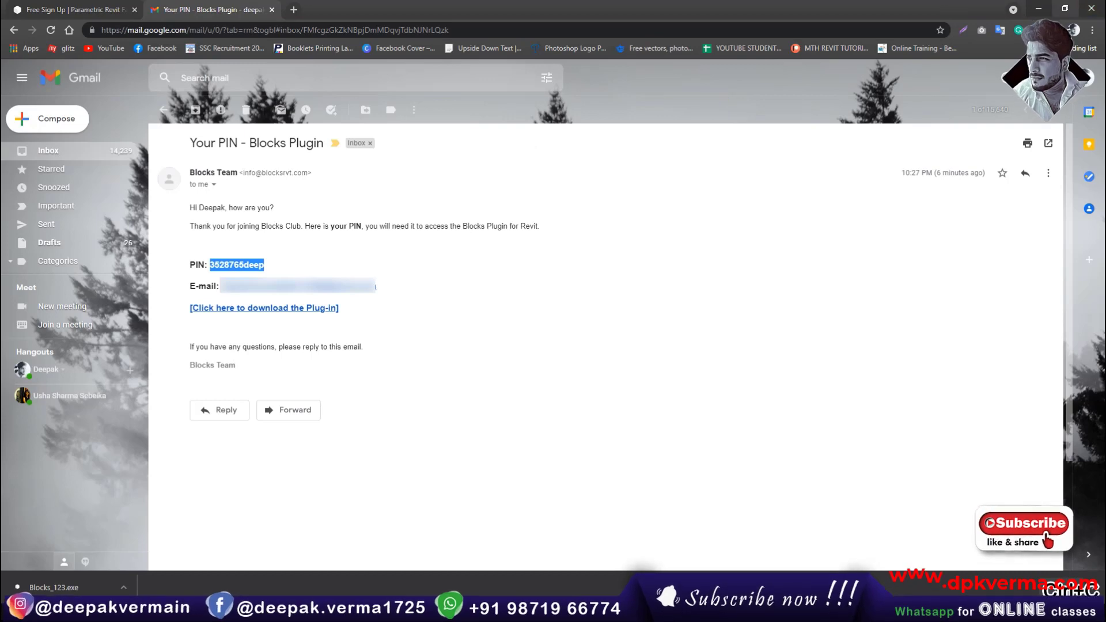
# Paste the copied Blocks PIN into the login's PIN field back in Revit.
pyautogui.hotkey('alt', 'Tab')
pyautogui.hotkey('ctrl', 'v')
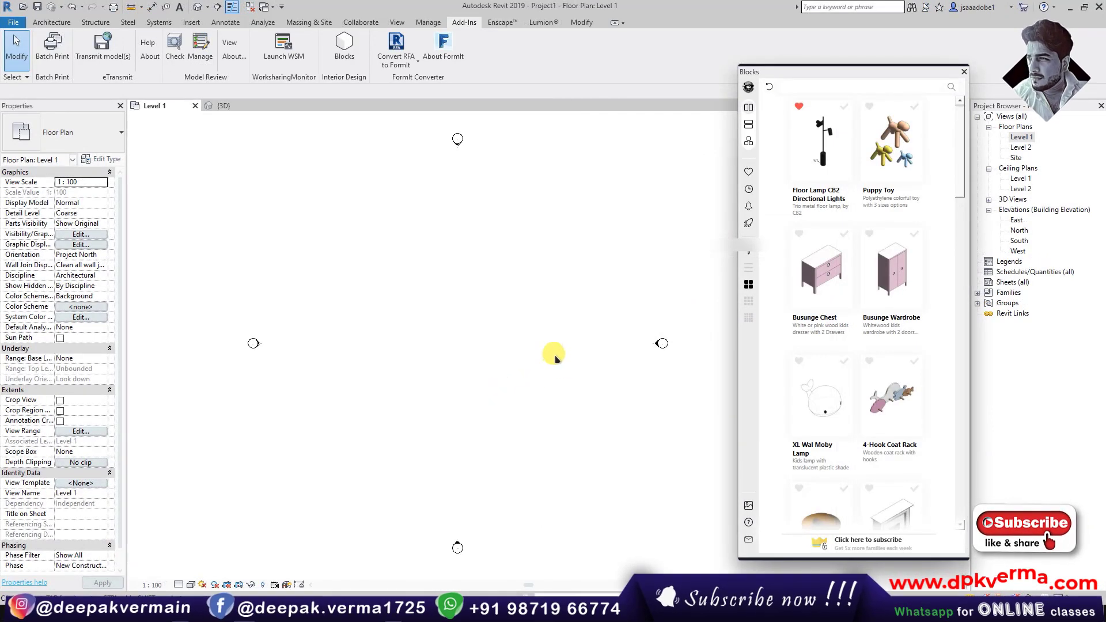
# Move the Blocks panel aside and scroll its library past sofas and TV stands to the playground items.
pyautogui.moveTo(814, 77); pyautogui.dragTo(812, 83)
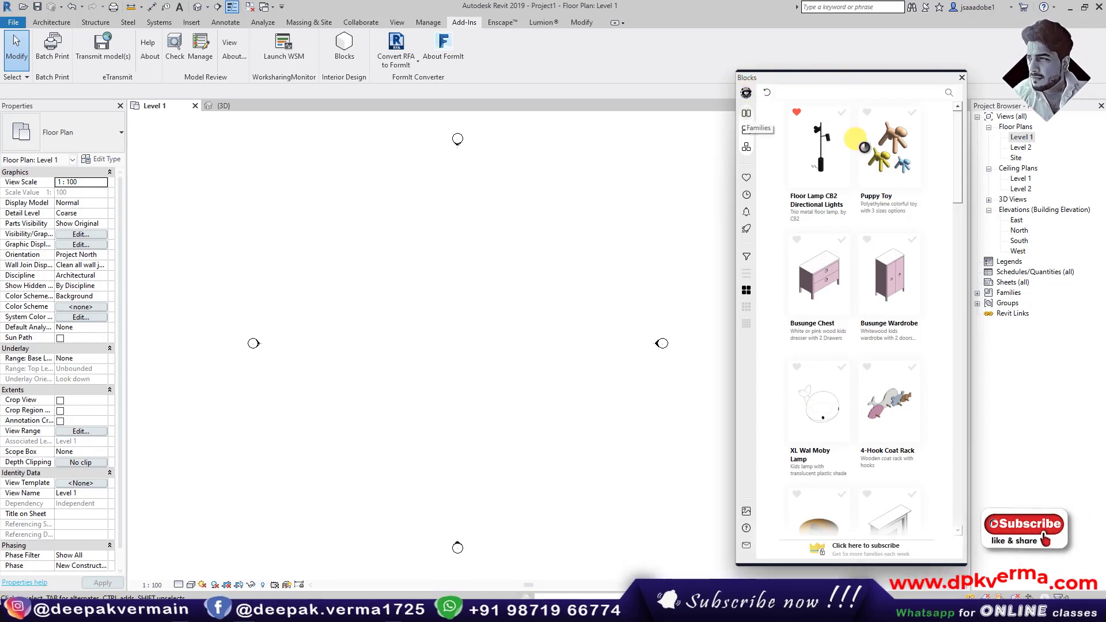
pyautogui.scroll(-2, 847, 400)
pyautogui.scroll(-4, 847, 392)
pyautogui.scroll(-4, 850, 368)
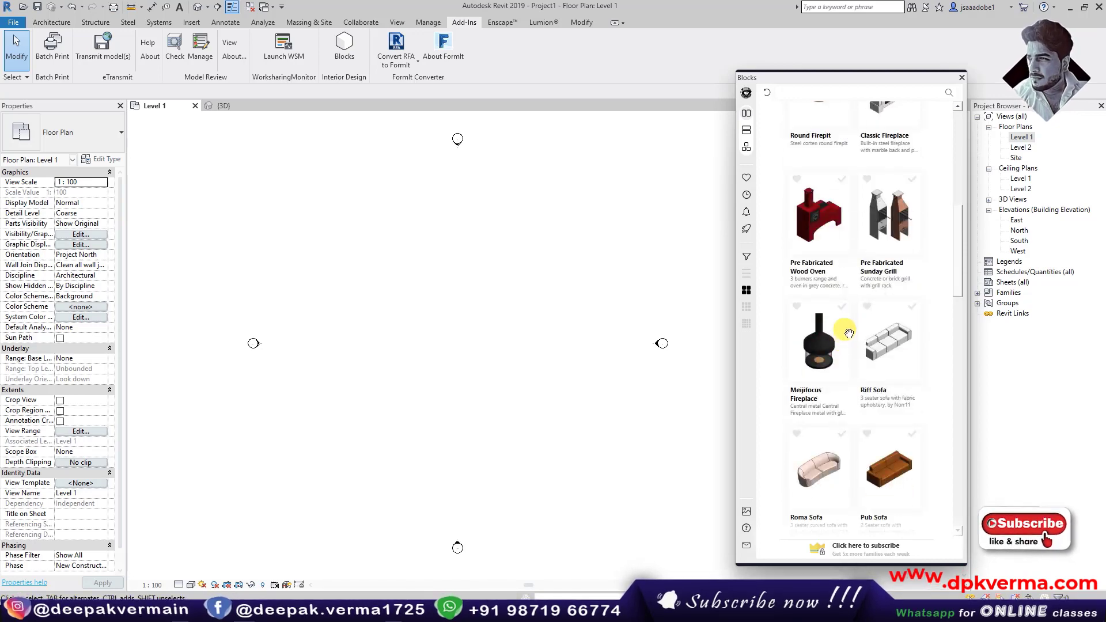
pyautogui.scroll(-3, 851, 337)
pyautogui.scroll(-3, 850, 337)
pyautogui.scroll(-3, 851, 294)
pyautogui.scroll(-3, 852, 271)
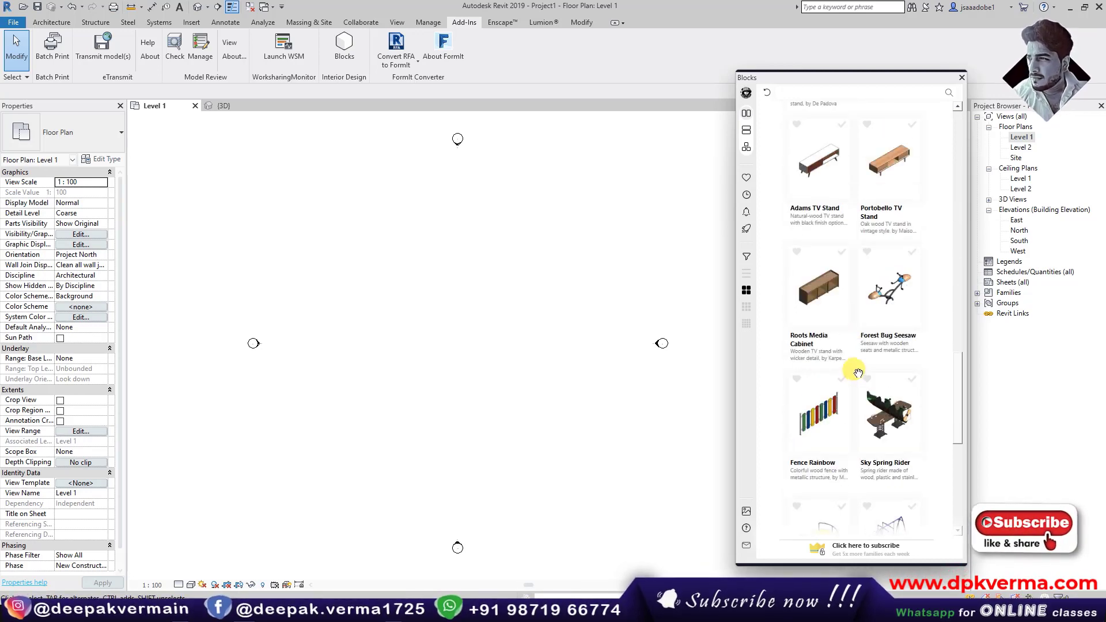
pyautogui.scroll(-2, 853, 369)
pyautogui.scroll(-1, 853, 359)
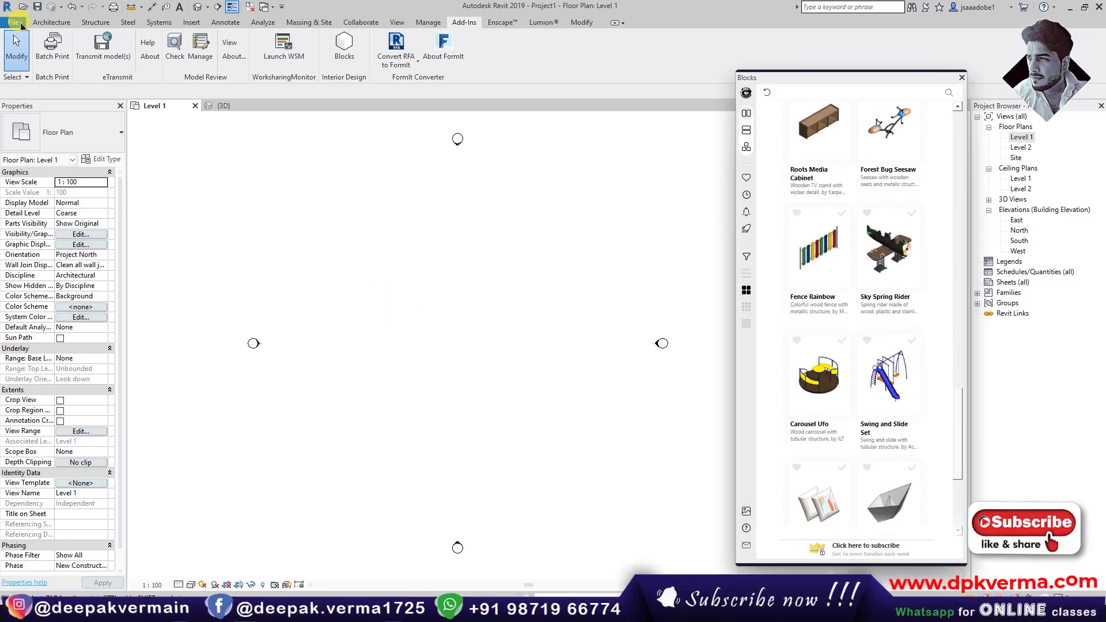
# Sketch a 34000 x 22000 rectangular Generic 150mm floor on Level 1 and finish it.
pyautogui.click(42, 23)
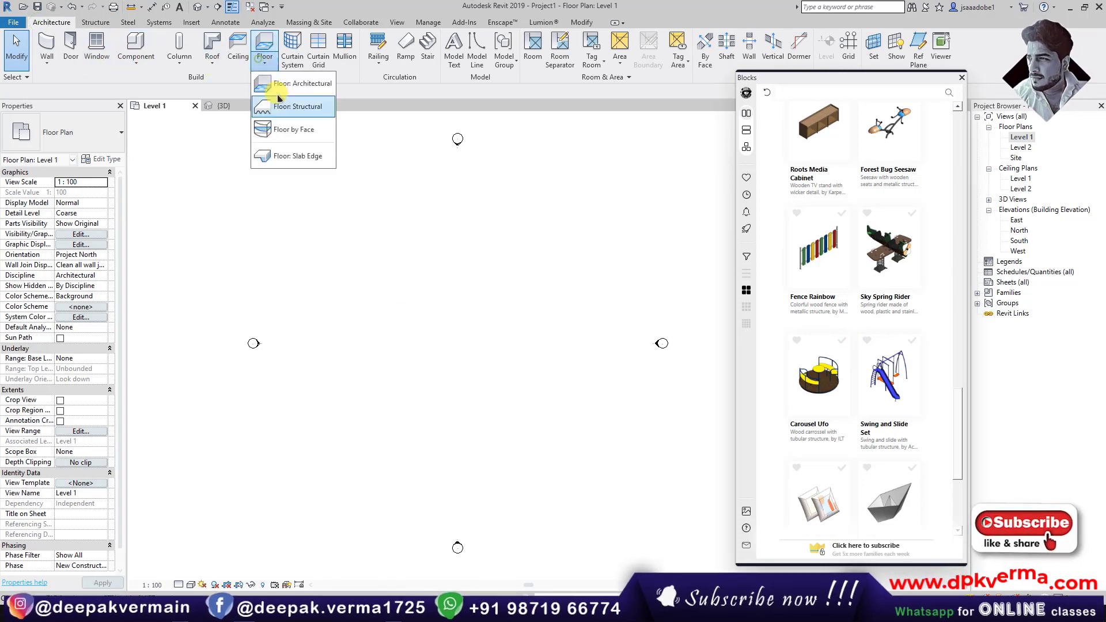
pyautogui.click(282, 86)
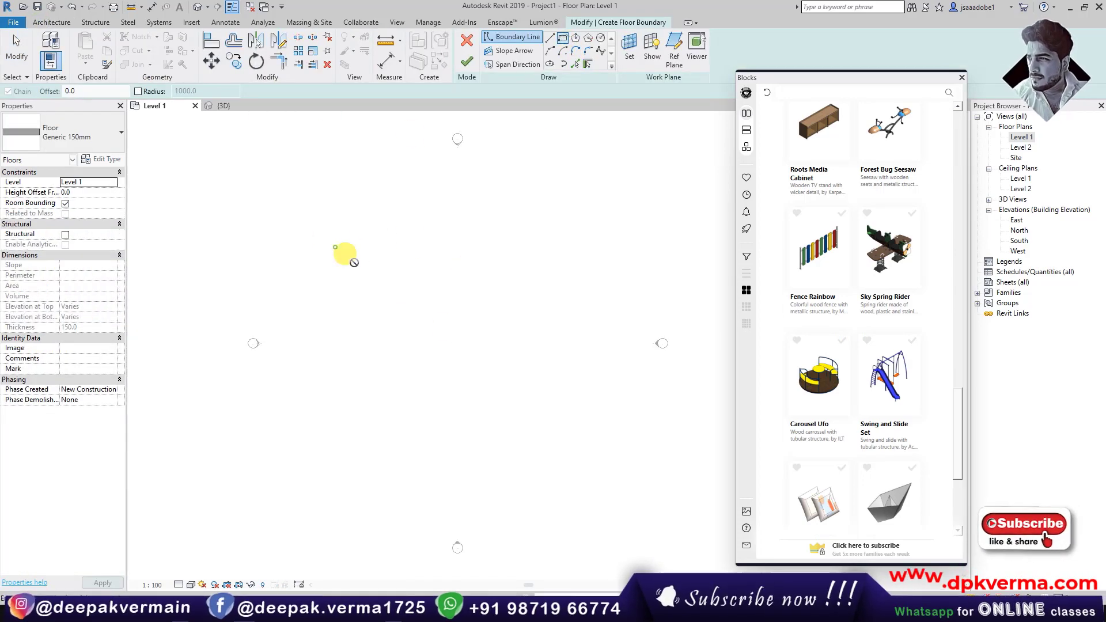
pyautogui.click(335, 247)
pyautogui.click(612, 426)
pyautogui.click(467, 62)
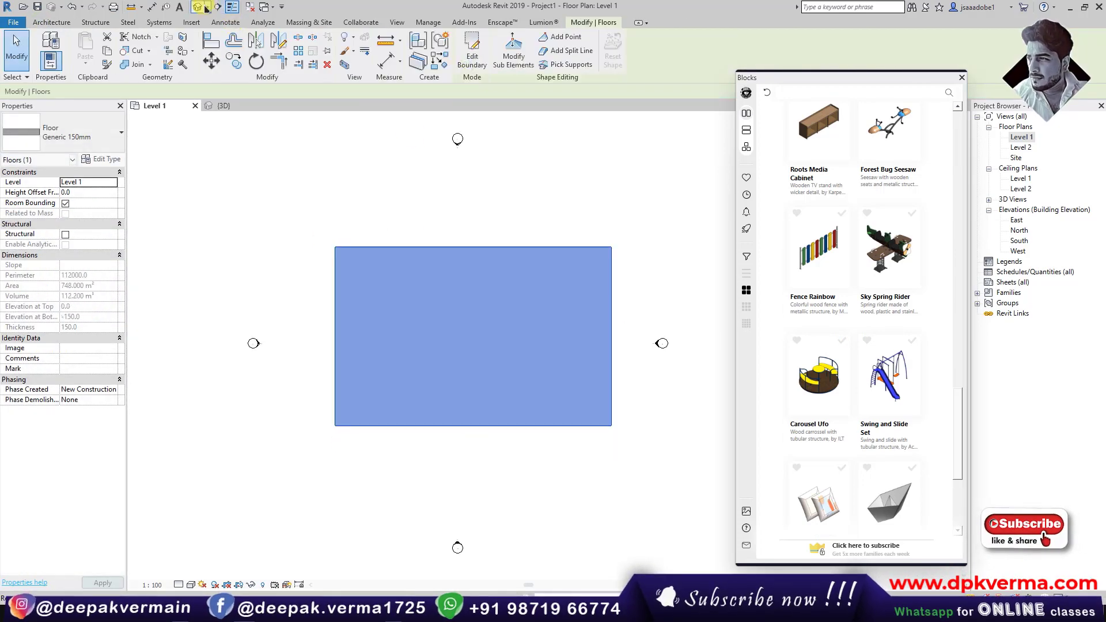
# View the new slab in 3D, orbiting, panning and zooming around it.
pyautogui.click(198, 7)
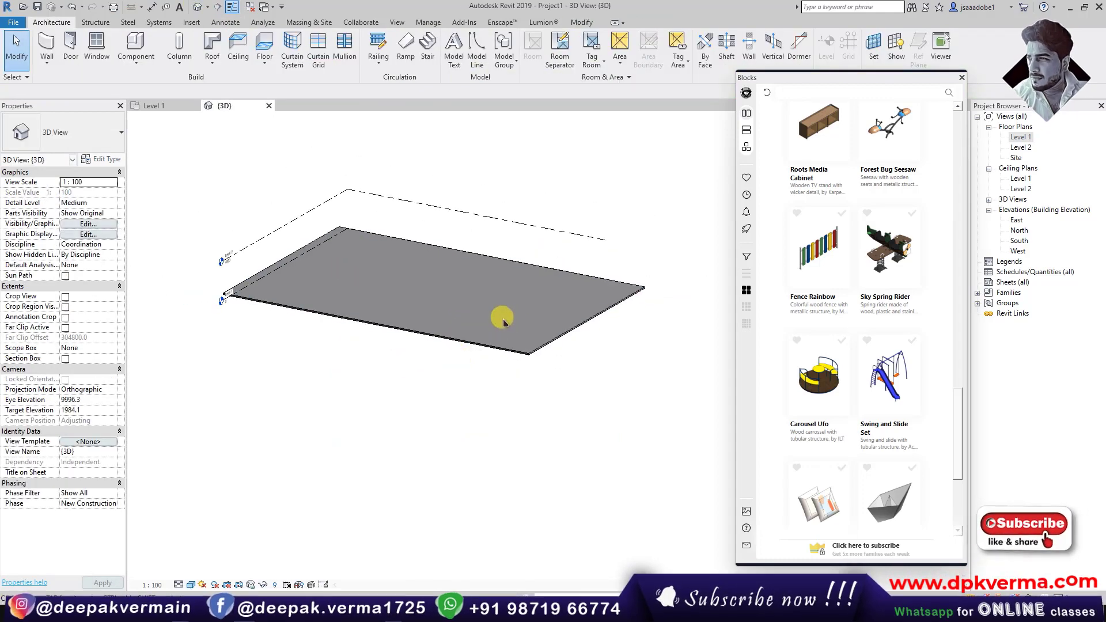
pyautogui.scroll(3, 452, 317)
pyautogui.moveTo(432, 408)
pyautogui.keyDown('shift'); pyautogui.mouseDown(button='middle')
pyautogui.moveTo(457, 428)
pyautogui.moveTo(485, 425)
pyautogui.mouseUp(button='middle'); pyautogui.keyUp('shift')
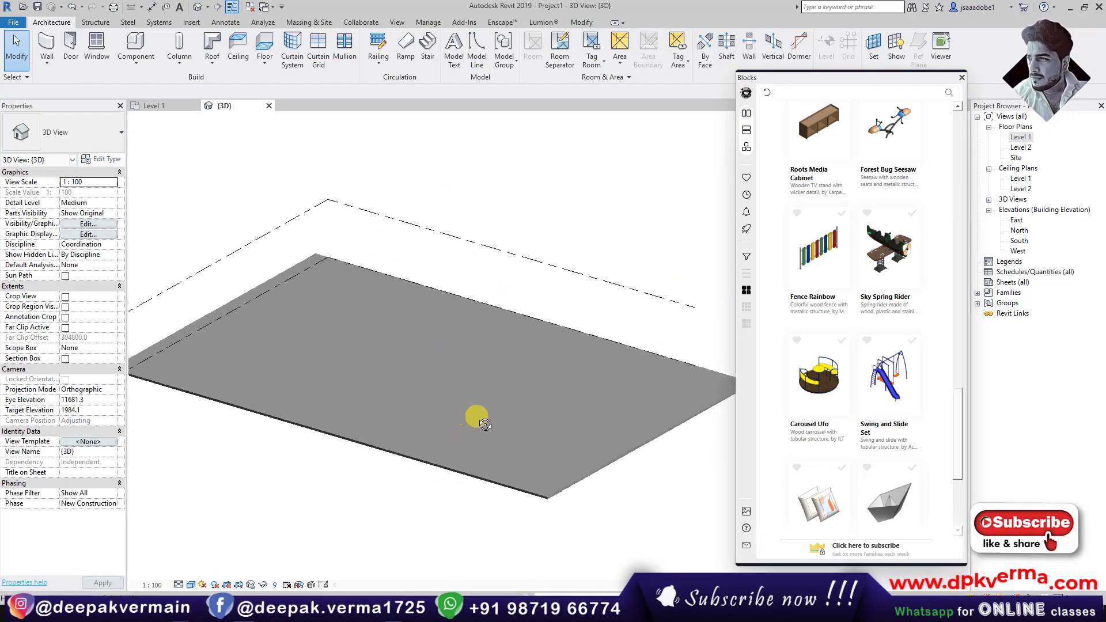
pyautogui.scroll(2, 461, 396)
pyautogui.moveTo(425, 376); pyautogui.dragTo(437, 389, button='middle')
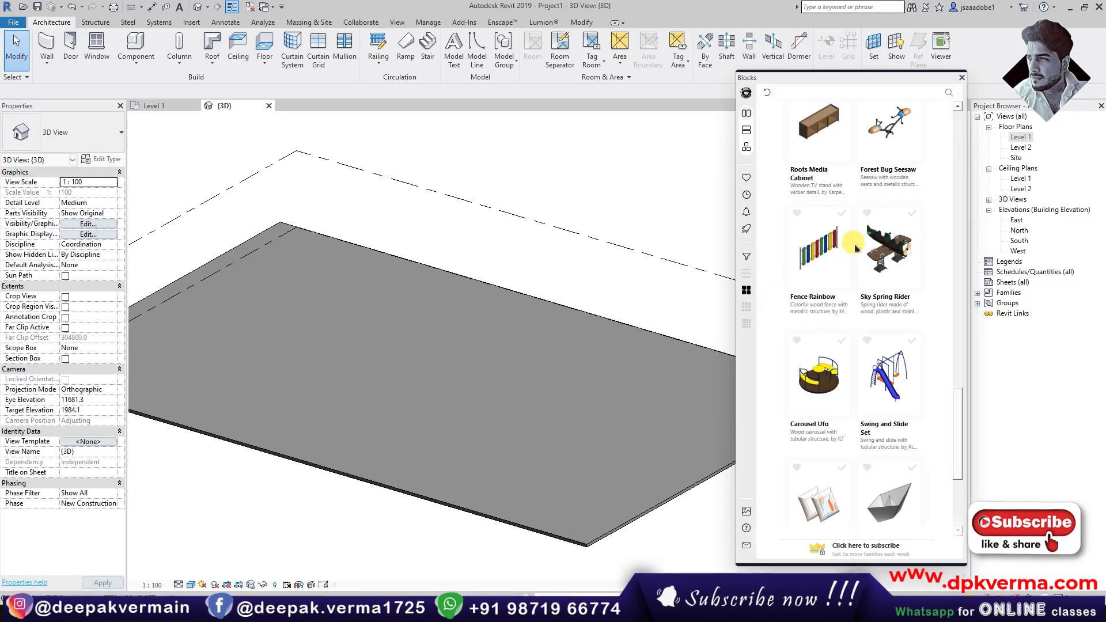
pyautogui.scroll(2, 855, 222)
pyautogui.scroll(3, 836, 265)
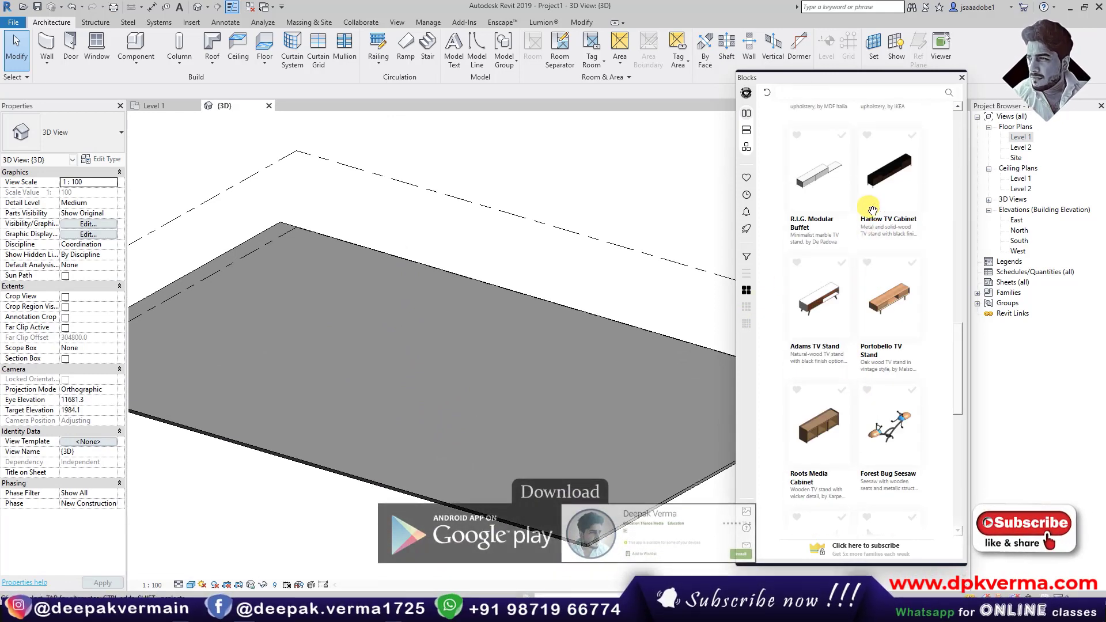
# Place the Adams TV Stand from the Blocks library on the slab.
pyautogui.click(821, 308)
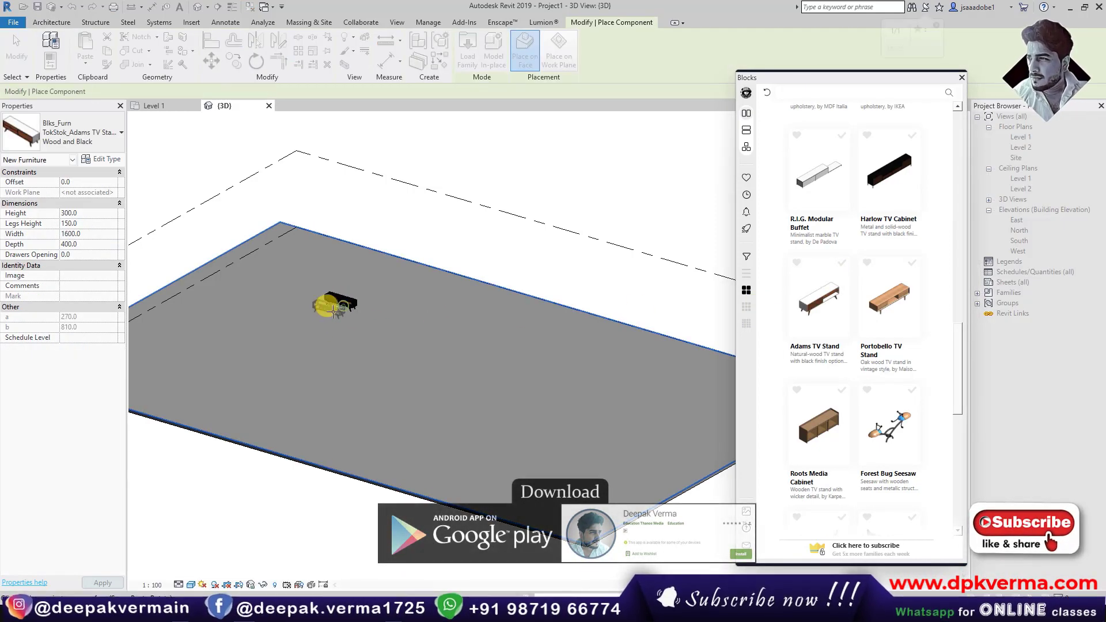
pyautogui.scroll(5, 397, 311)
pyautogui.scroll(3, 411, 356)
pyautogui.scroll(-2, 410, 356)
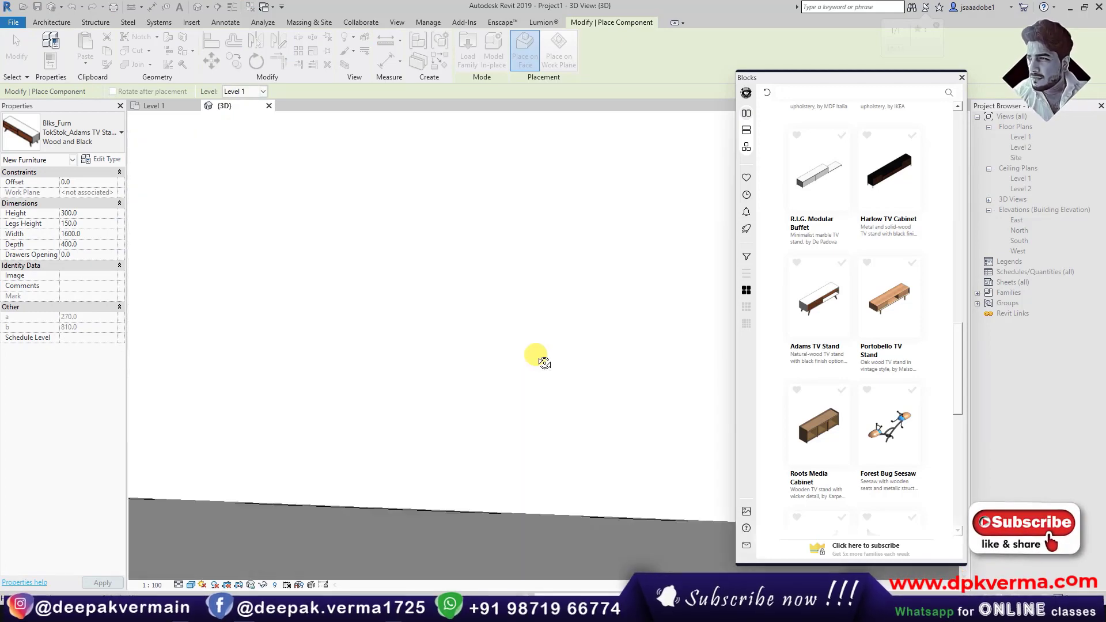
pyautogui.scroll(-2, 502, 415)
pyautogui.scroll(-1, 448, 405)
pyautogui.press('Escape')
# Place the Roots Media Cabinet on the slab.
pyautogui.scroll(2, 444, 366)
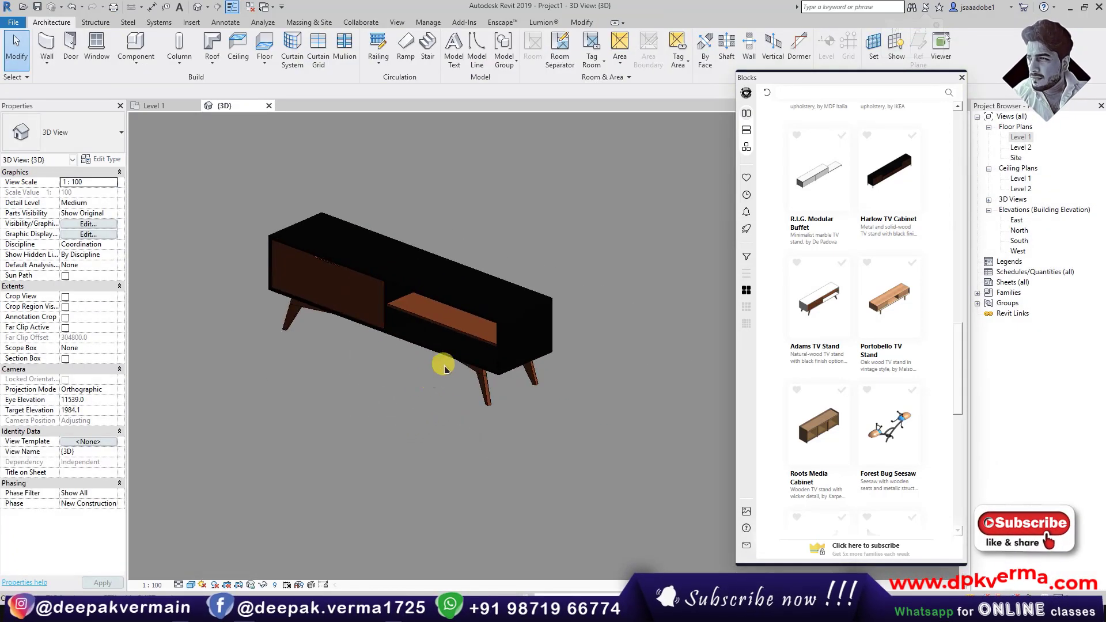
pyautogui.scroll(-1, 822, 383)
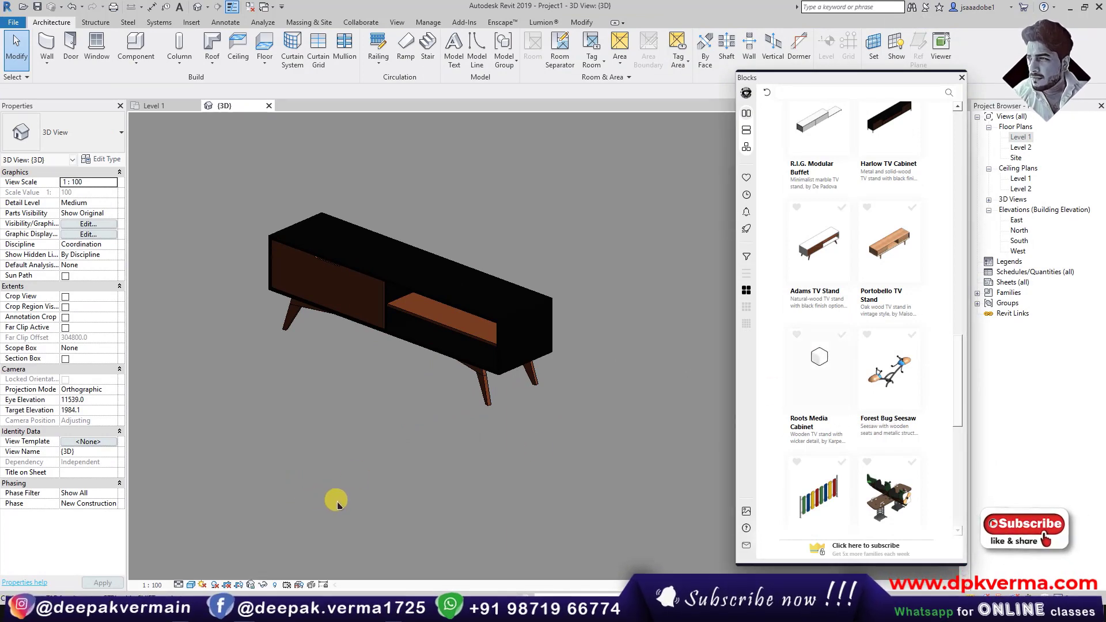
pyautogui.scroll(-4, 347, 498)
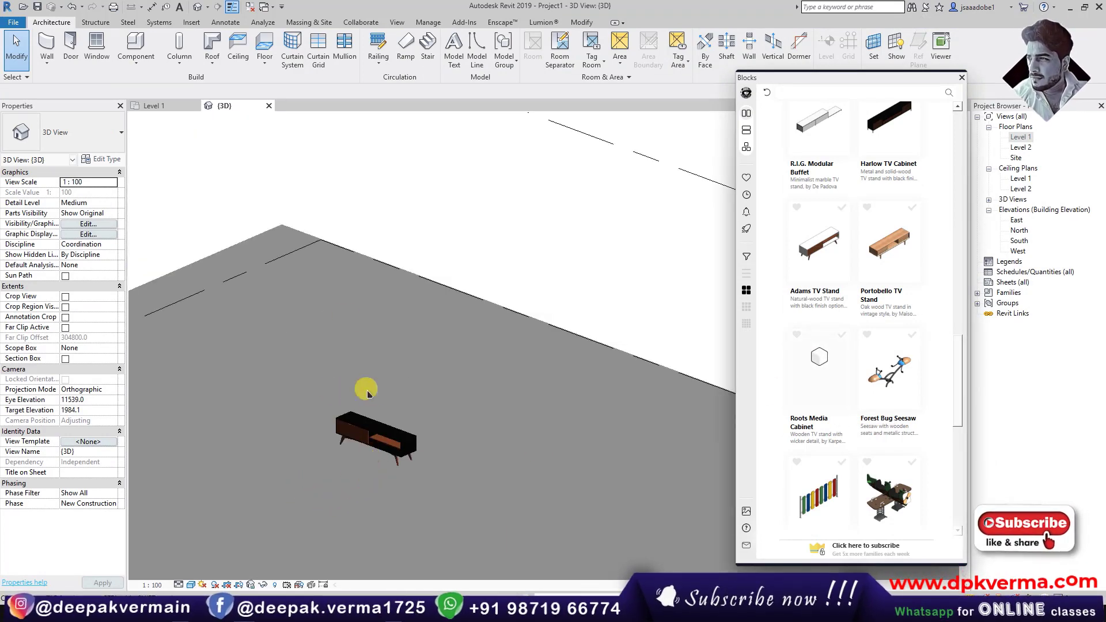
pyautogui.click(452, 276)
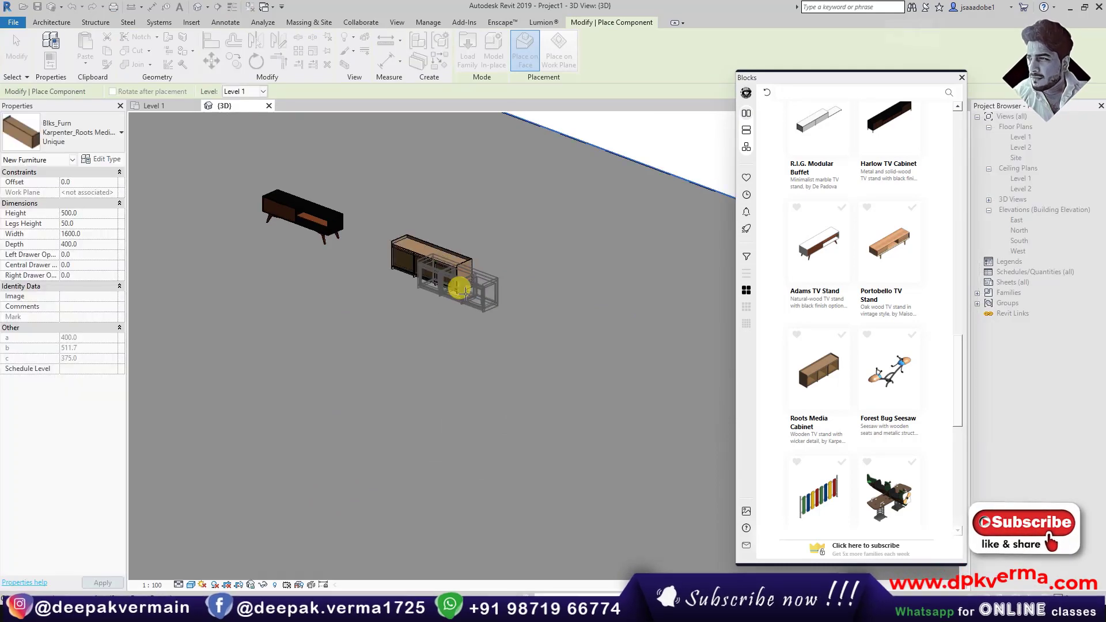
pyautogui.press('Escape')
# Scroll through the Blocks library to find the next family to place.
pyautogui.scroll(2, 440, 286)
pyautogui.scroll(1, 440, 287)
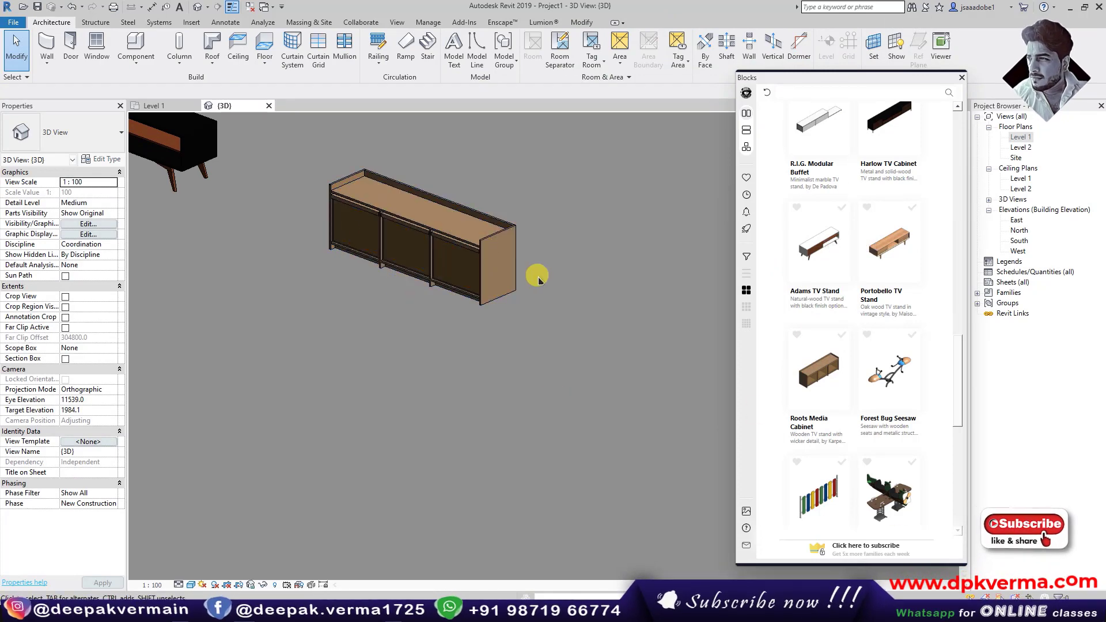
pyautogui.scroll(-1, 518, 288)
pyautogui.scroll(-2, 478, 311)
pyautogui.scroll(-1, 486, 339)
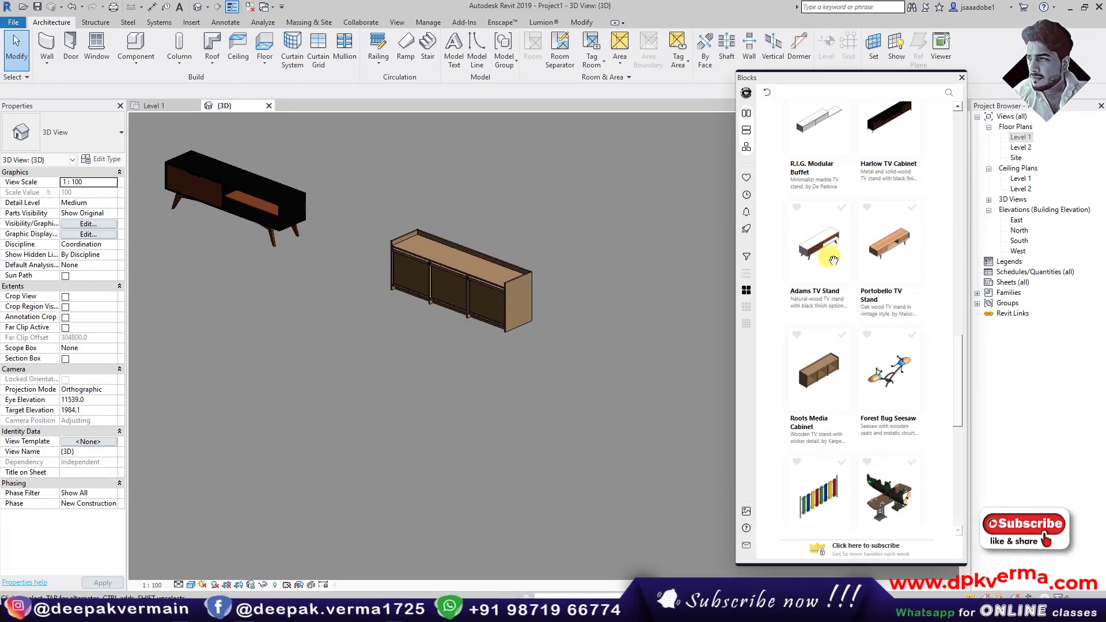
pyautogui.scroll(-1, 834, 259)
pyautogui.scroll(-2, 829, 310)
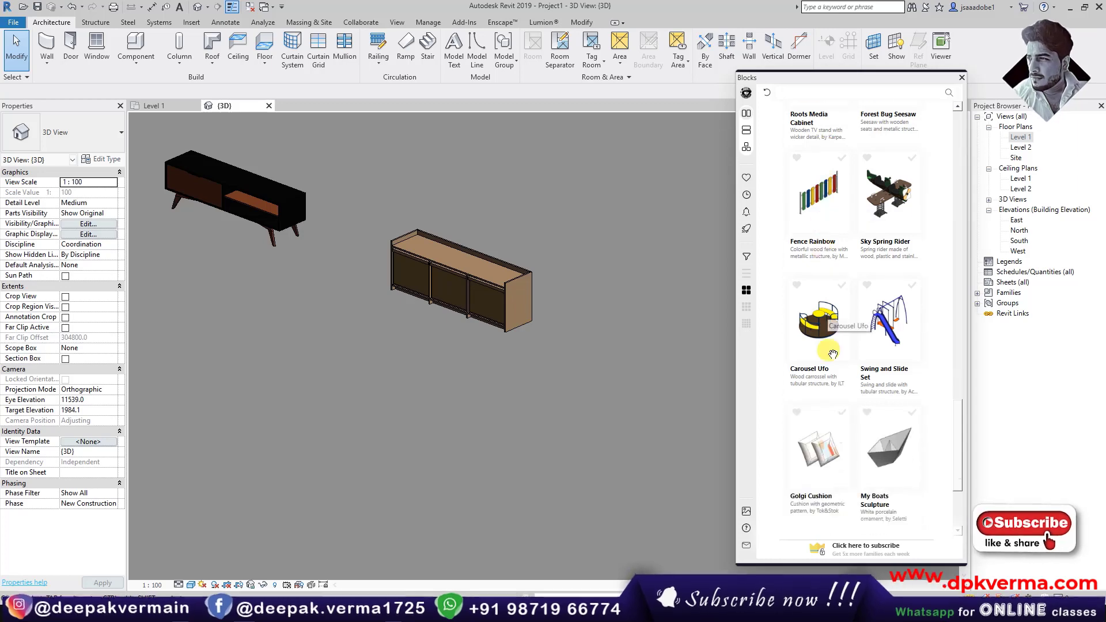
pyautogui.scroll(2, 922, 403)
pyautogui.moveTo(957, 429); pyautogui.dragTo(957, 138)
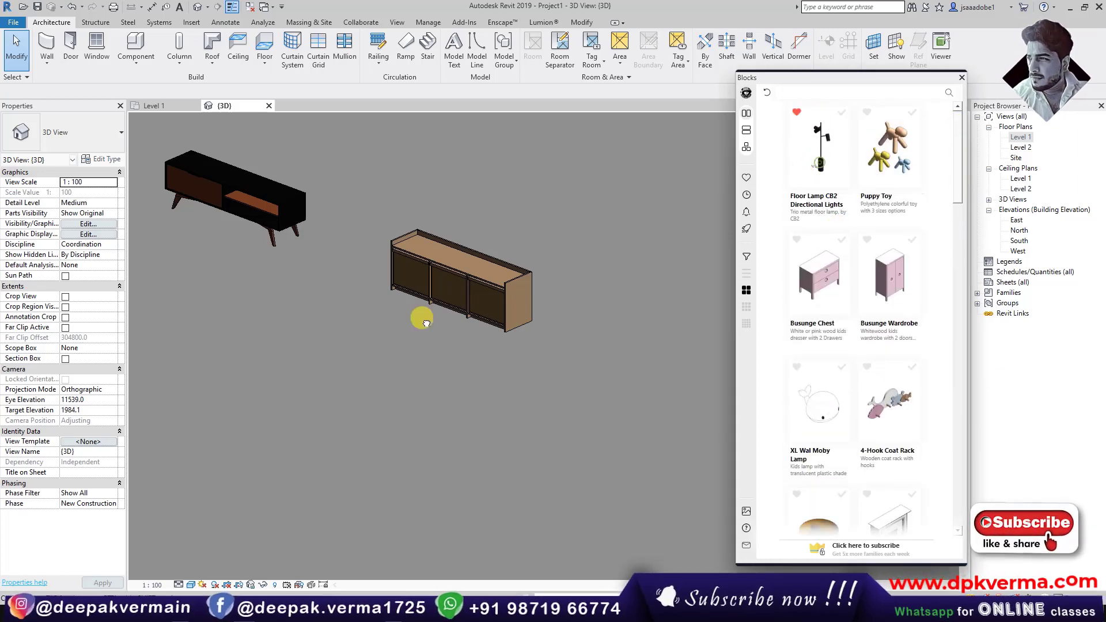
# Place the Floor Lamp CB2 on the slab.
pyautogui.moveTo(815, 168); pyautogui.dragTo(286, 375)
pyautogui.click(230, 420)
pyautogui.scroll(-2, 333, 407)
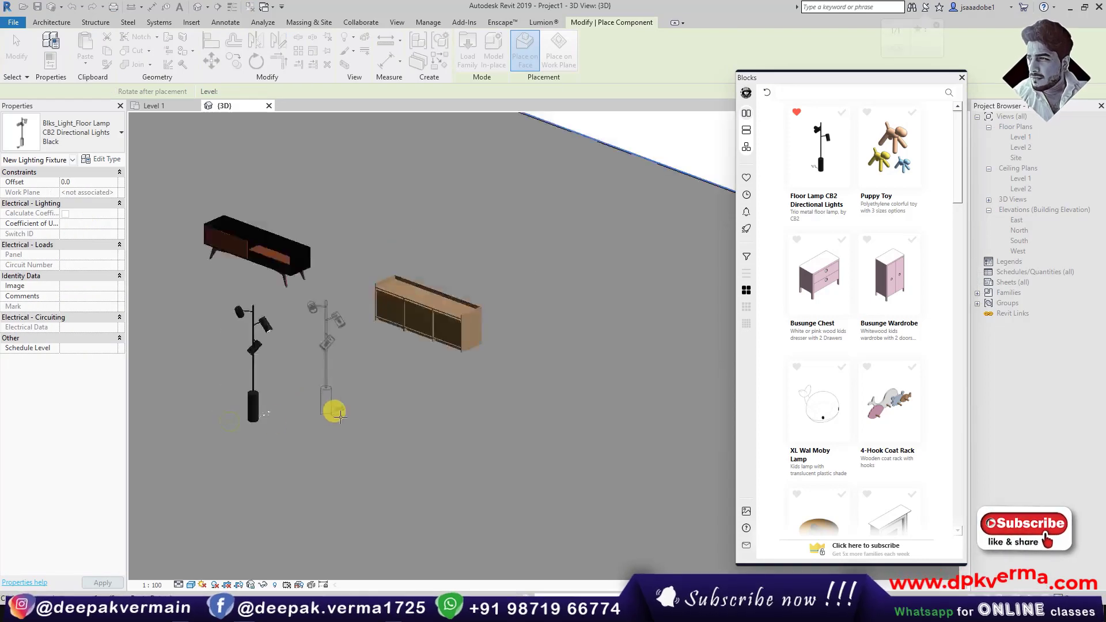
pyautogui.scroll(-1, 317, 375)
pyautogui.press('Escape')
pyautogui.press('Escape')
# Reorient the view and place a Busunge Wardrobe on the slab.
pyautogui.click(386, 307)
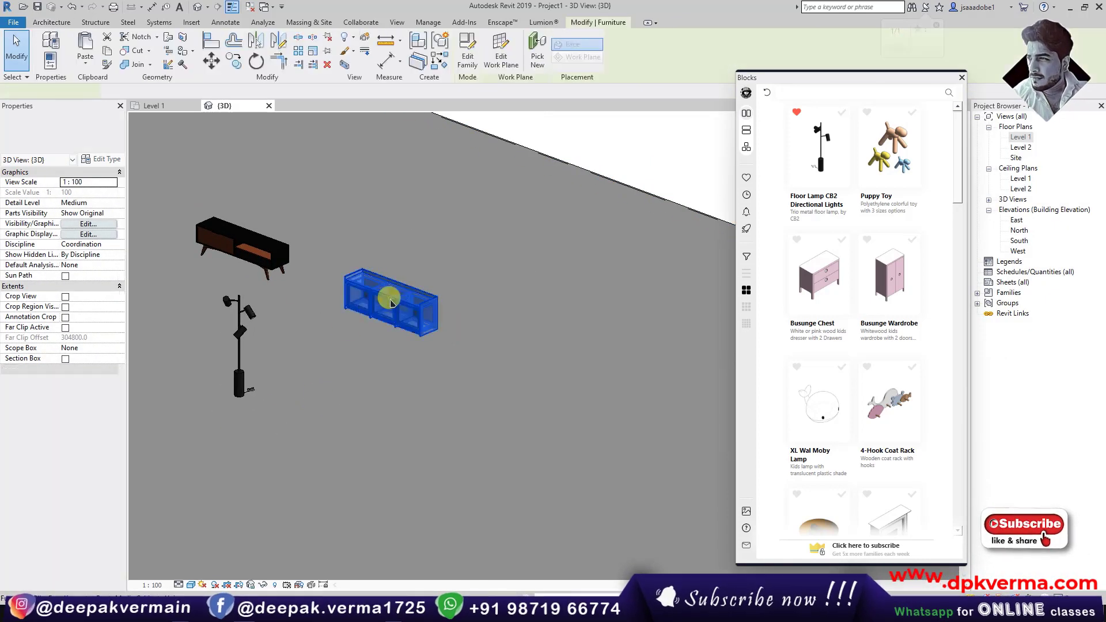
pyautogui.moveTo(388, 308)
pyautogui.keyDown('shift'); pyautogui.mouseDown(button='middle')
pyautogui.moveTo(322, 370)
pyautogui.moveTo(425, 378)
pyautogui.mouseUp(button='middle'); pyautogui.keyUp('shift')
pyautogui.press('Escape')
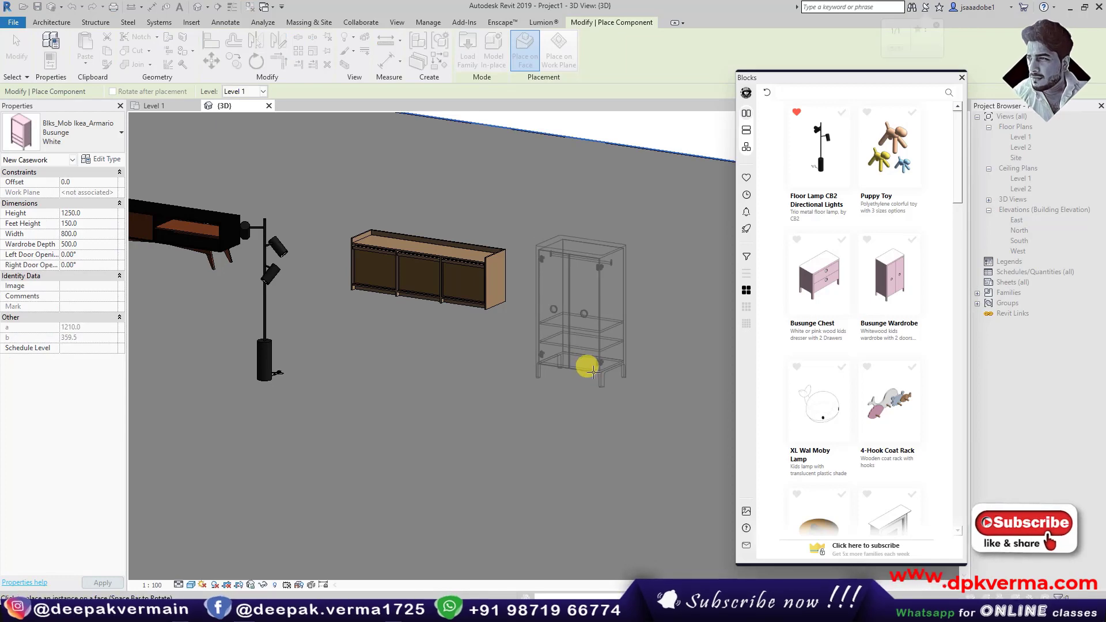
pyautogui.click(590, 372)
pyautogui.press('Escape')
pyautogui.press('Escape')
# Place the Classic Fireplace on the slab beside the TV furniture.
pyautogui.scroll(-1, 620, 369)
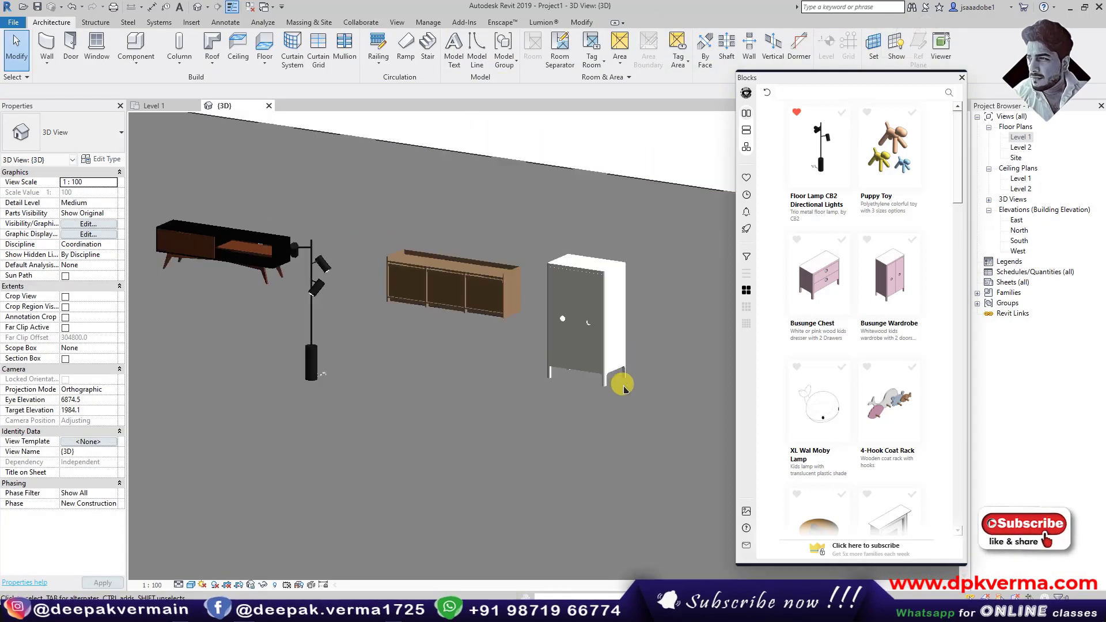
pyautogui.scroll(-2, 890, 324)
pyautogui.scroll(-2, 890, 324)
pyautogui.scroll(-2, 882, 309)
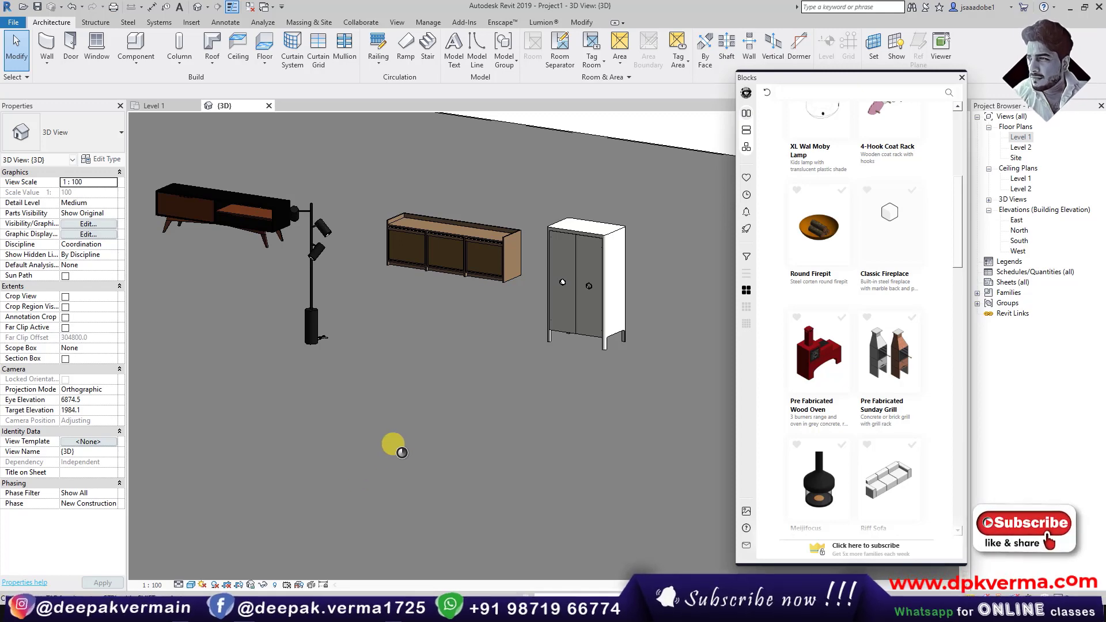
pyautogui.click(372, 484)
pyautogui.press('Escape')
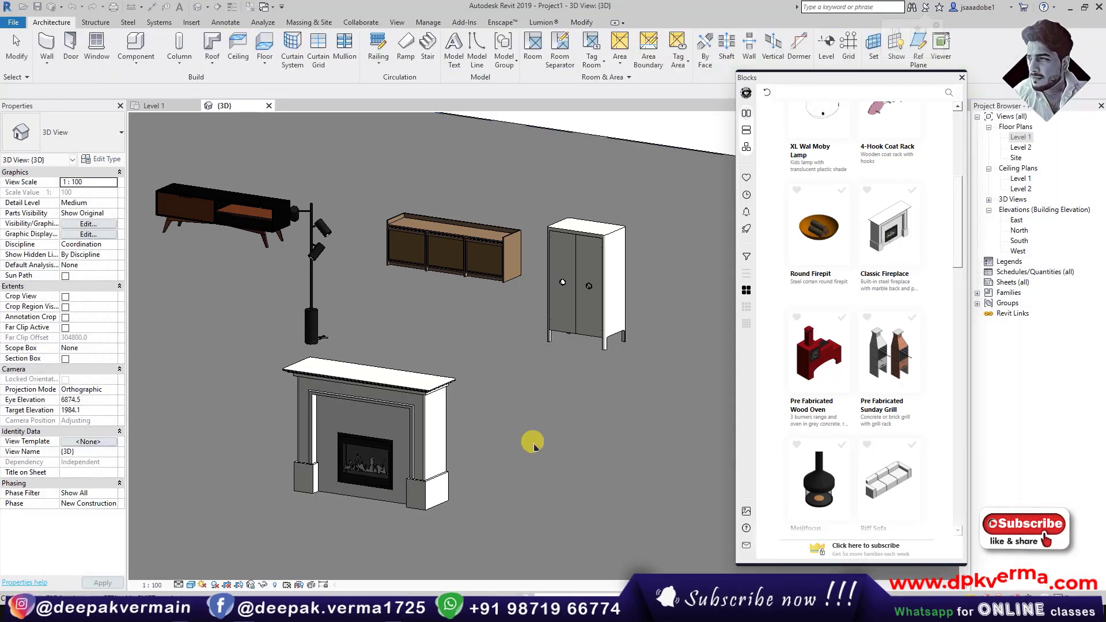
pyautogui.click(187, 208)
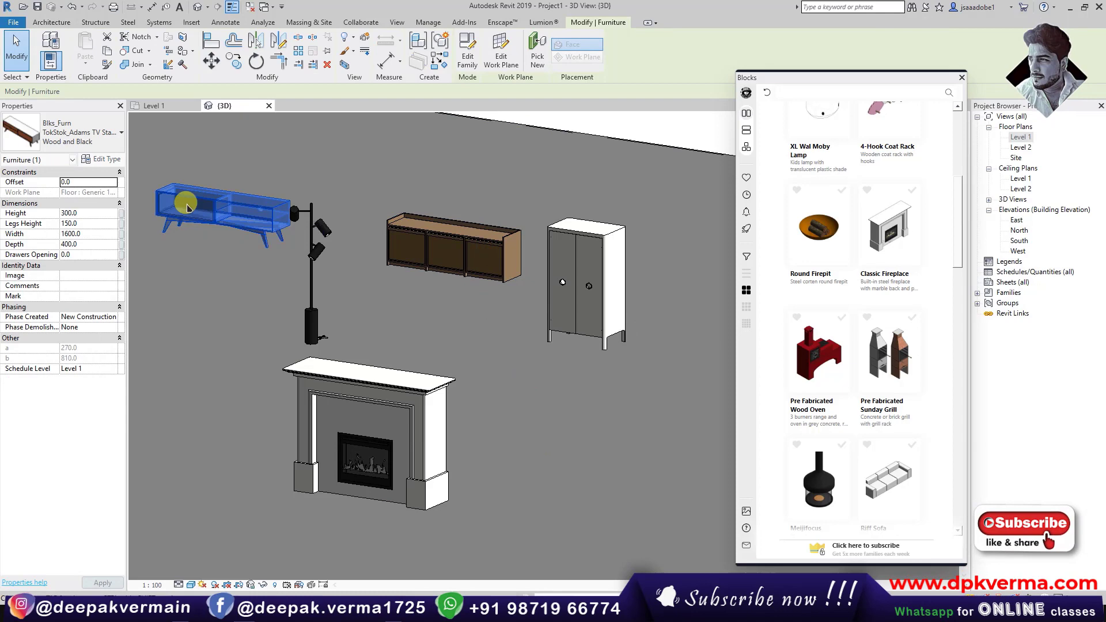
pyautogui.click(103, 161)
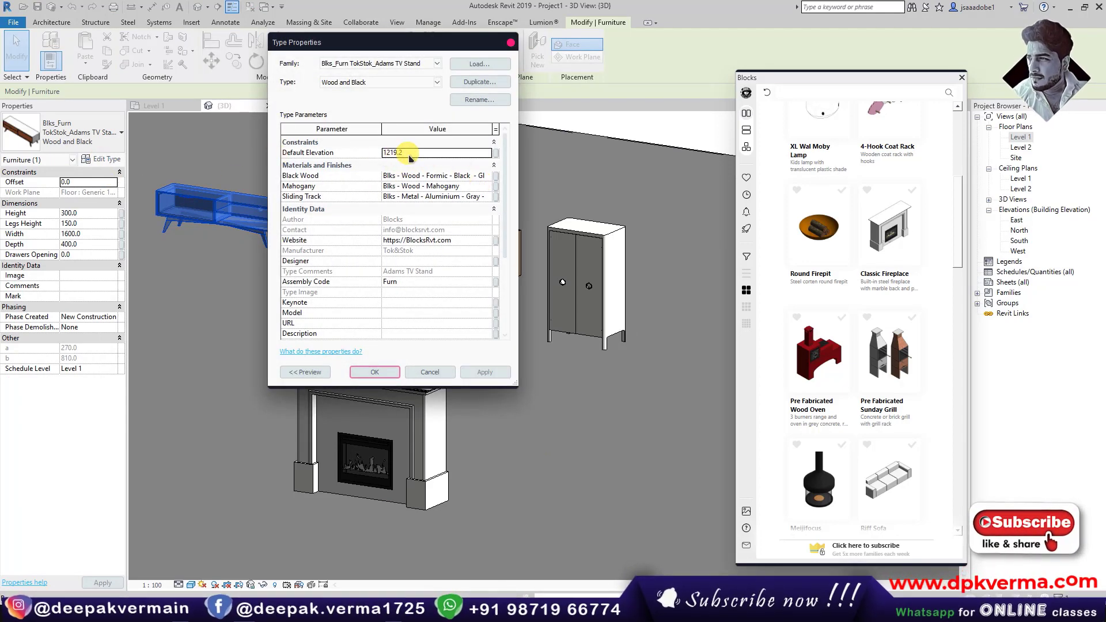
pyautogui.click(511, 42)
pyautogui.press('Escape')
pyautogui.click(602, 232)
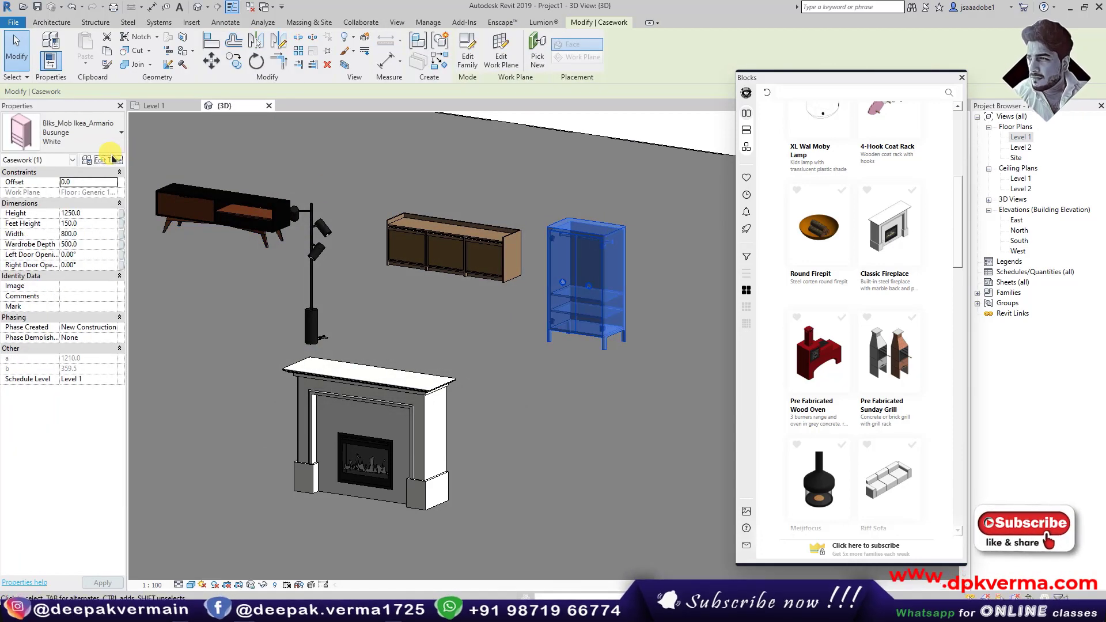
pyautogui.click(102, 159)
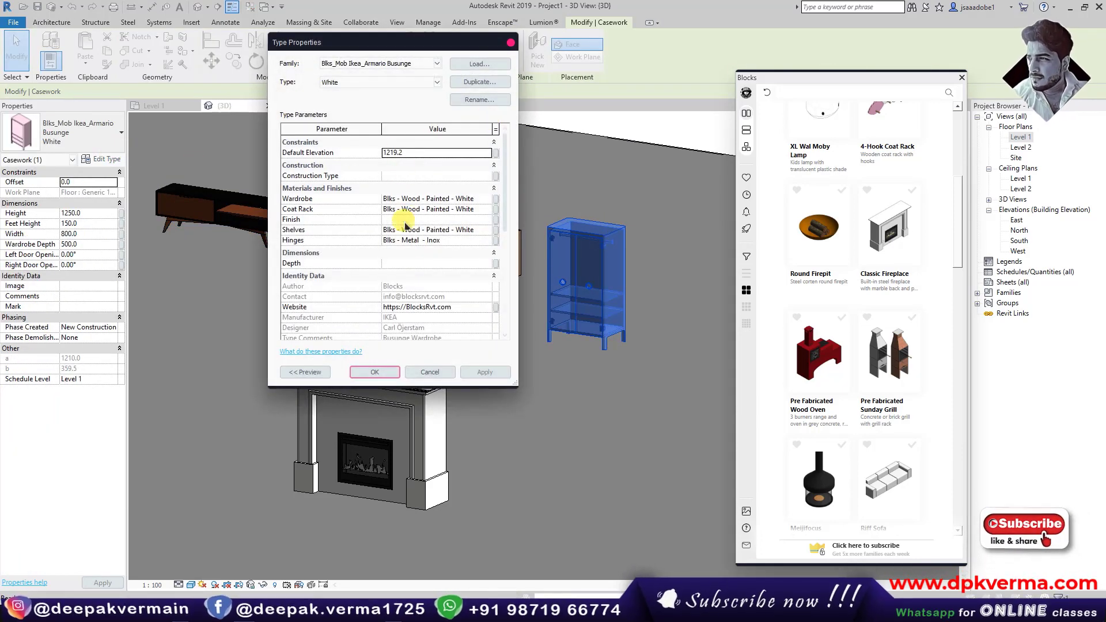
pyautogui.click(511, 43)
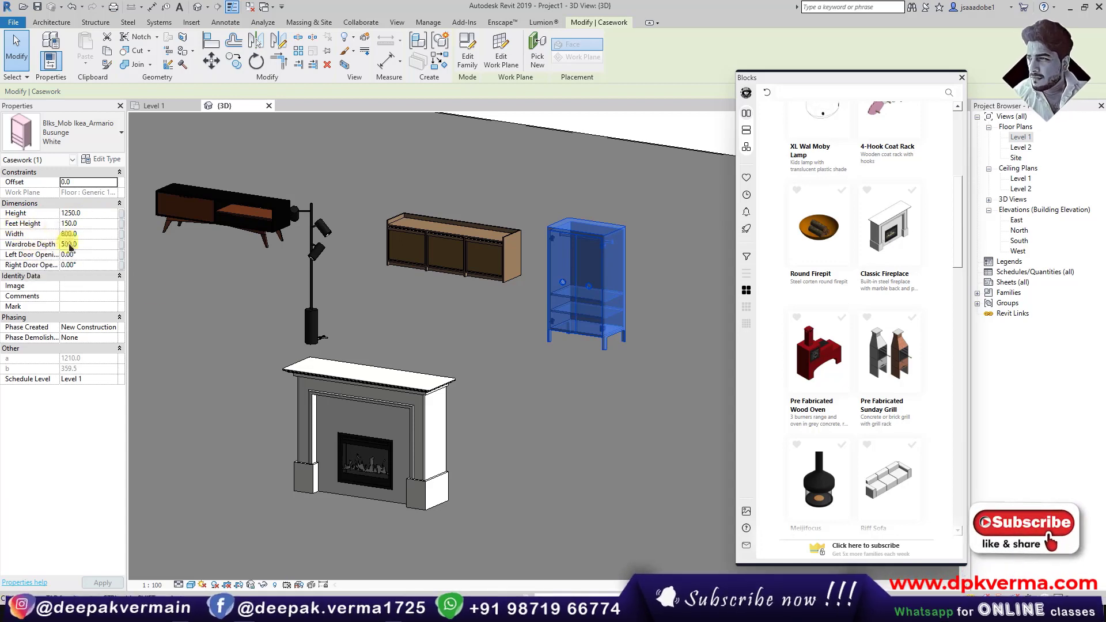
# Scroll back to Floor Lamp CB2 and place a second lamp right of the wardrobe.
pyautogui.scroll(-2, 418, 345)
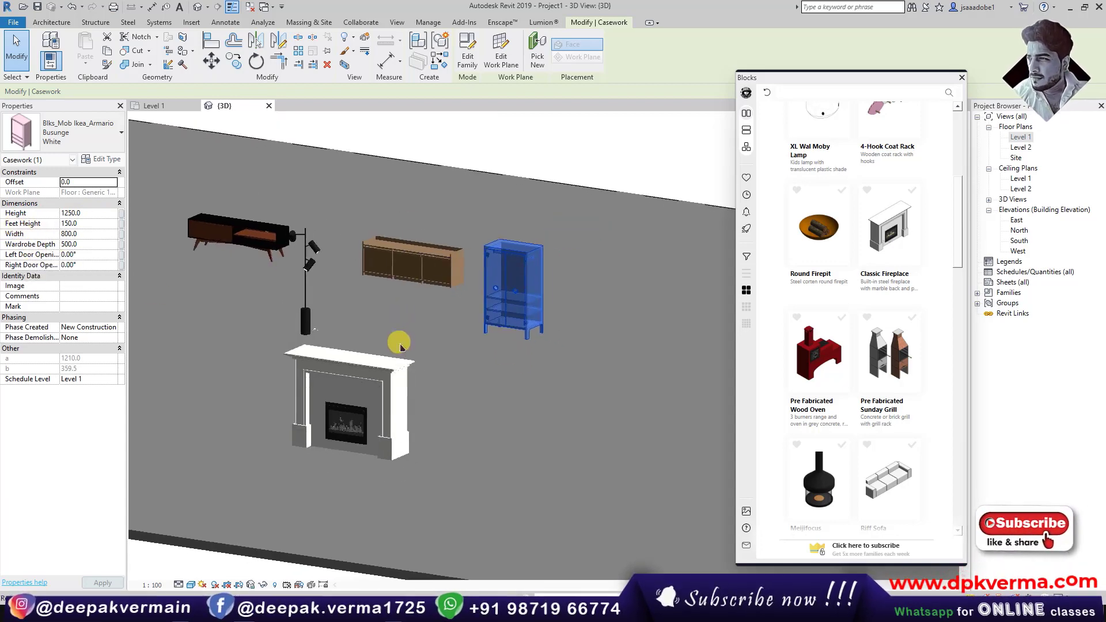
pyautogui.scroll(-1, 859, 328)
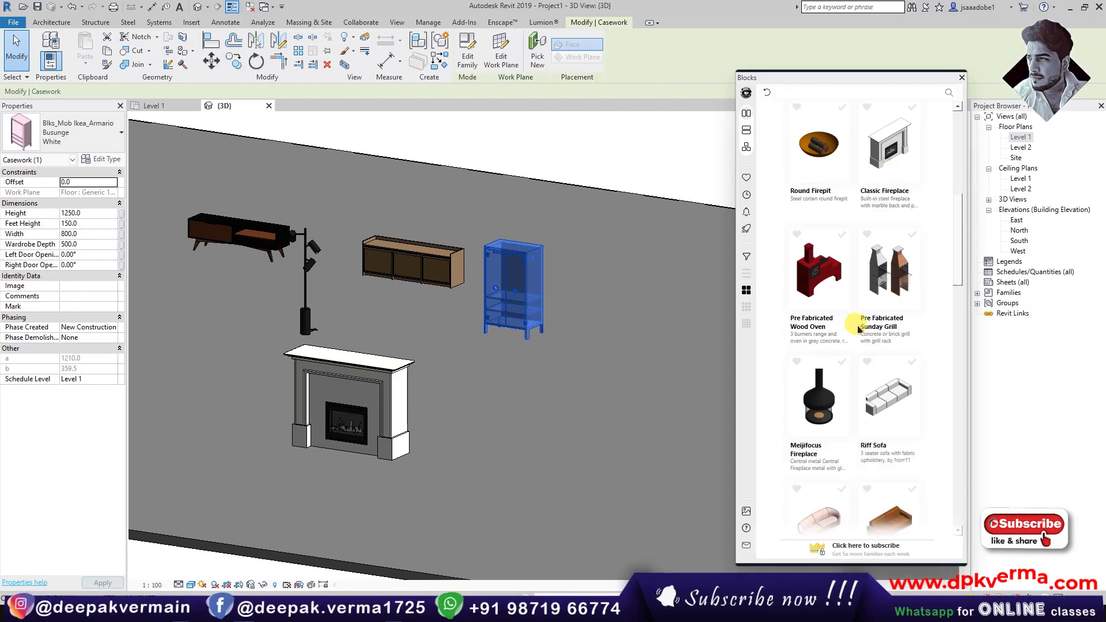
pyautogui.scroll(3, 859, 329)
pyautogui.scroll(1, 858, 279)
pyautogui.scroll(-1, 947, 180)
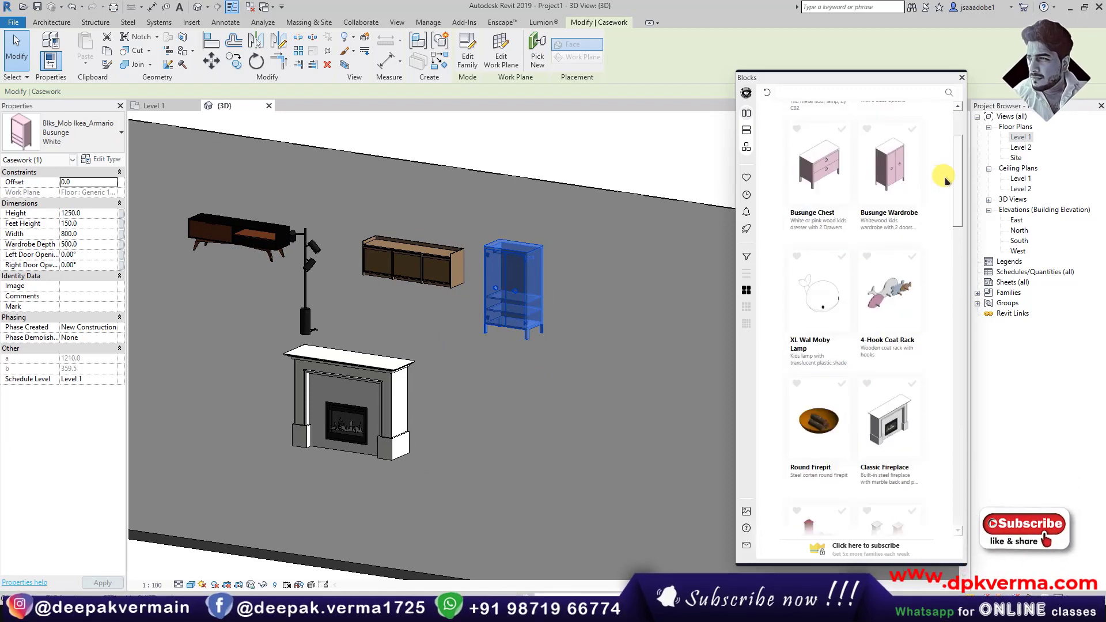
pyautogui.scroll(-5, 946, 180)
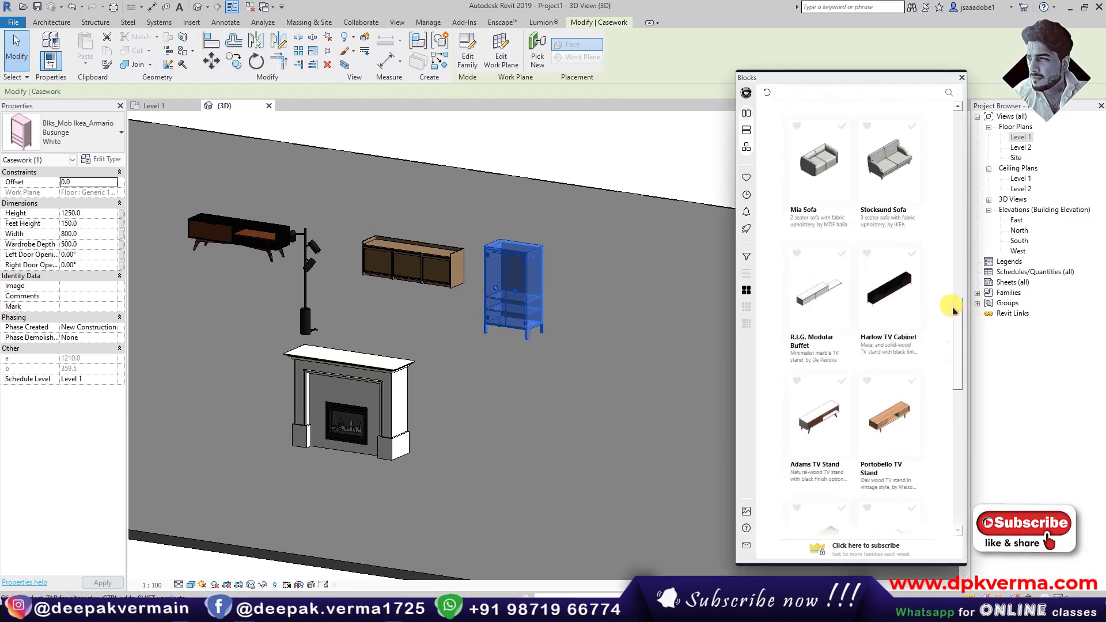
pyautogui.moveTo(954, 310)
pyautogui.mouseDown()
pyautogui.moveTo(952, 256)
pyautogui.moveTo(955, 443)
pyautogui.moveTo(952, 135)
pyautogui.mouseUp()
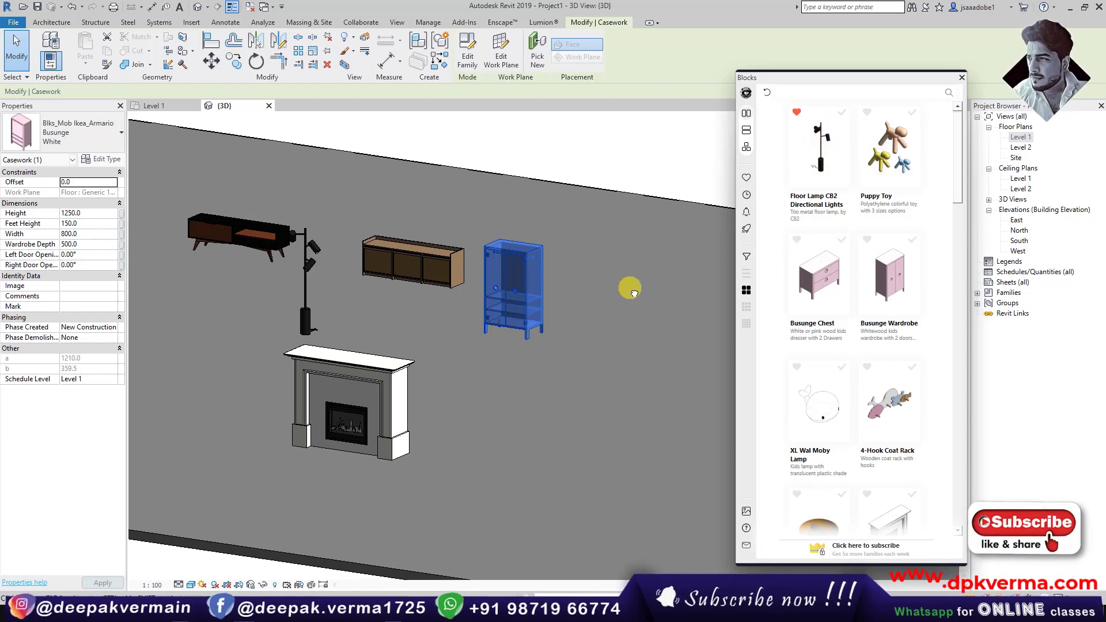
pyautogui.click(635, 297)
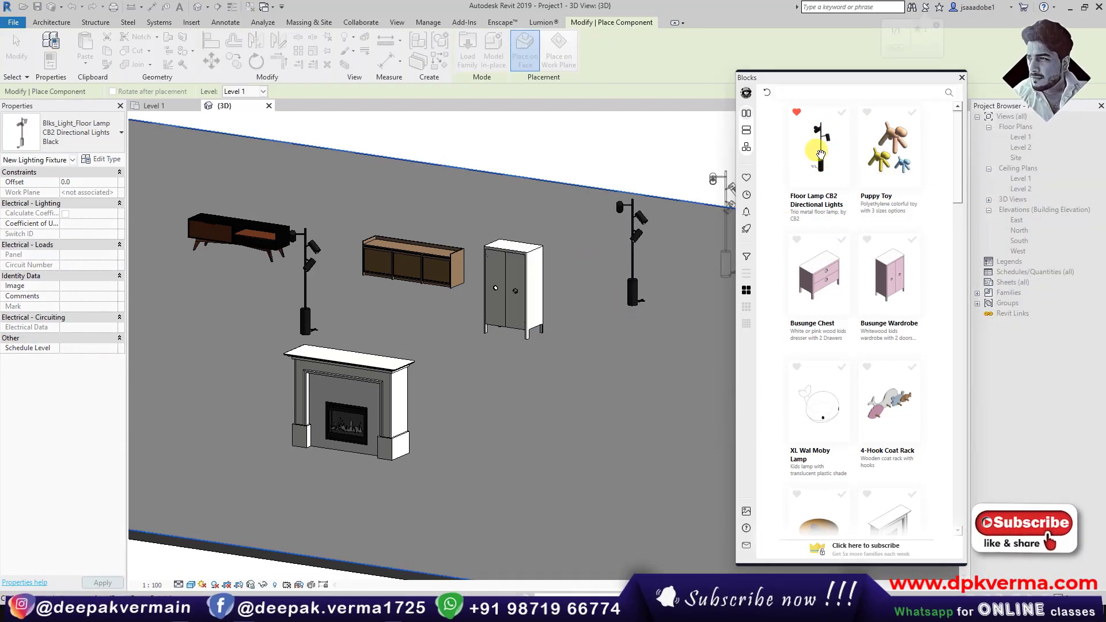
# Load the Floor Lamp family, then create a new group 'my objects' for the Busunge Chest.
pyautogui.rightClick(823, 156)
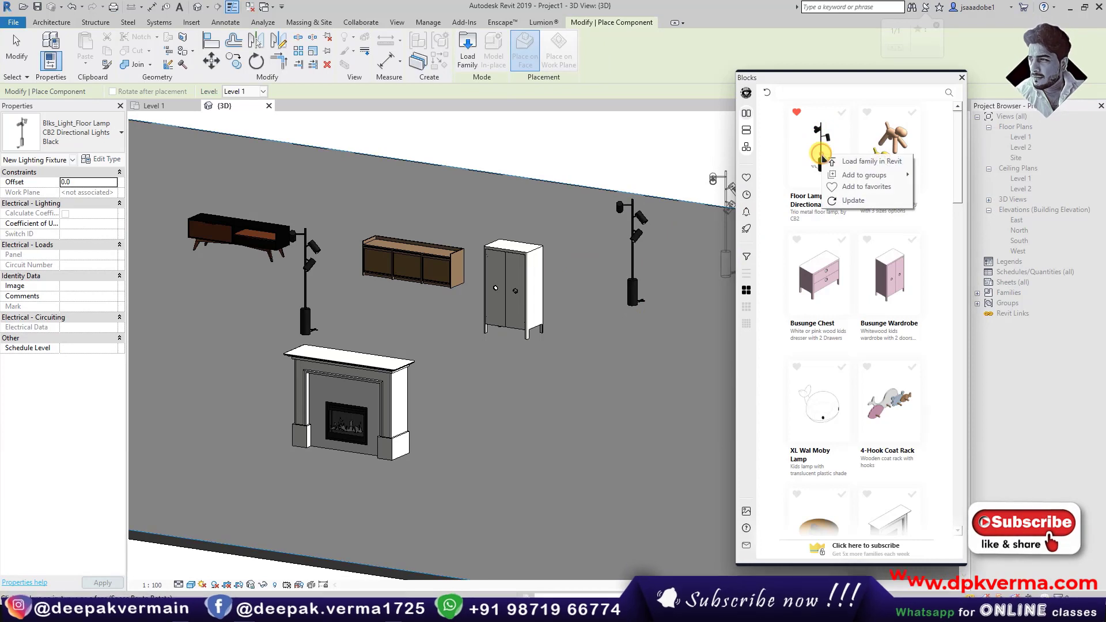
pyautogui.click(881, 163)
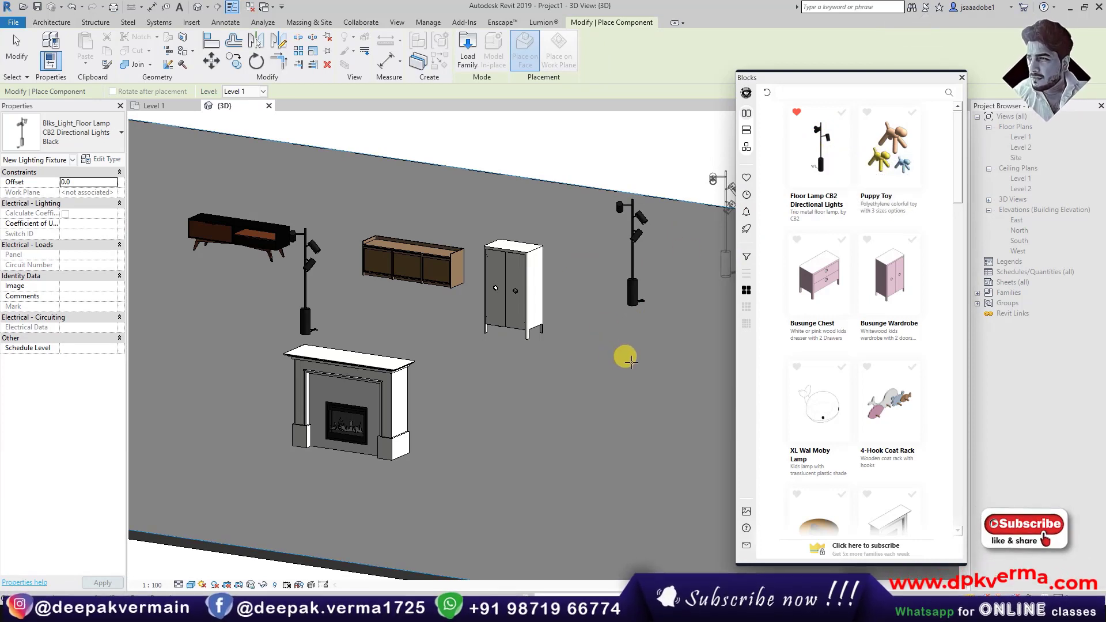
pyautogui.rightClick(809, 166)
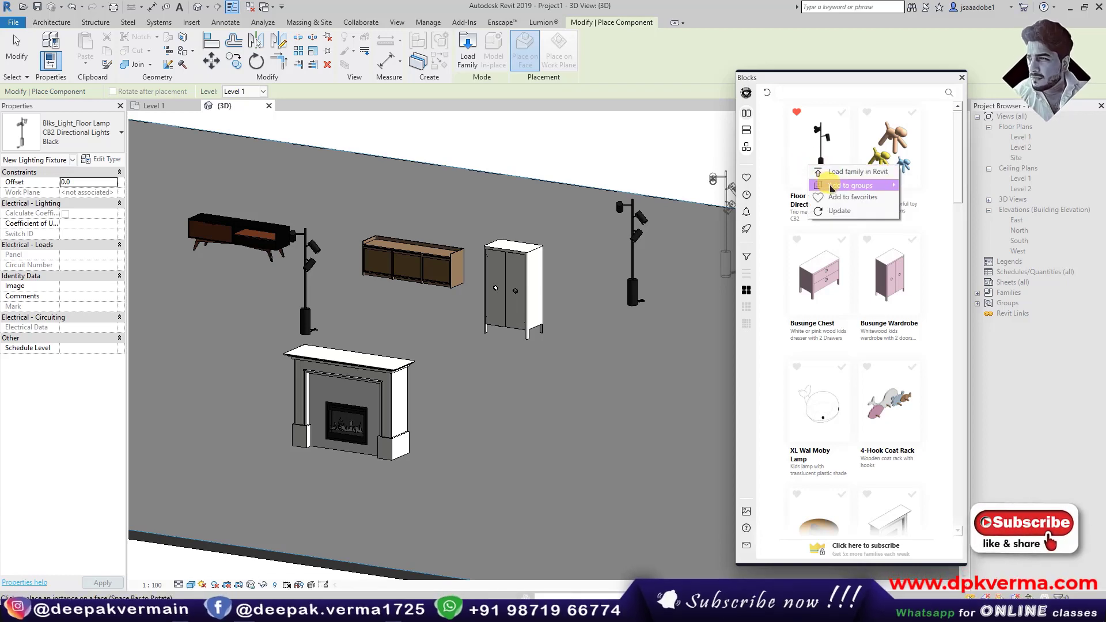
pyautogui.moveTo(851, 185)
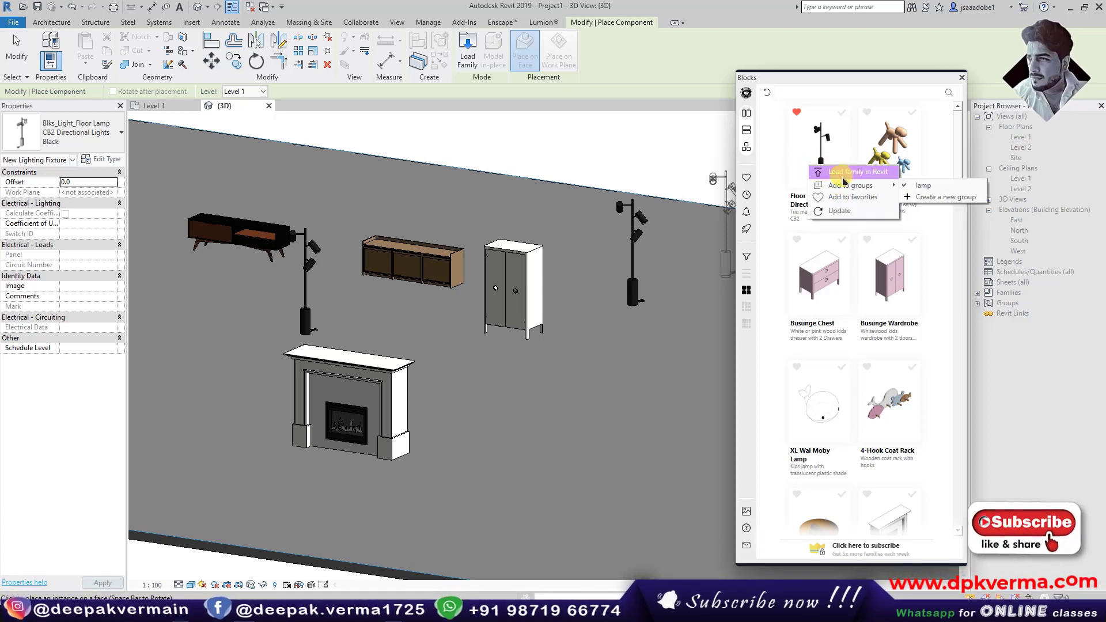
pyautogui.click(930, 192)
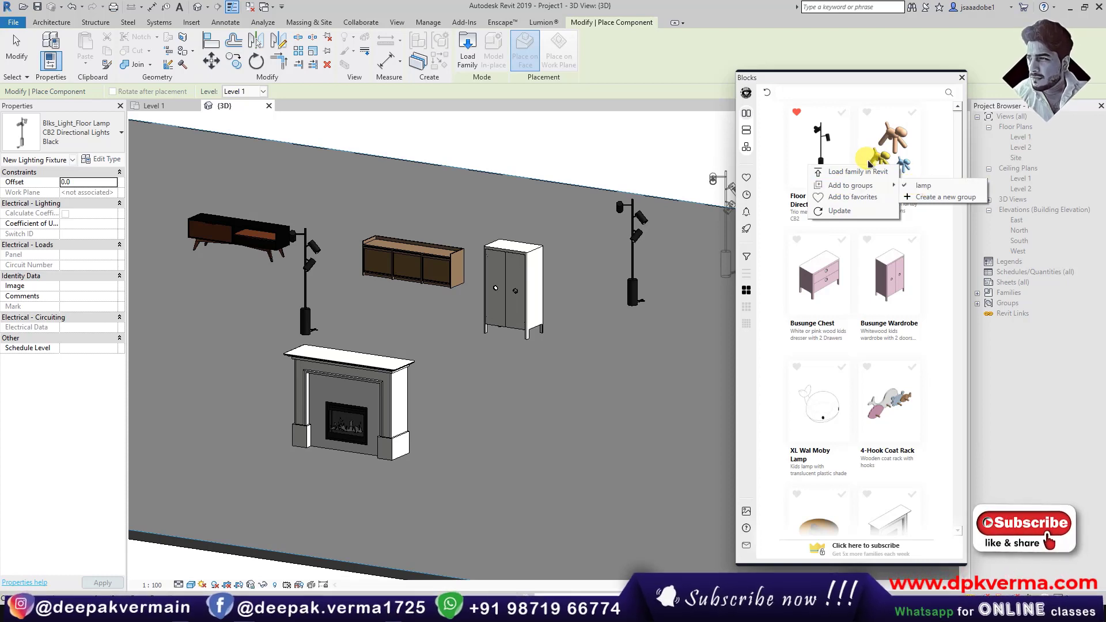
pyautogui.rightClick(812, 269)
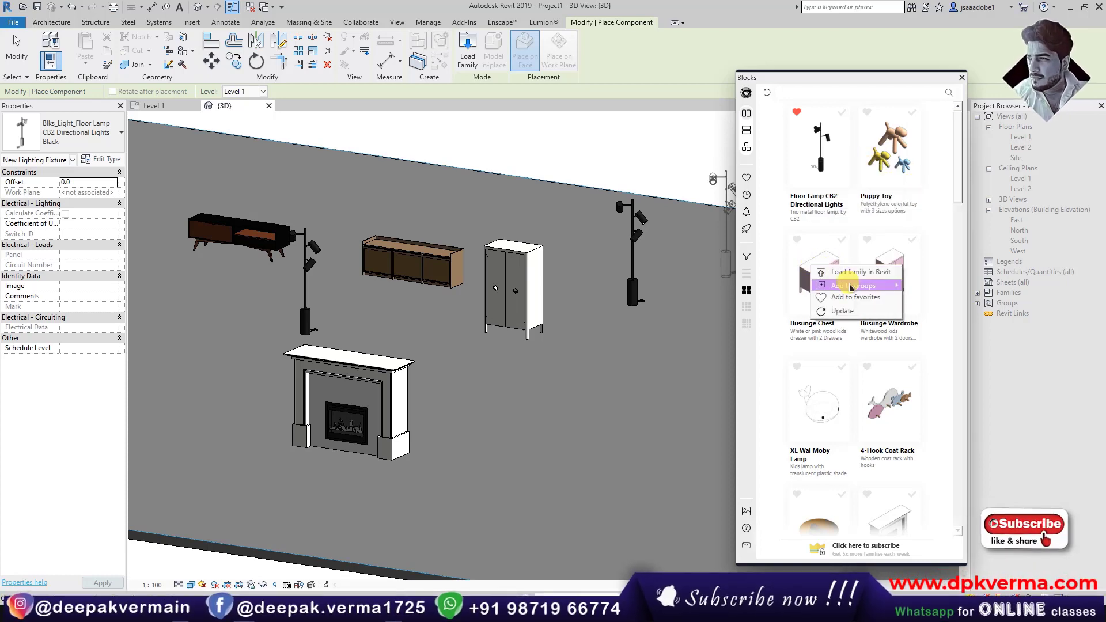
pyautogui.moveTo(856, 285)
pyautogui.click(930, 297)
pyautogui.write('my objects')
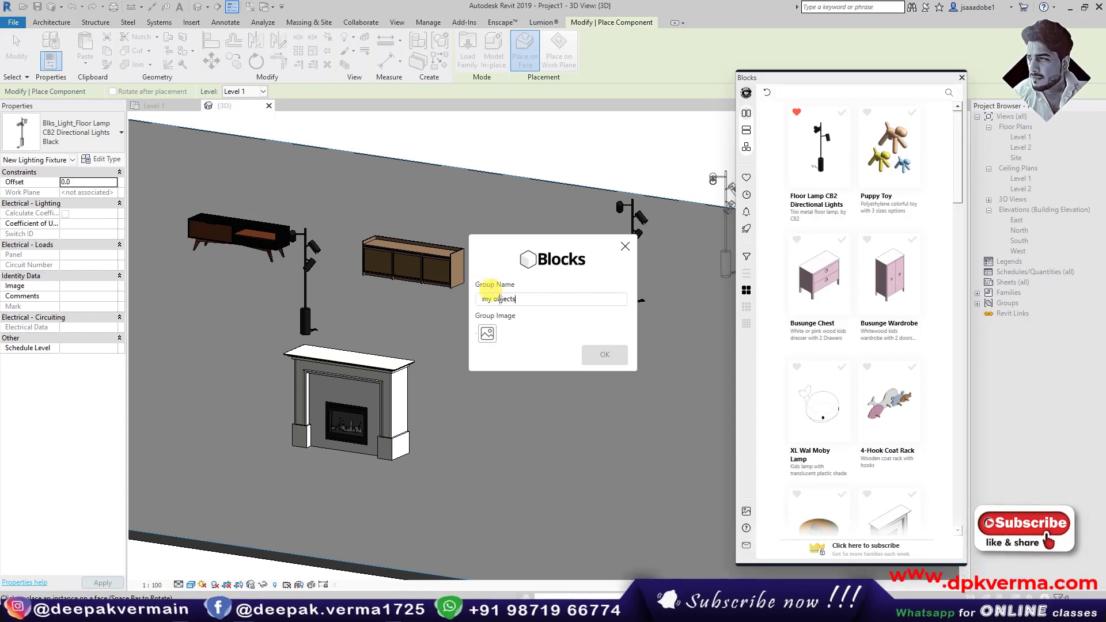
# Pick the wooden nightstand thumbnail as the group image and save 'my objects'.
pyautogui.click(487, 334)
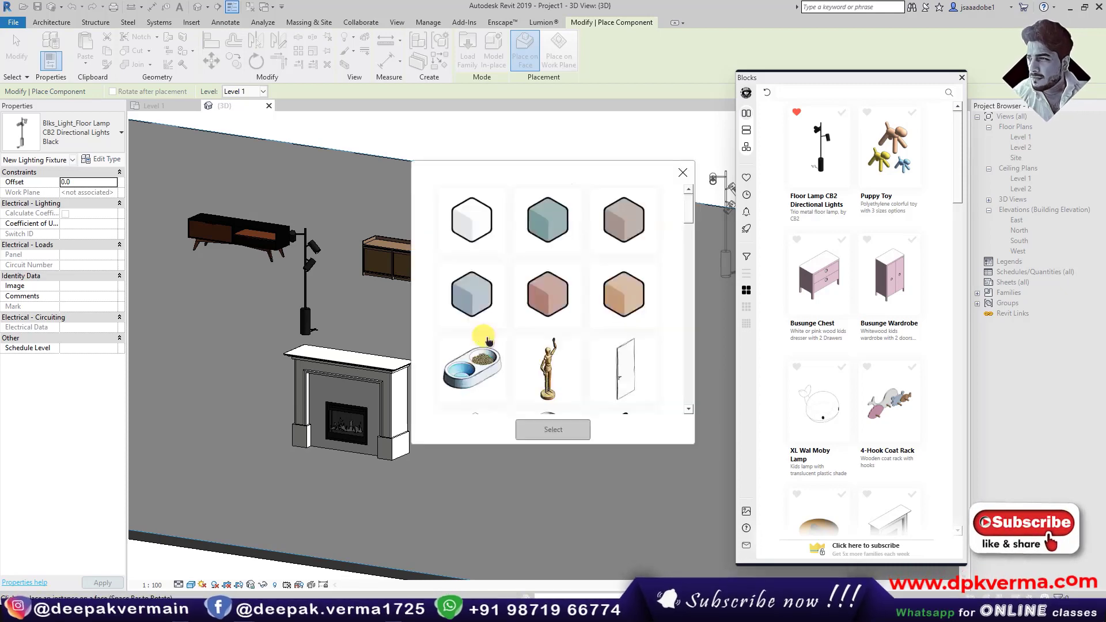
pyautogui.scroll(-3, 512, 357)
pyautogui.scroll(-2, 527, 343)
pyautogui.scroll(-2, 538, 339)
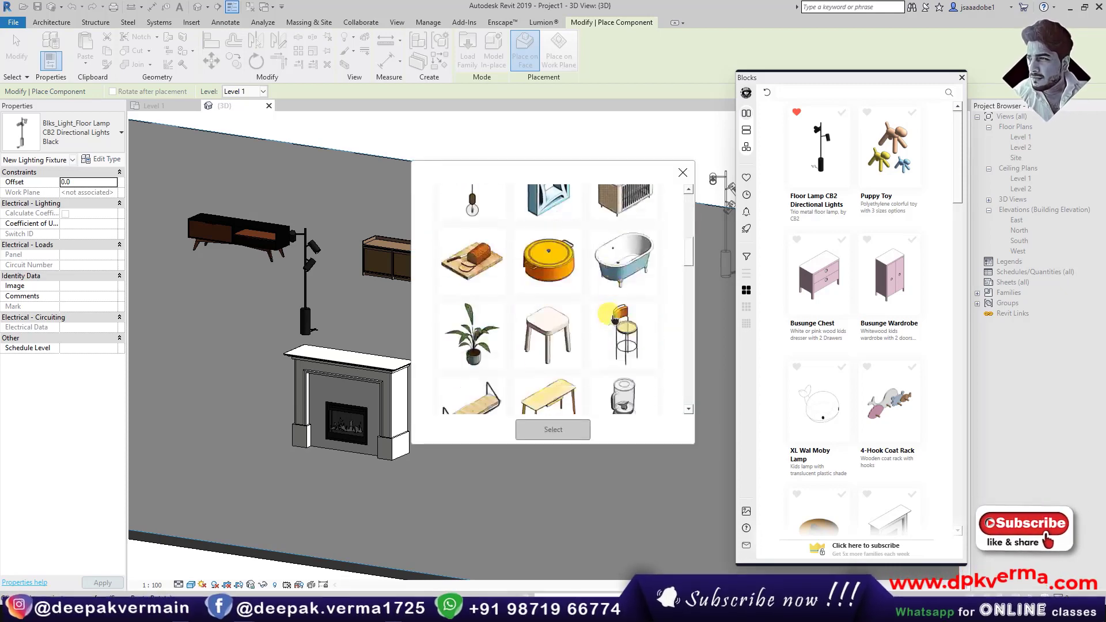
pyautogui.scroll(-2, 554, 329)
pyautogui.scroll(-2, 570, 317)
pyautogui.scroll(-1, 586, 306)
pyautogui.scroll(1, 586, 305)
pyautogui.click(607, 279)
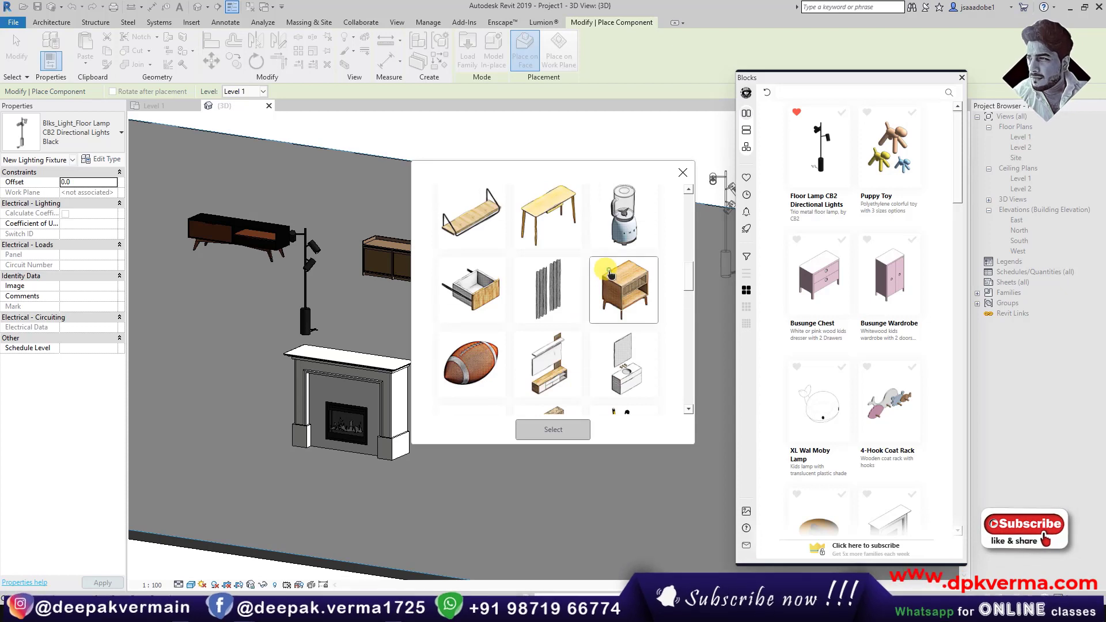
pyautogui.click(555, 430)
pyautogui.click(605, 356)
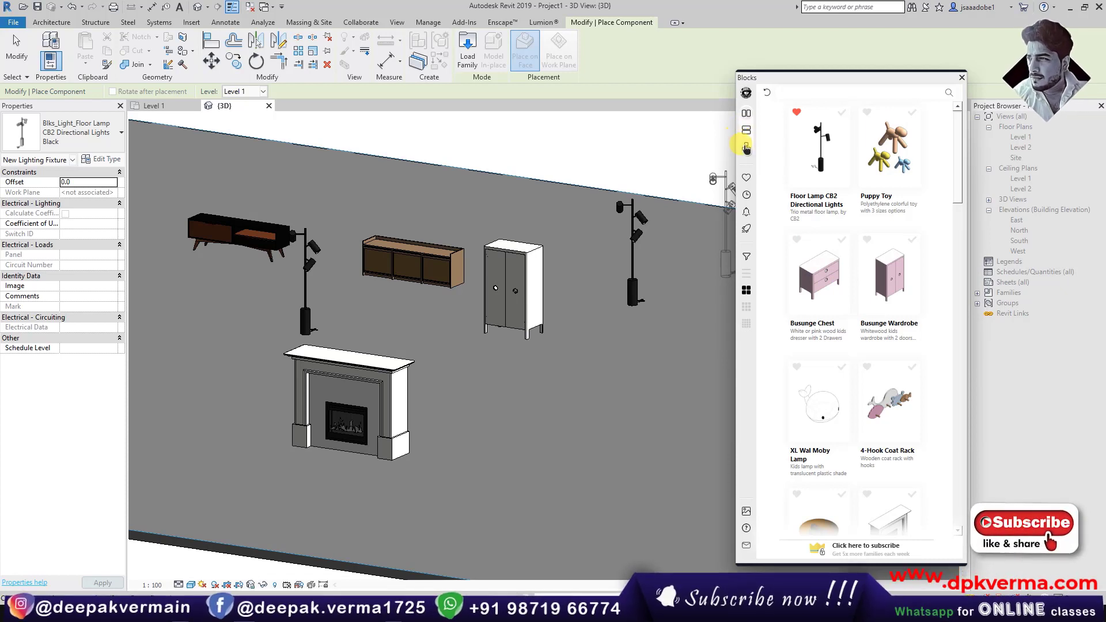
pyautogui.click(746, 149)
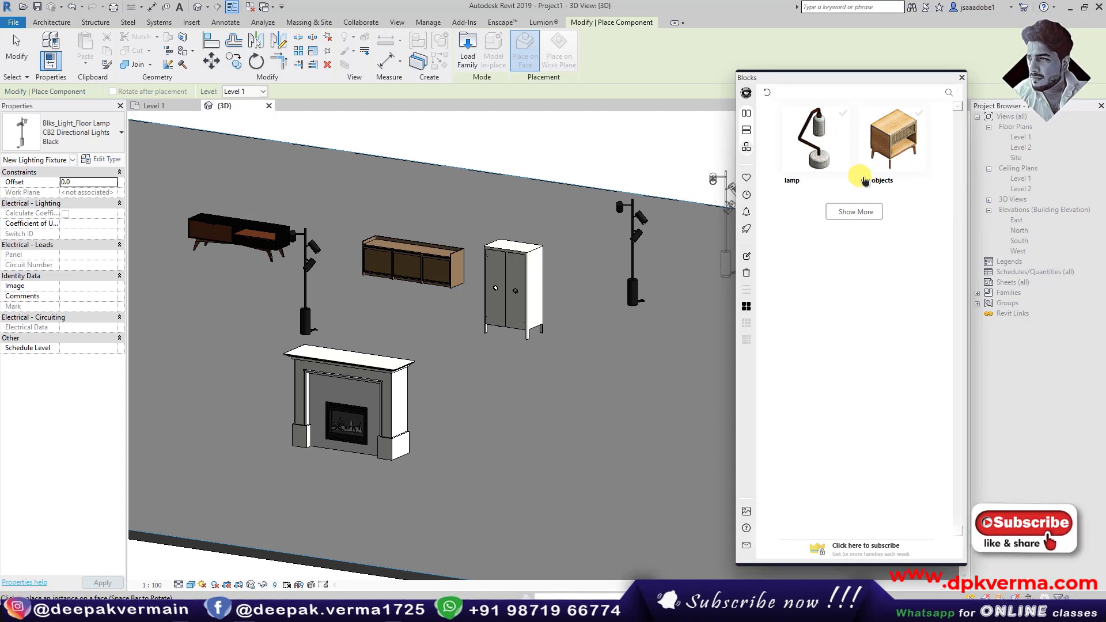
pyautogui.click(746, 115)
pyautogui.write('lamp')
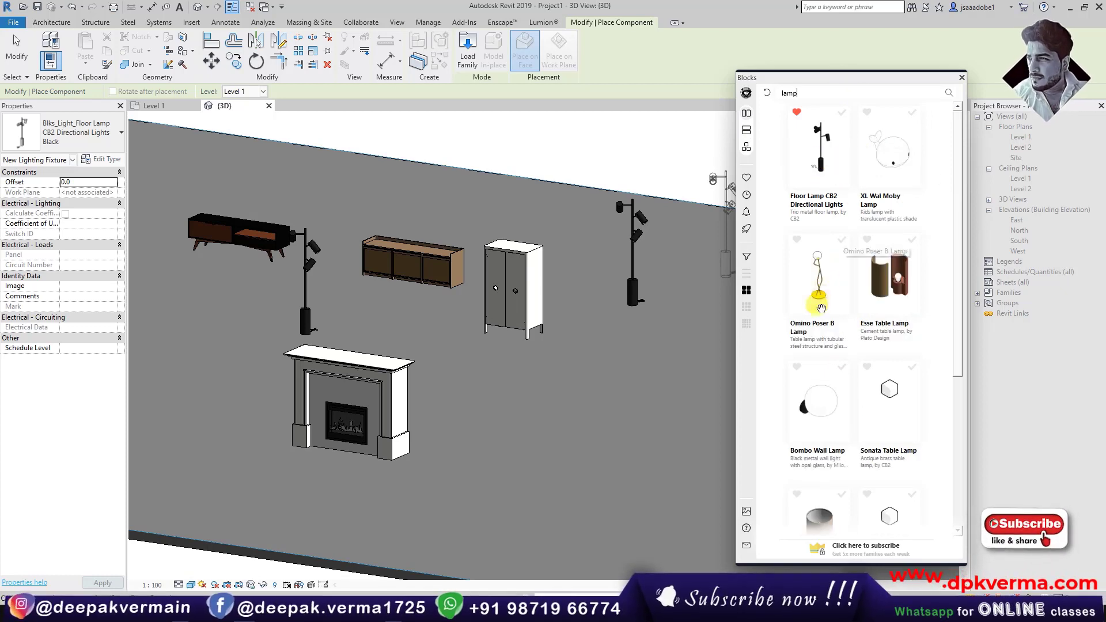
pyautogui.scroll(-2, 858, 407)
pyautogui.scroll(-2, 841, 406)
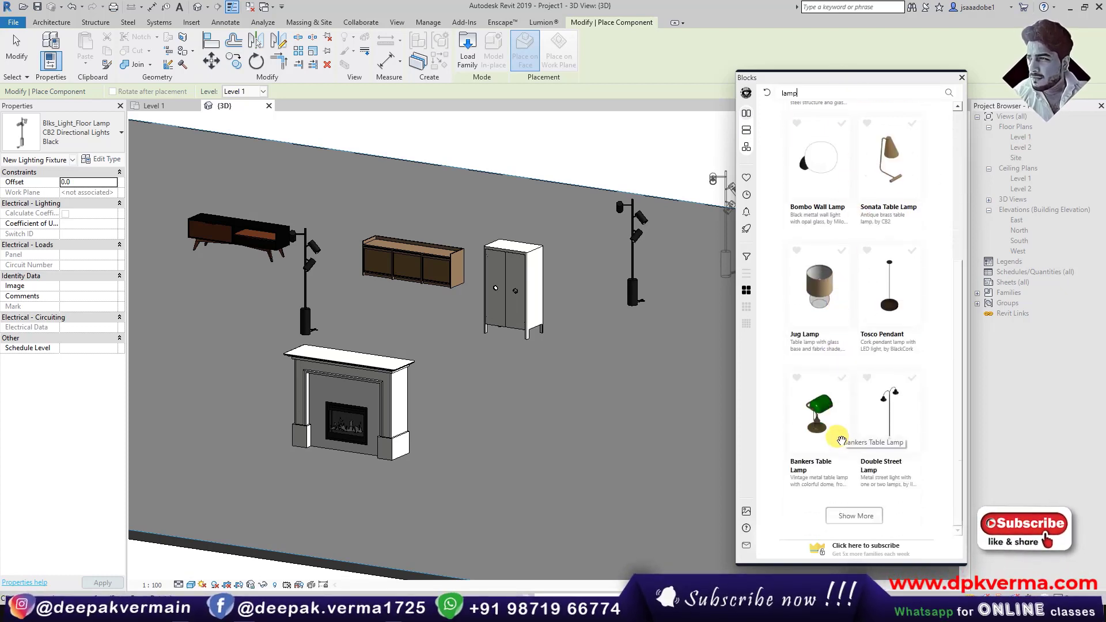
pyautogui.scroll(2, 848, 443)
pyautogui.scroll(2, 848, 442)
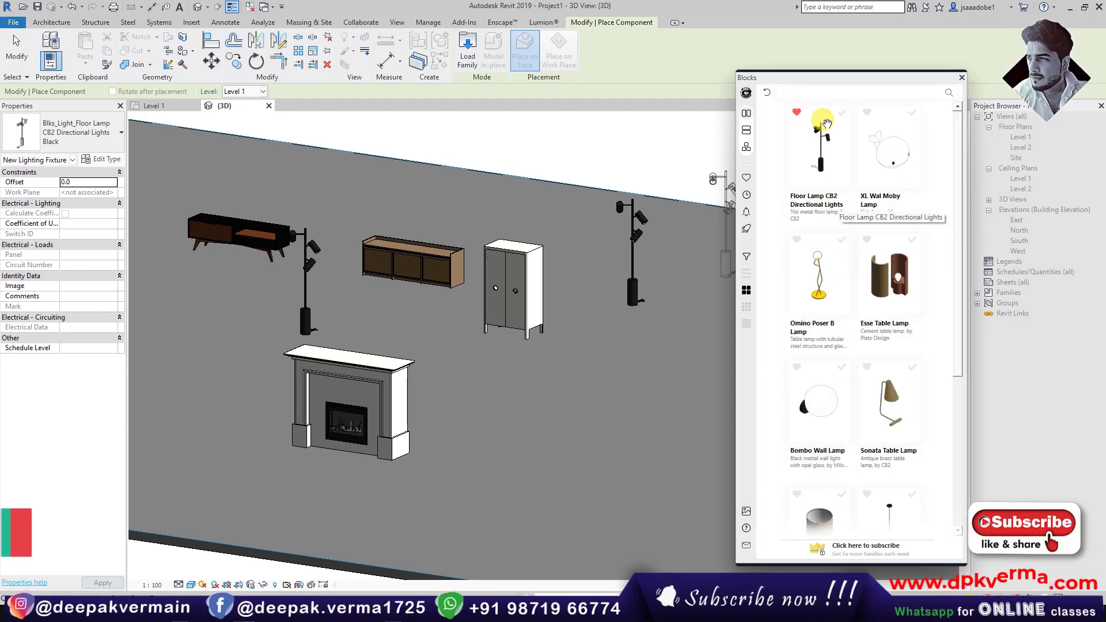
pyautogui.click(767, 92)
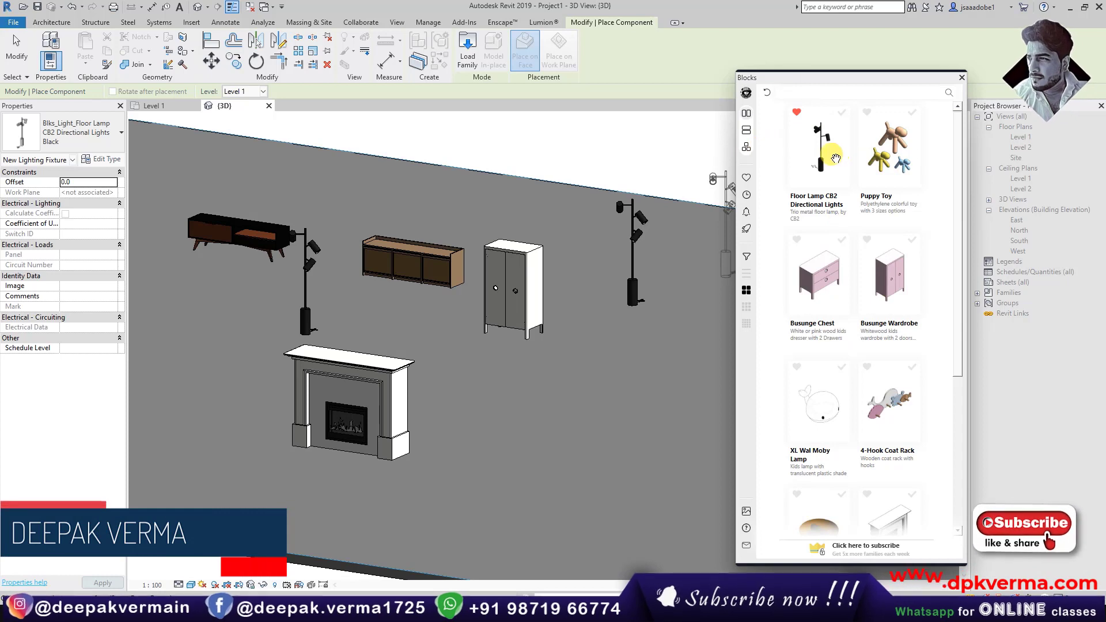
# Add the Busunge Wardrobe to the 'my objects' group and check the group's contents.
pyautogui.rightClick(887, 269)
pyautogui.moveTo(931, 289)
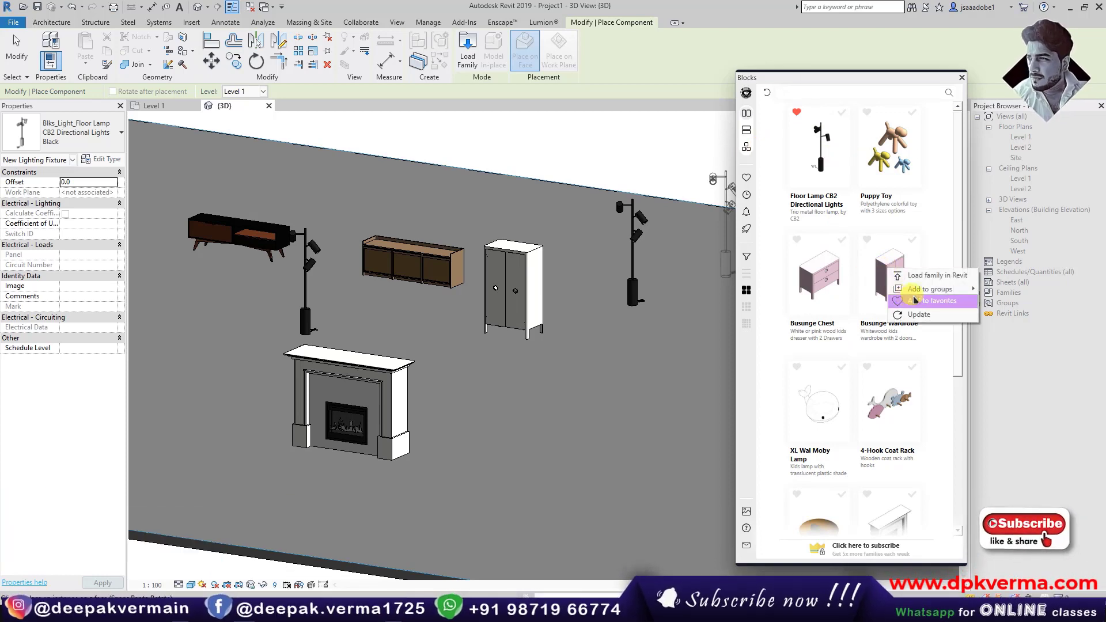
pyautogui.click(1010, 300)
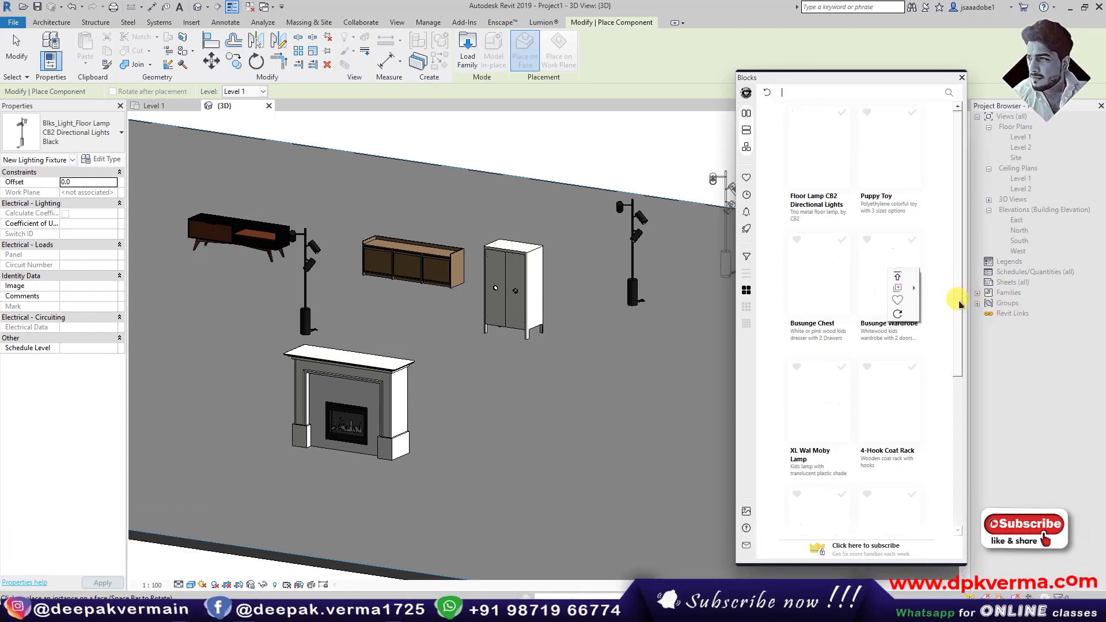
pyautogui.click(746, 149)
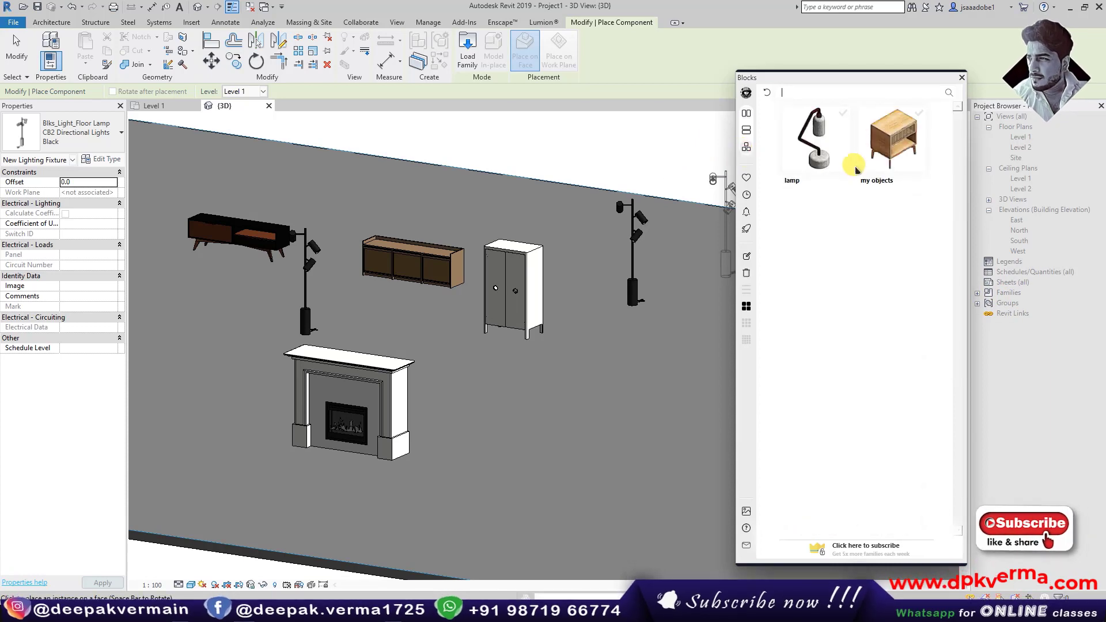
pyautogui.click(878, 150)
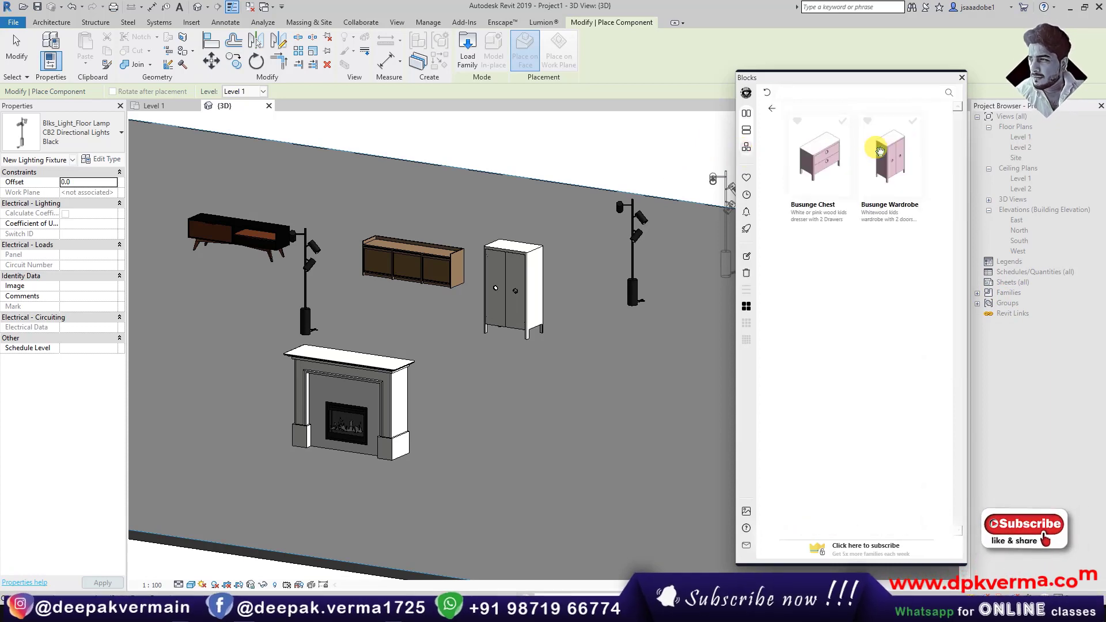
pyautogui.click(746, 114)
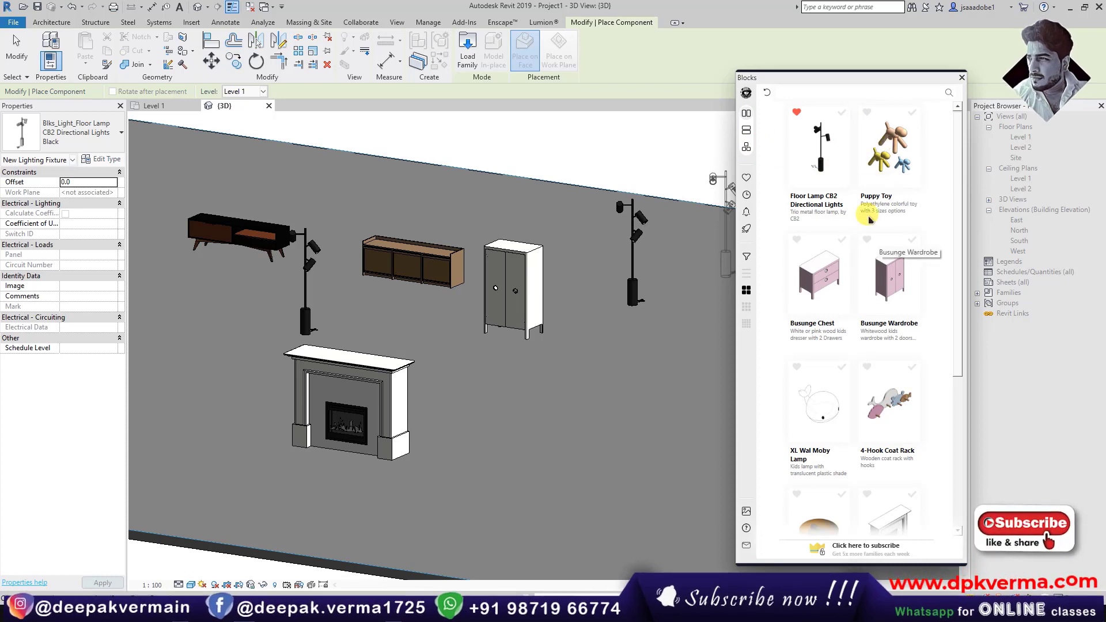
# Mark the Puppy Toy as a favourite and show the Favorites list.
pyautogui.rightClick(867, 175)
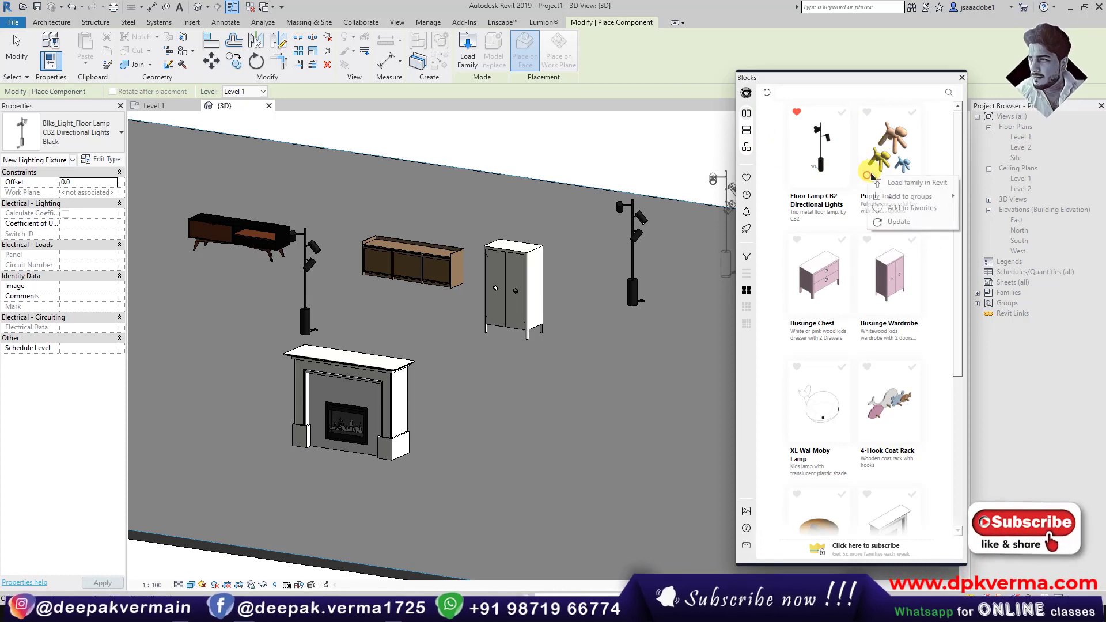
pyautogui.click(907, 209)
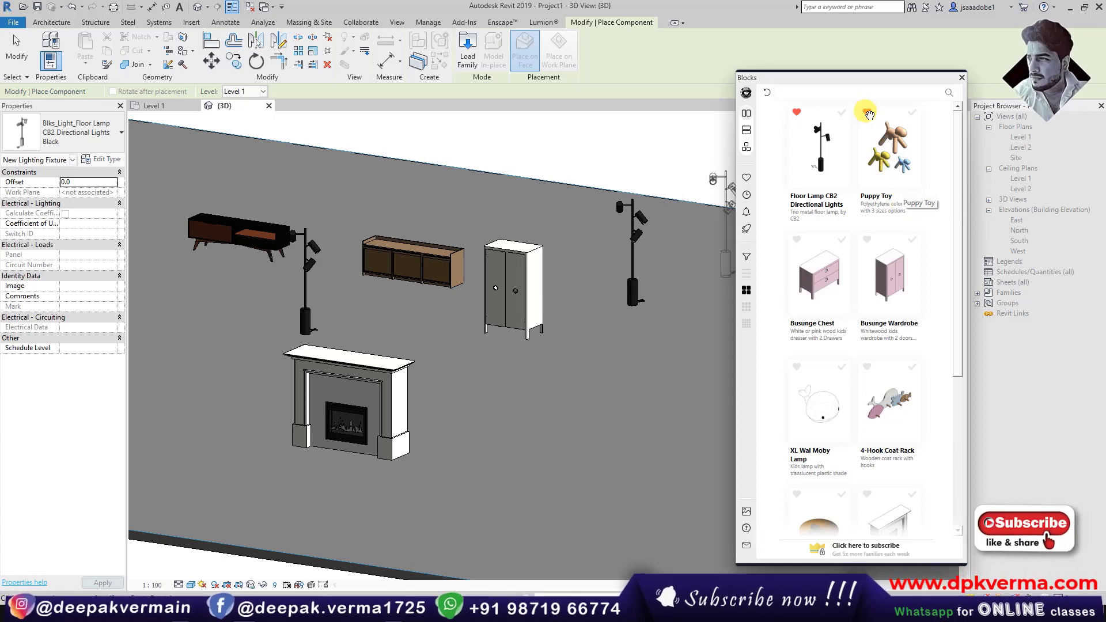
pyautogui.click(747, 179)
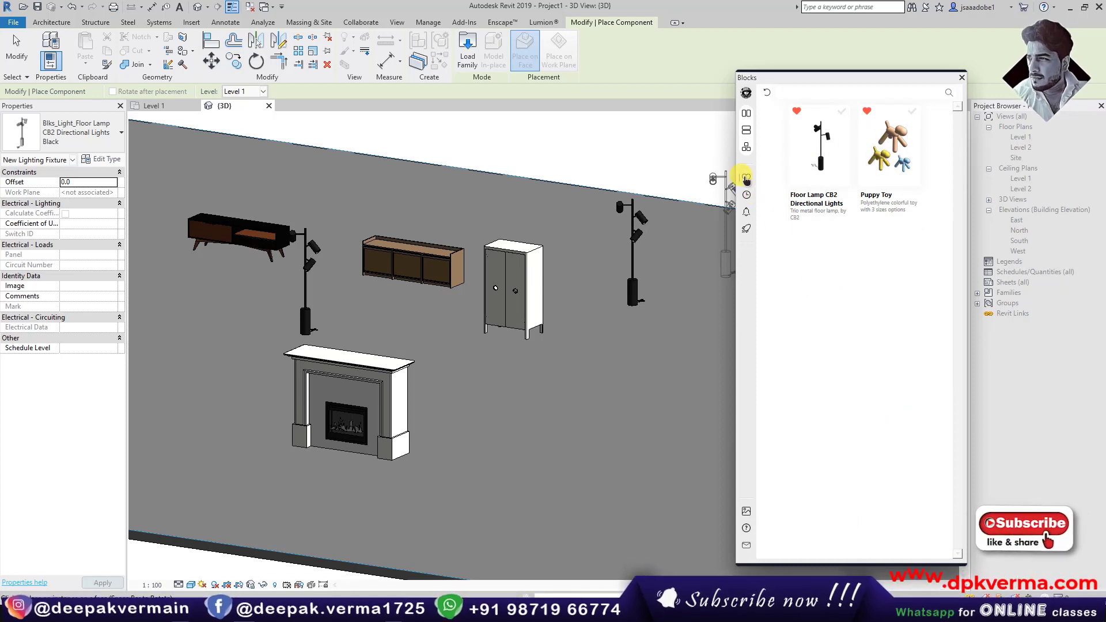
# Return to the full Blocks catalogue and switch to browsing families by collection.
pyautogui.click(747, 115)
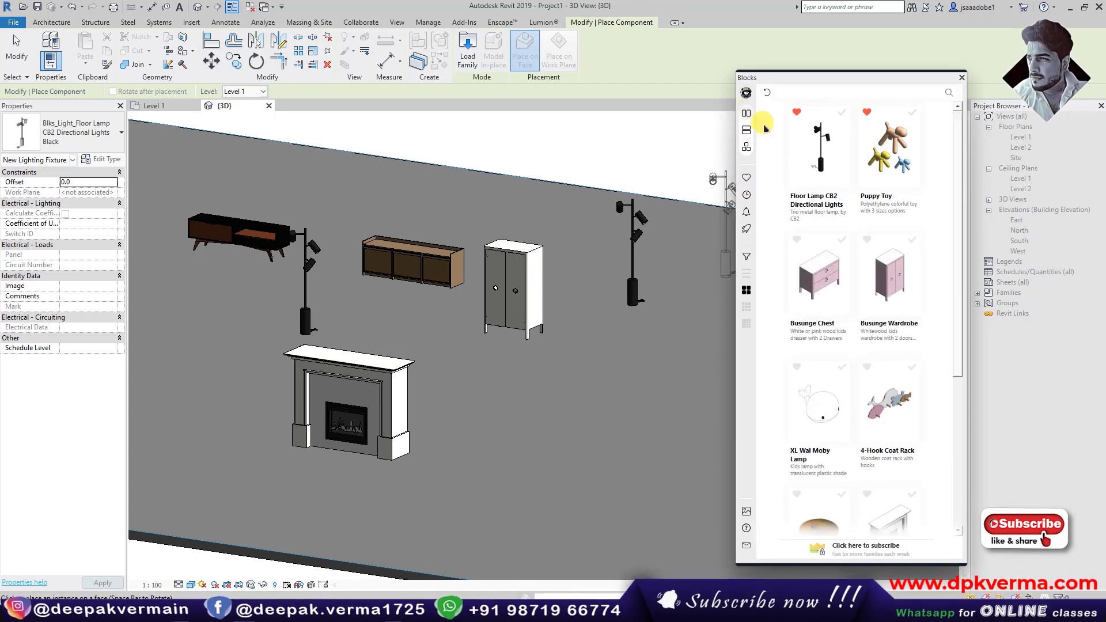
pyautogui.rightClick(801, 138)
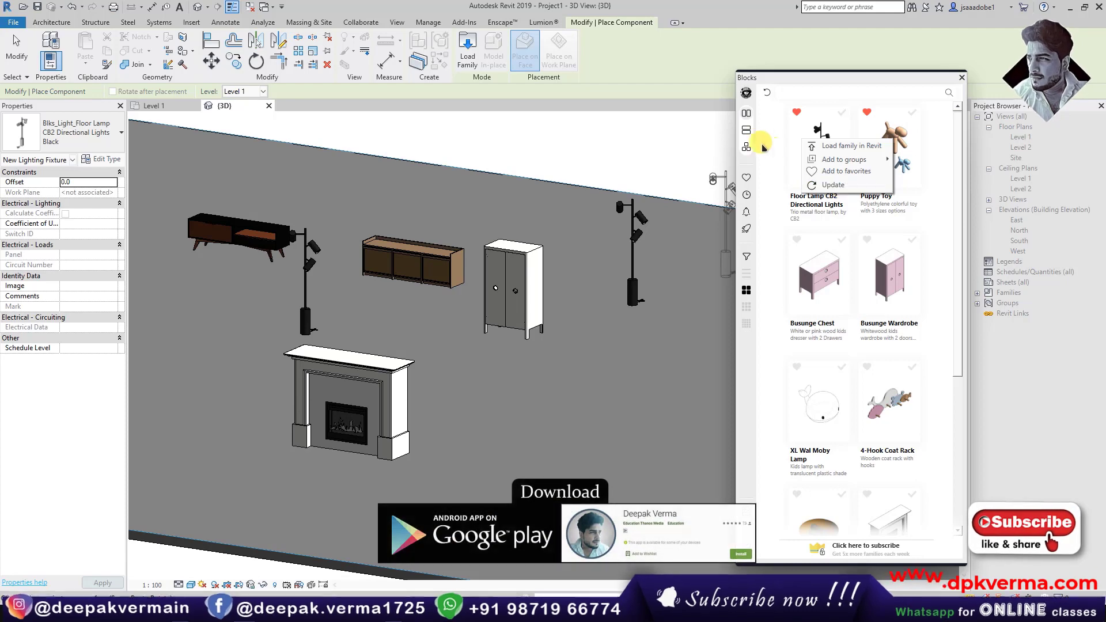
pyautogui.click(746, 130)
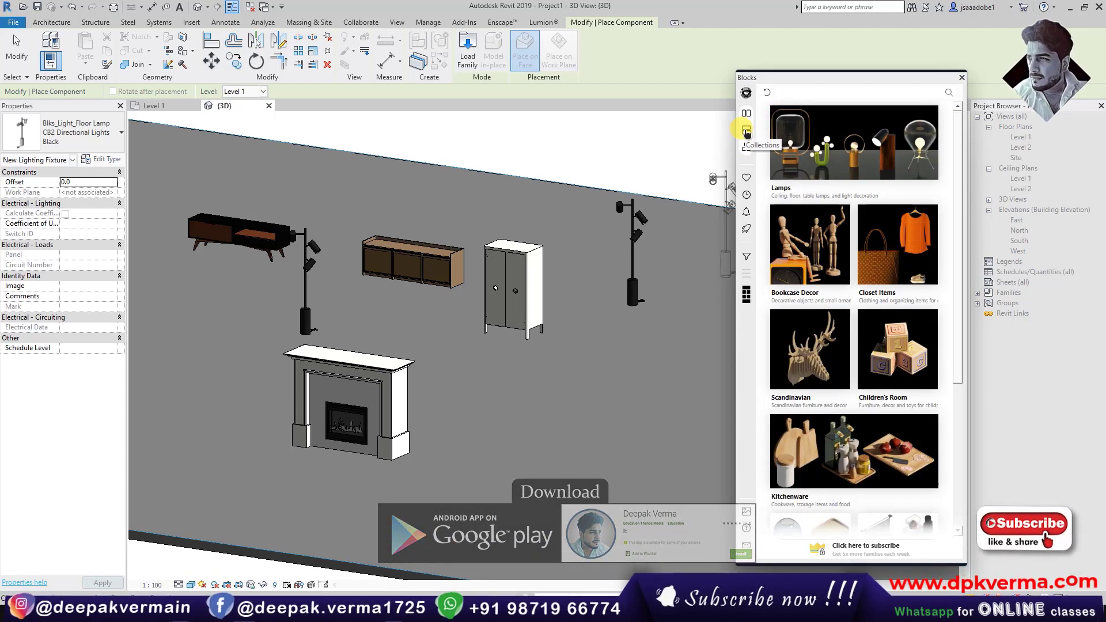
pyautogui.scroll(-2, 864, 219)
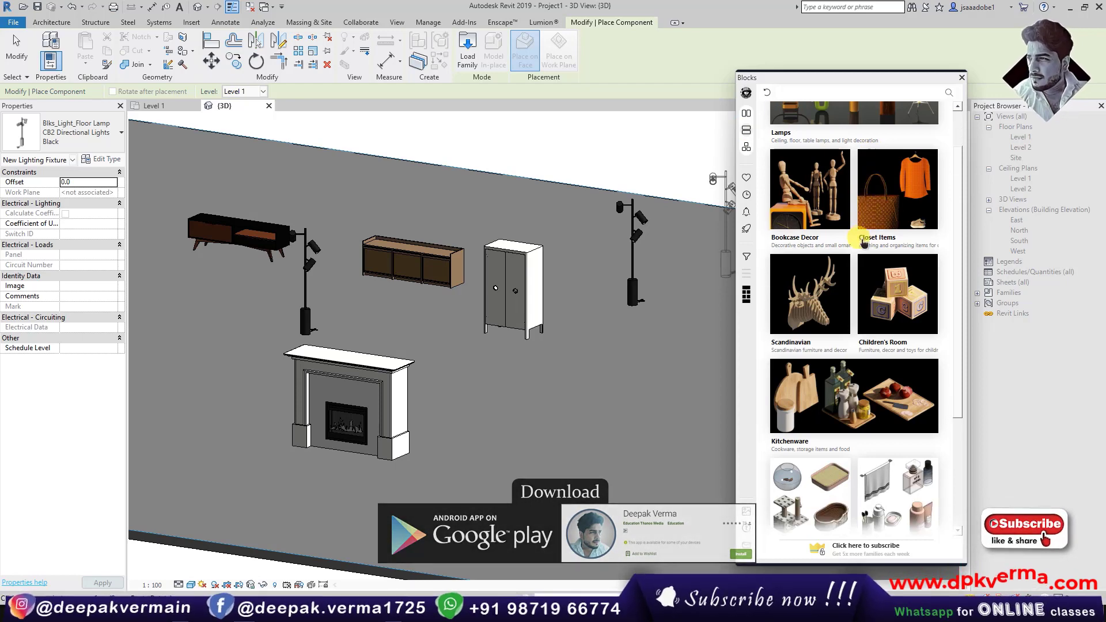
pyautogui.scroll(-4, 863, 242)
pyautogui.scroll(-2, 818, 288)
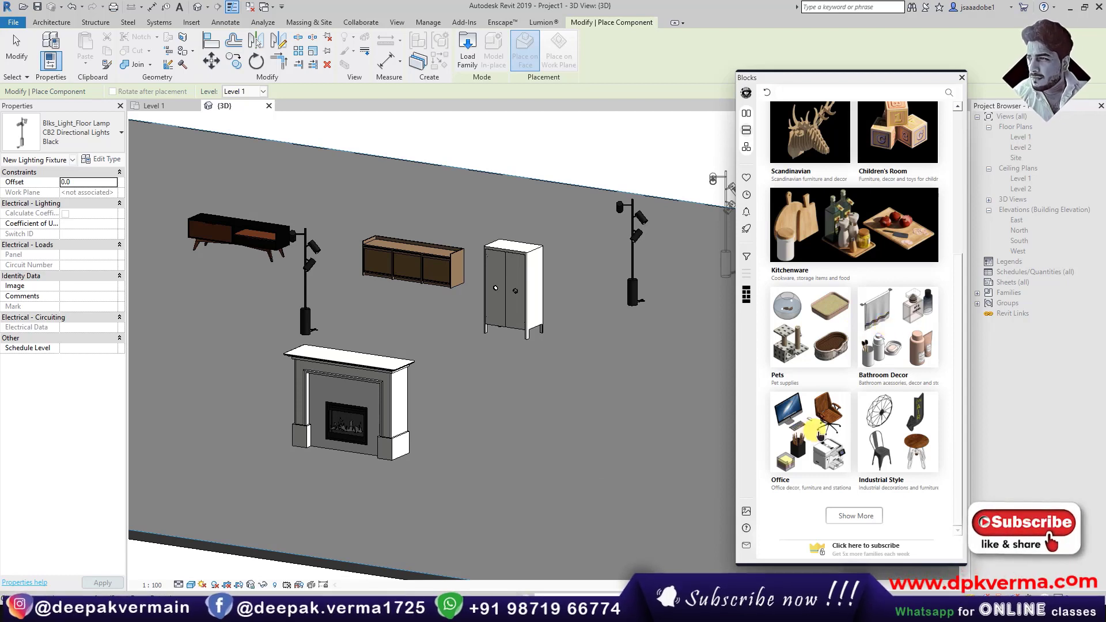
# Load more collection categories and open the Sideboards collection.
pyautogui.click(854, 516)
pyautogui.scroll(-2, 857, 398)
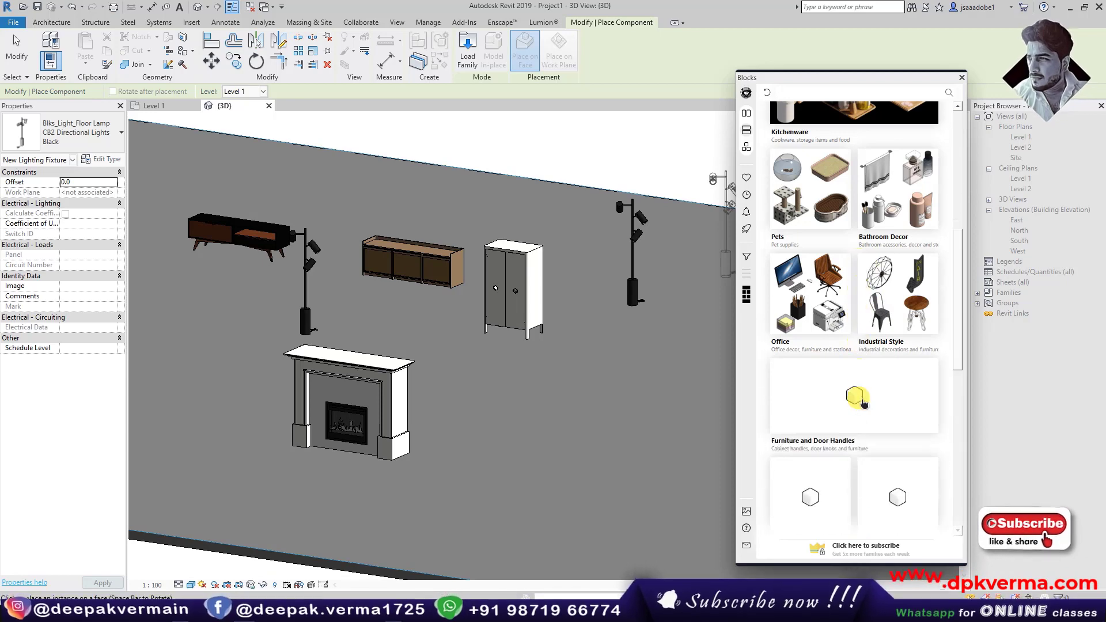
pyautogui.scroll(-2, 895, 306)
pyautogui.scroll(-2, 828, 392)
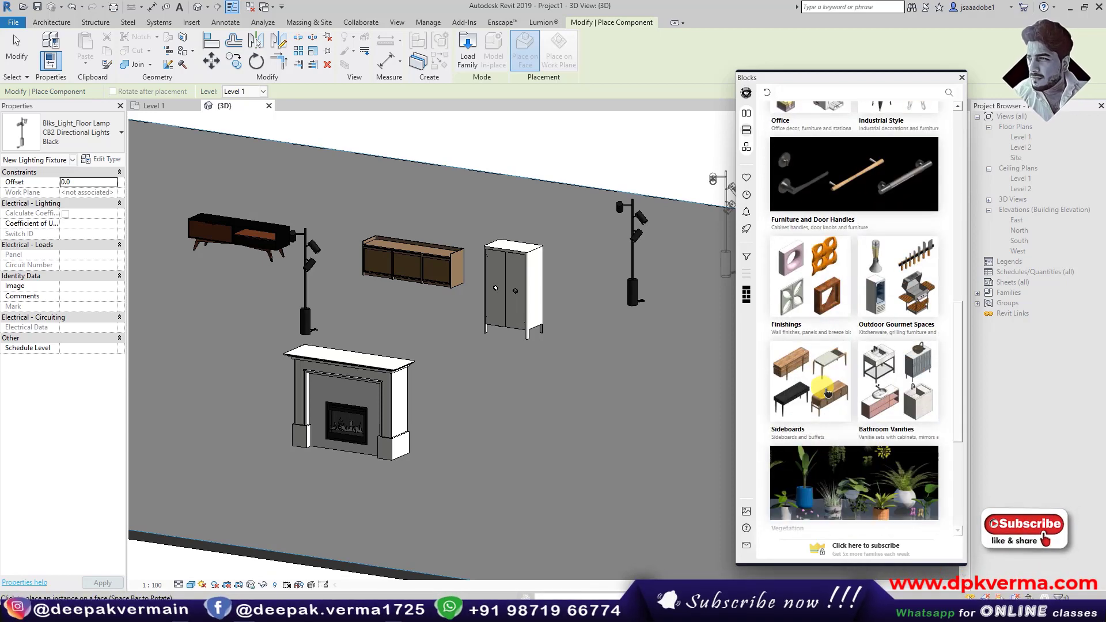
pyautogui.scroll(-2, 824, 380)
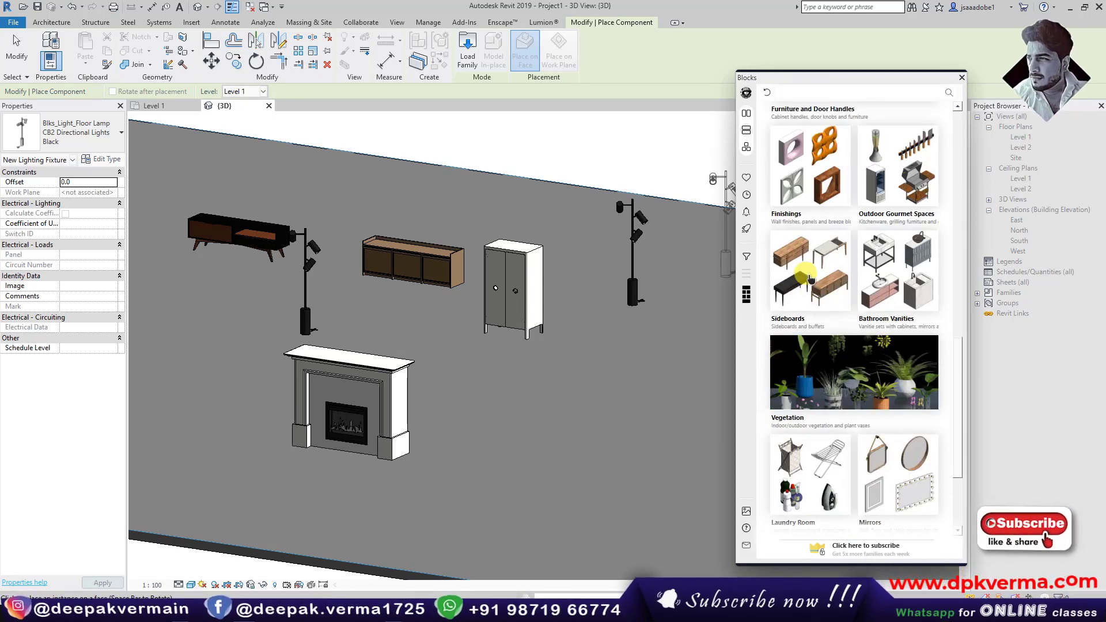
pyautogui.click(809, 279)
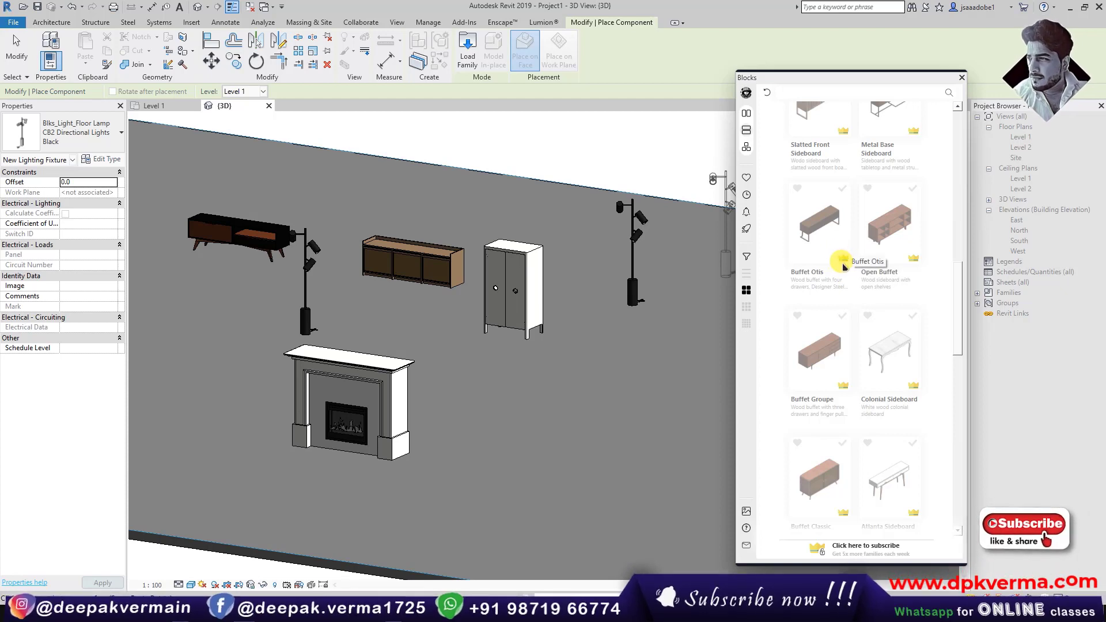
# Scroll through the sideboard families and back up to Hex Sideboard.
pyautogui.scroll(-2, 844, 267)
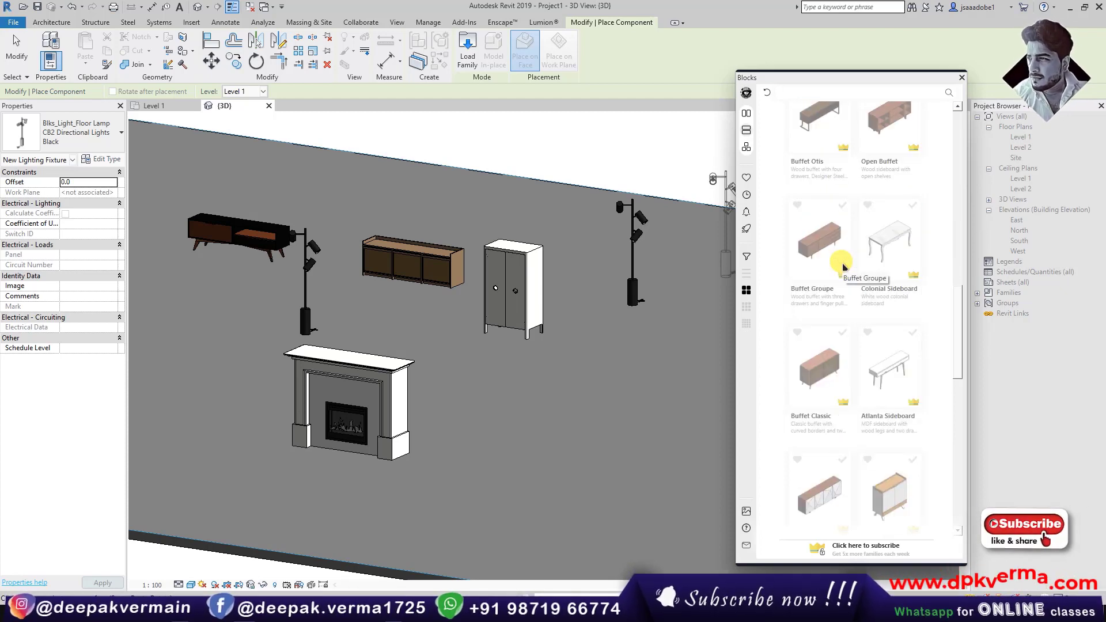
pyautogui.scroll(-1, 844, 267)
pyautogui.scroll(-1, 843, 263)
pyautogui.scroll(-2, 840, 256)
pyautogui.scroll(-2, 837, 252)
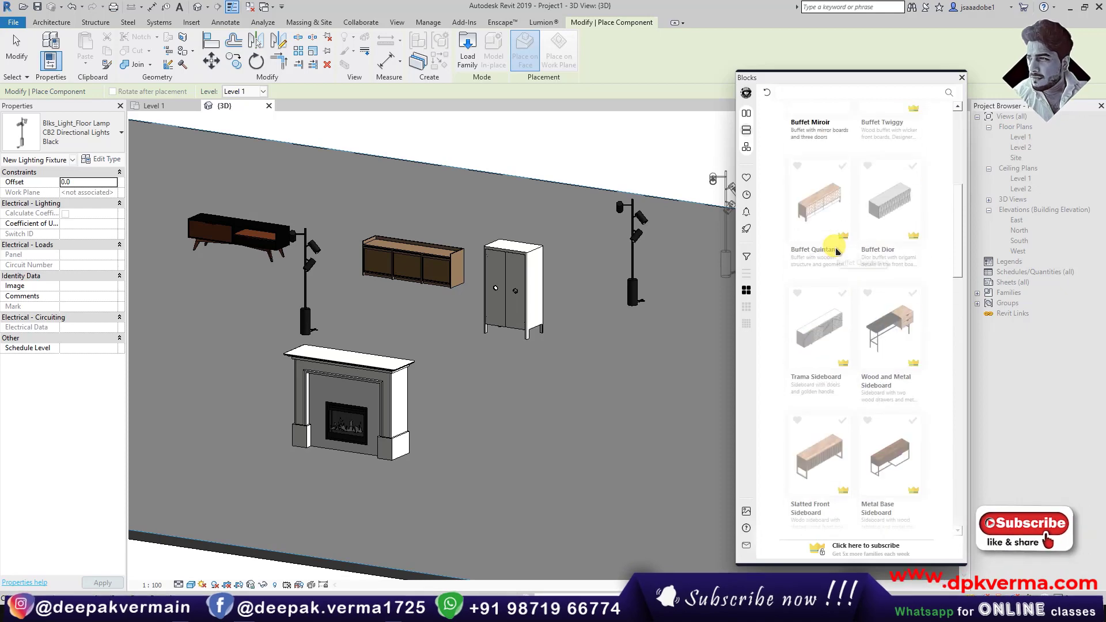
pyautogui.scroll(3, 837, 252)
pyautogui.scroll(3, 836, 248)
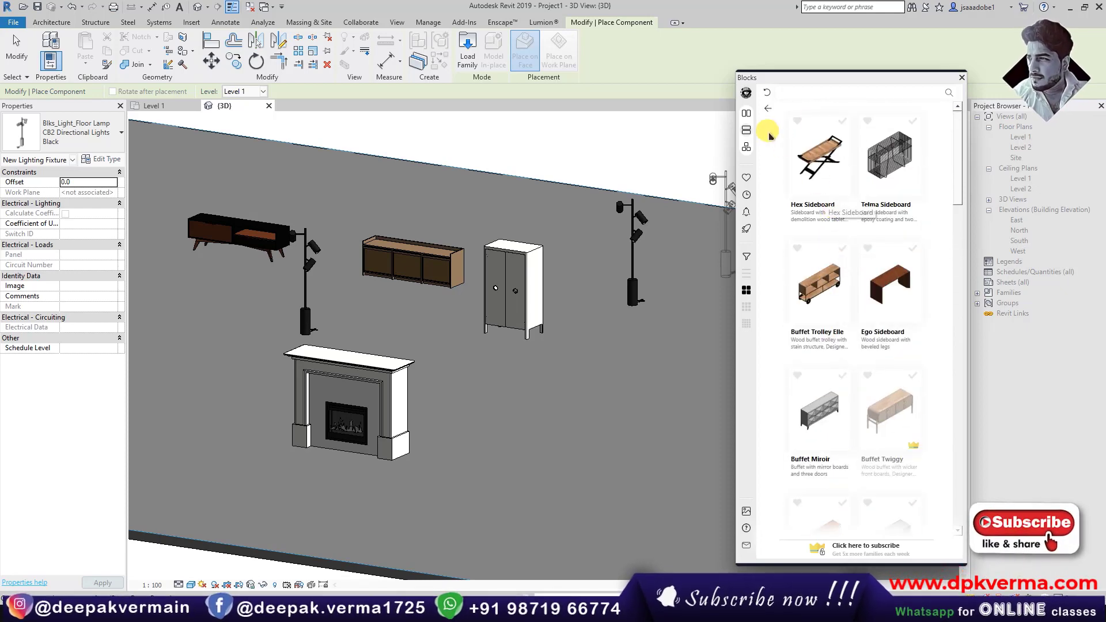
# Show the recently used families in the Blocks History view.
pyautogui.click(747, 196)
pyautogui.scroll(-3, 845, 242)
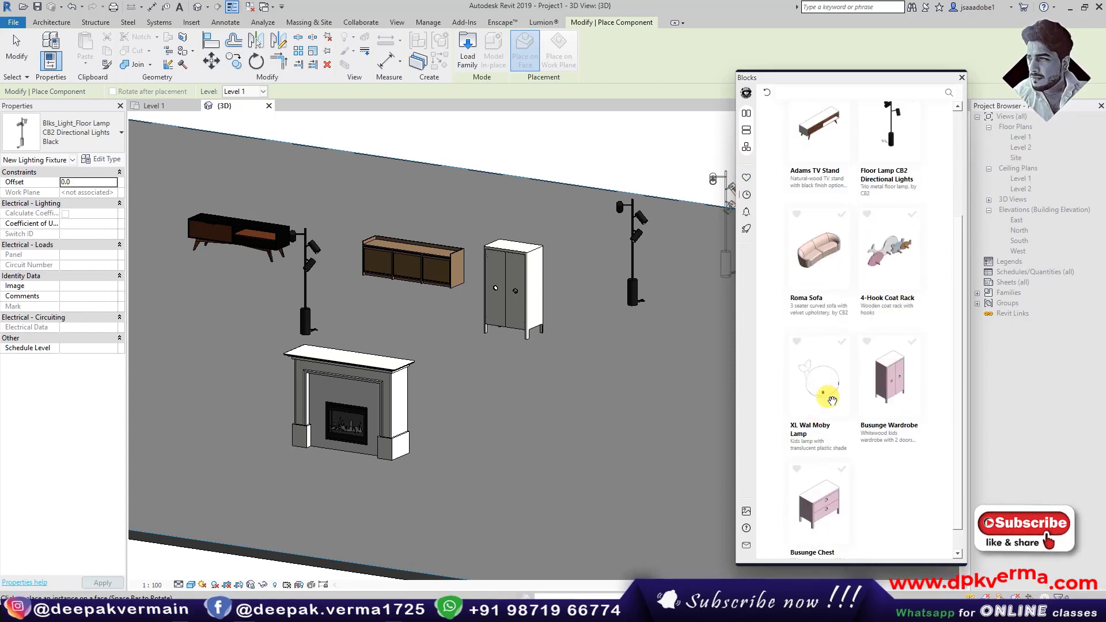
pyautogui.scroll(3, 847, 237)
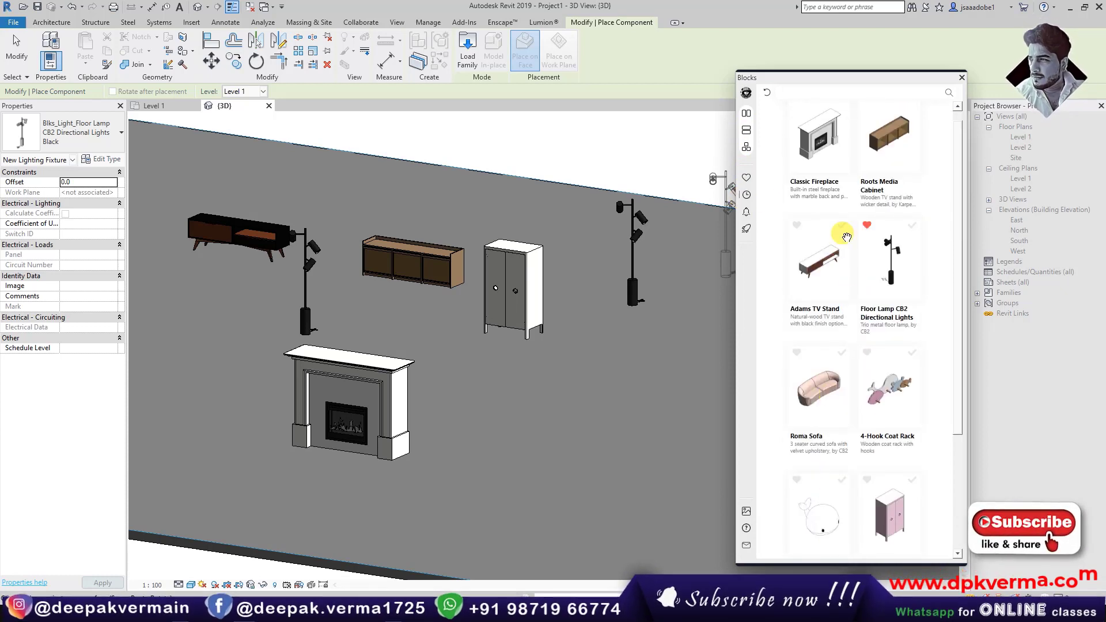
# Expand the Payment Confirmation and New Messages notifications, then view Next Releases.
pyautogui.click(747, 213)
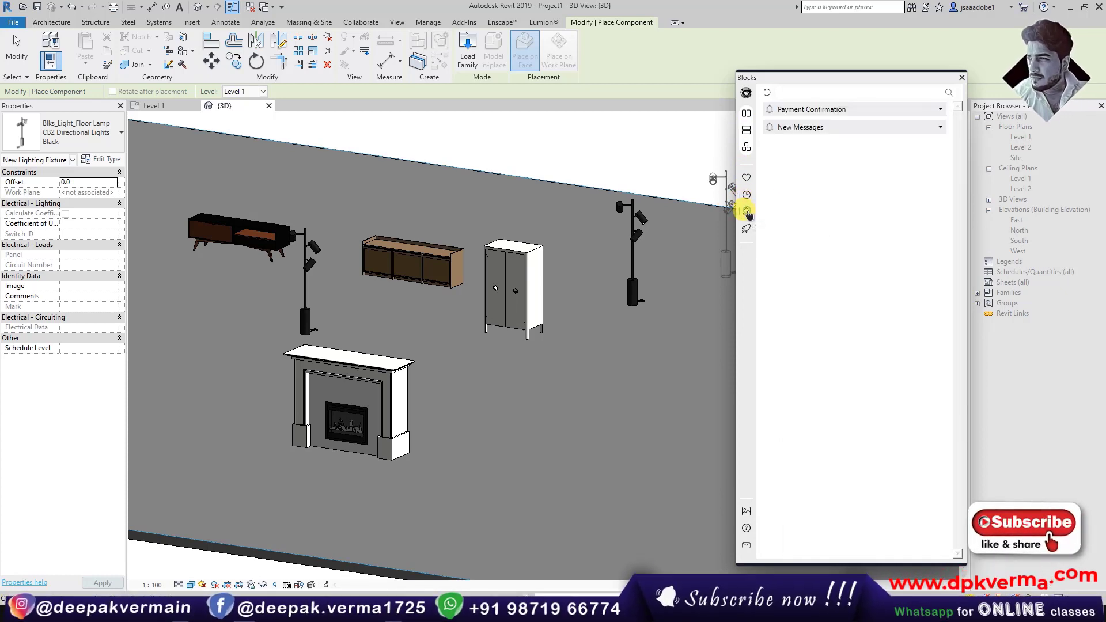
pyautogui.click(806, 115)
pyautogui.click(799, 137)
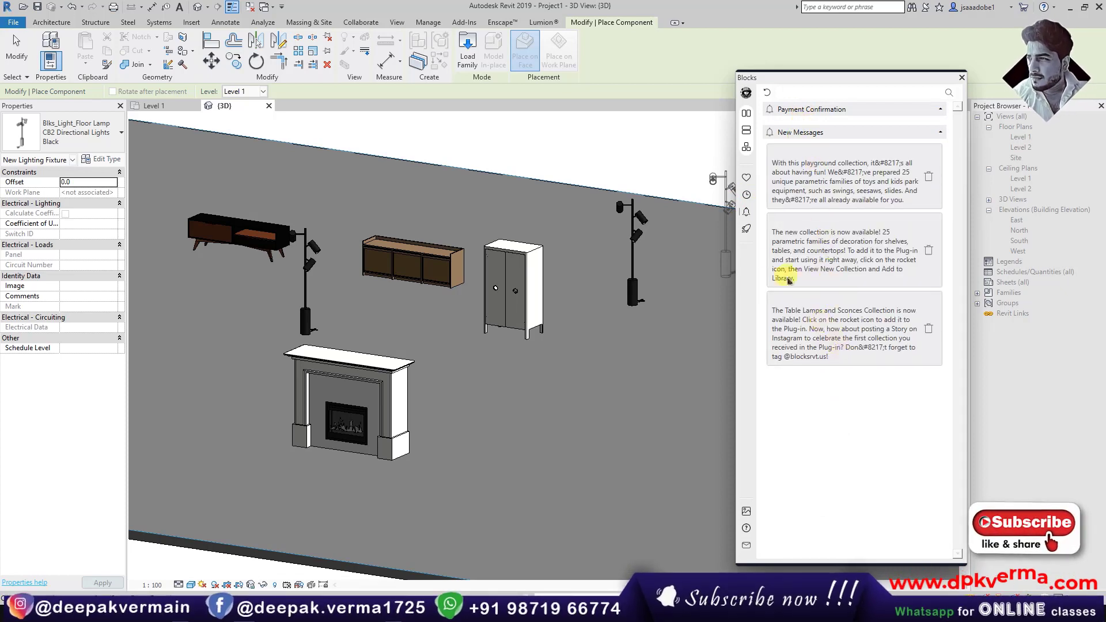
pyautogui.click(746, 231)
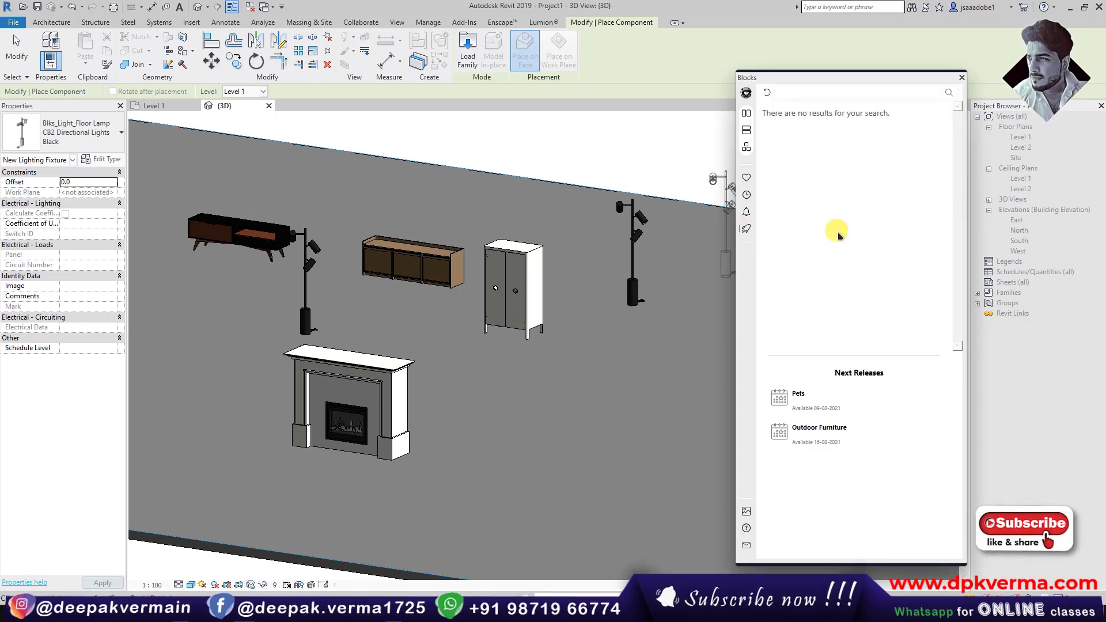
pyautogui.click(746, 511)
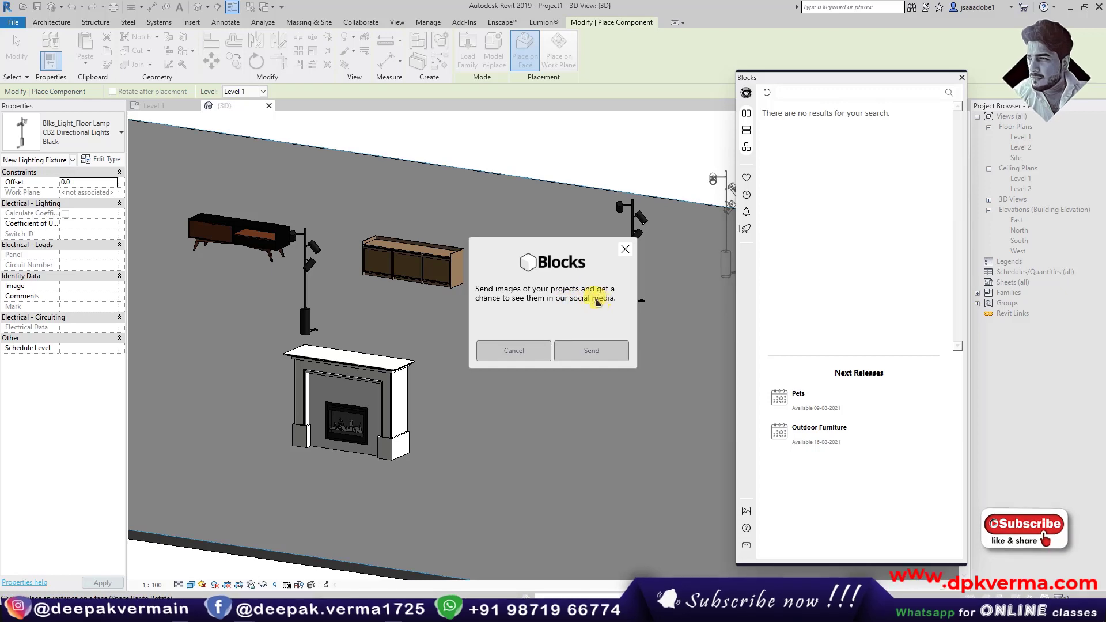
pyautogui.click(625, 249)
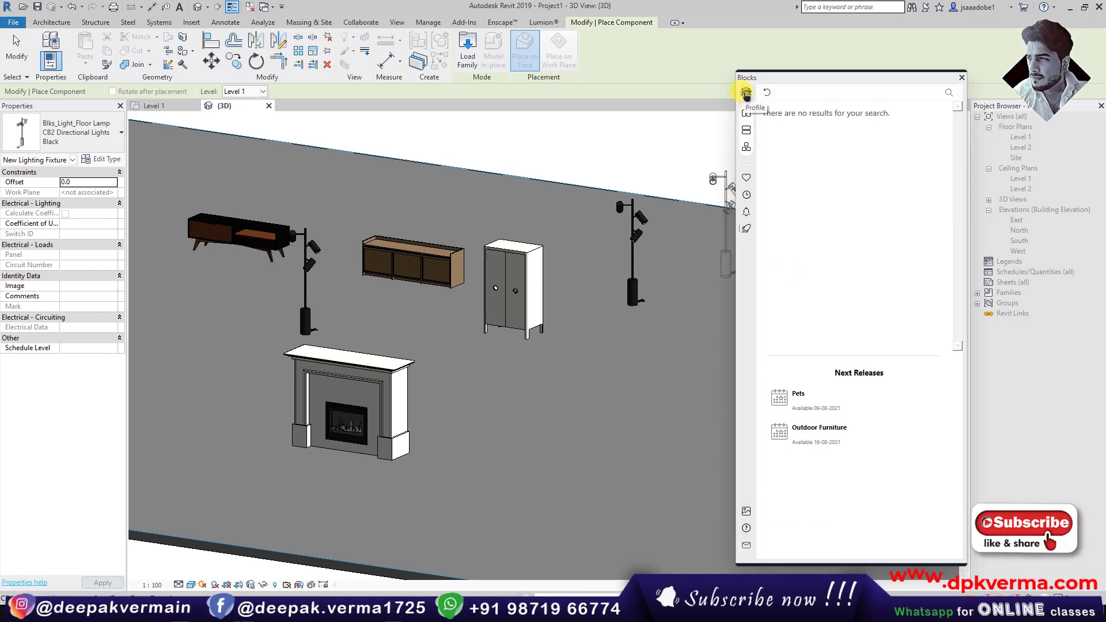
# Open the Blocks account profile, view Premium details and dismiss the share-link popup.
pyautogui.click(746, 93)
pyautogui.click(819, 279)
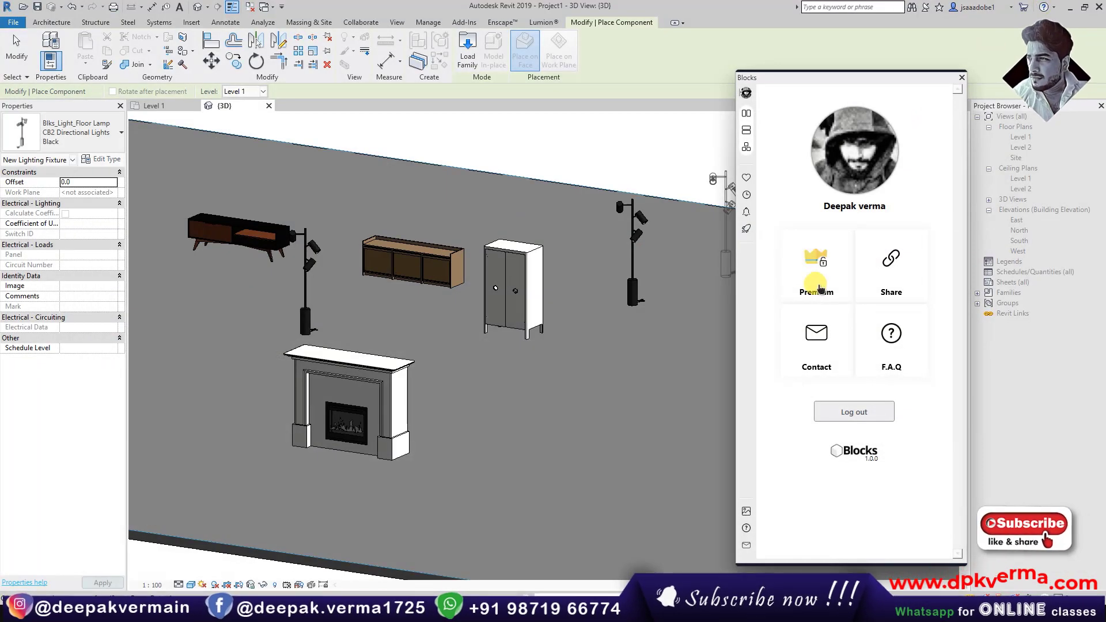
pyautogui.click(892, 268)
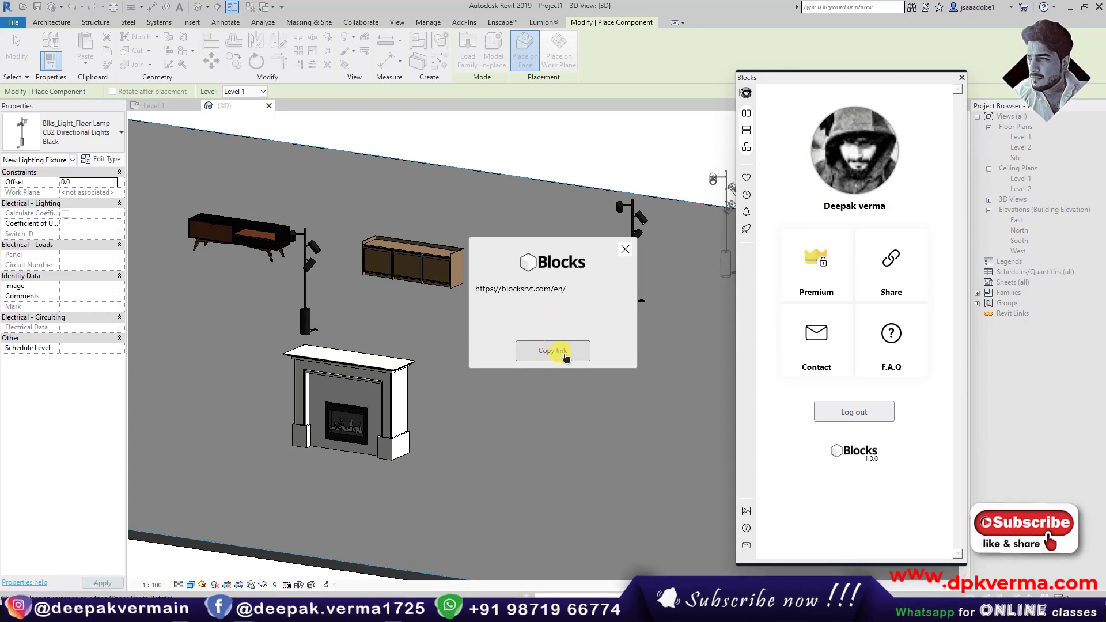
pyautogui.click(626, 249)
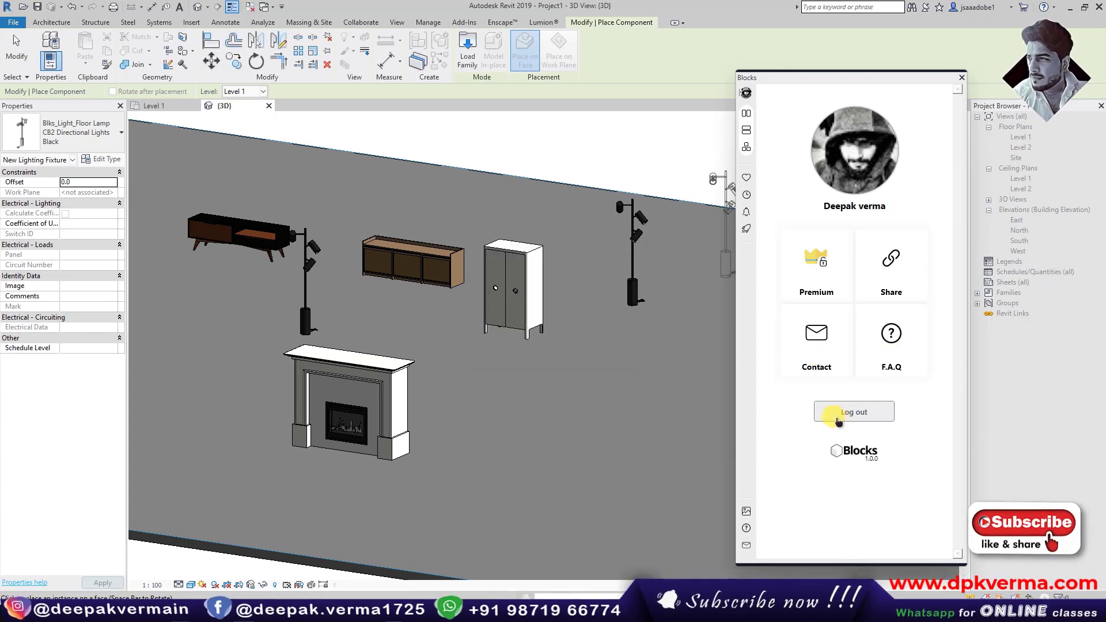
pyautogui.scroll(-3, 522, 335)
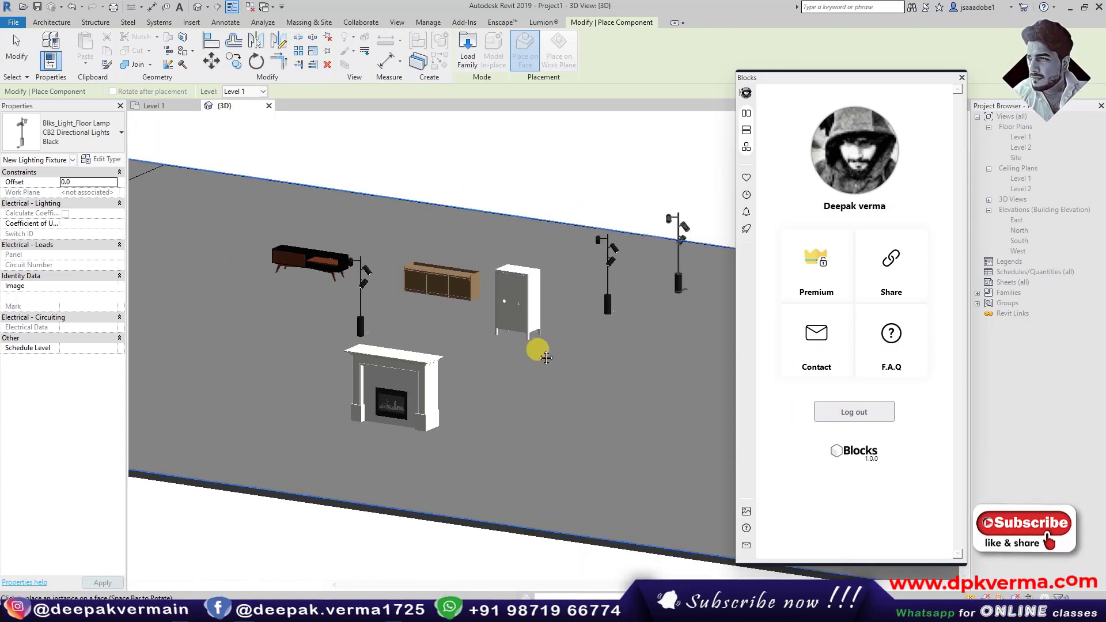
pyautogui.scroll(2, 502, 340)
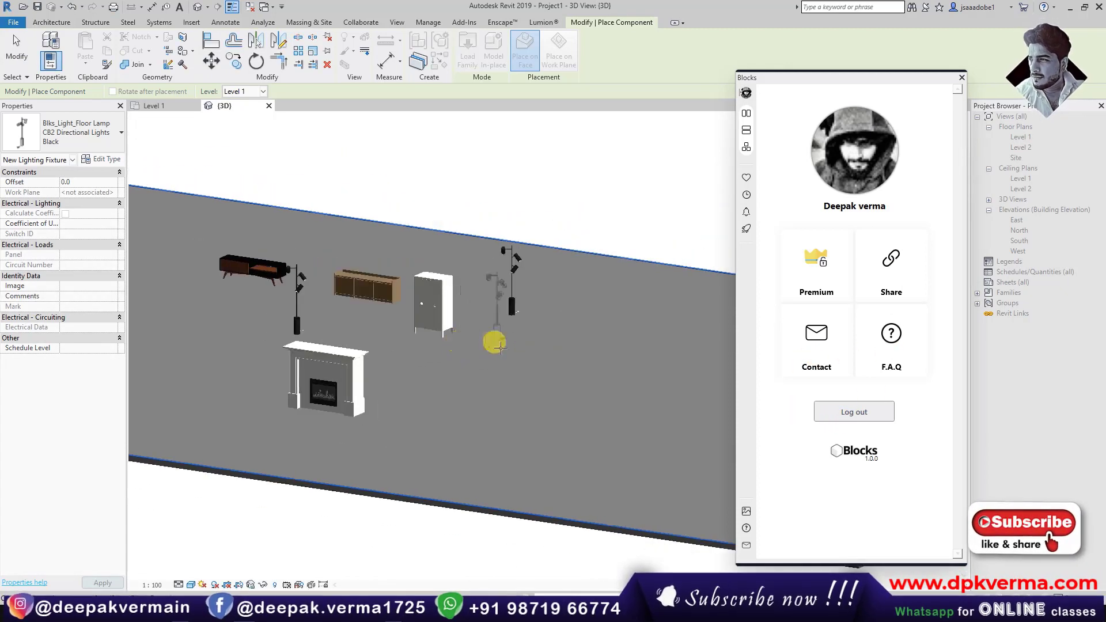
# Return to the Blocks family catalogue and open the Premium plan page.
pyautogui.click(746, 113)
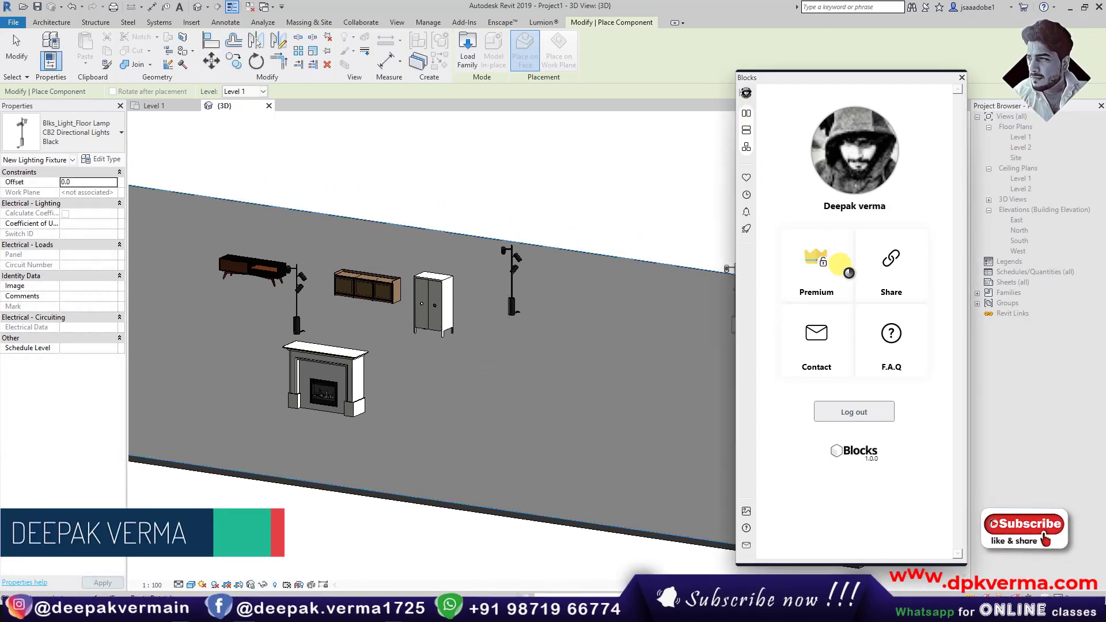
pyautogui.click(833, 295)
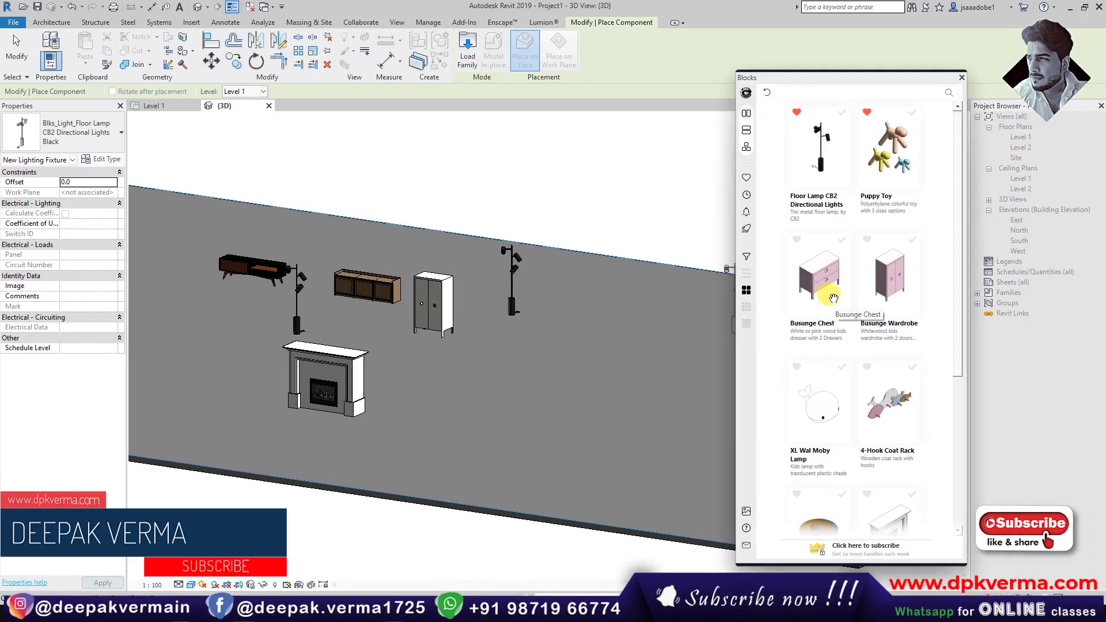
pyautogui.scroll(-3, 824, 296)
pyautogui.scroll(-3, 827, 307)
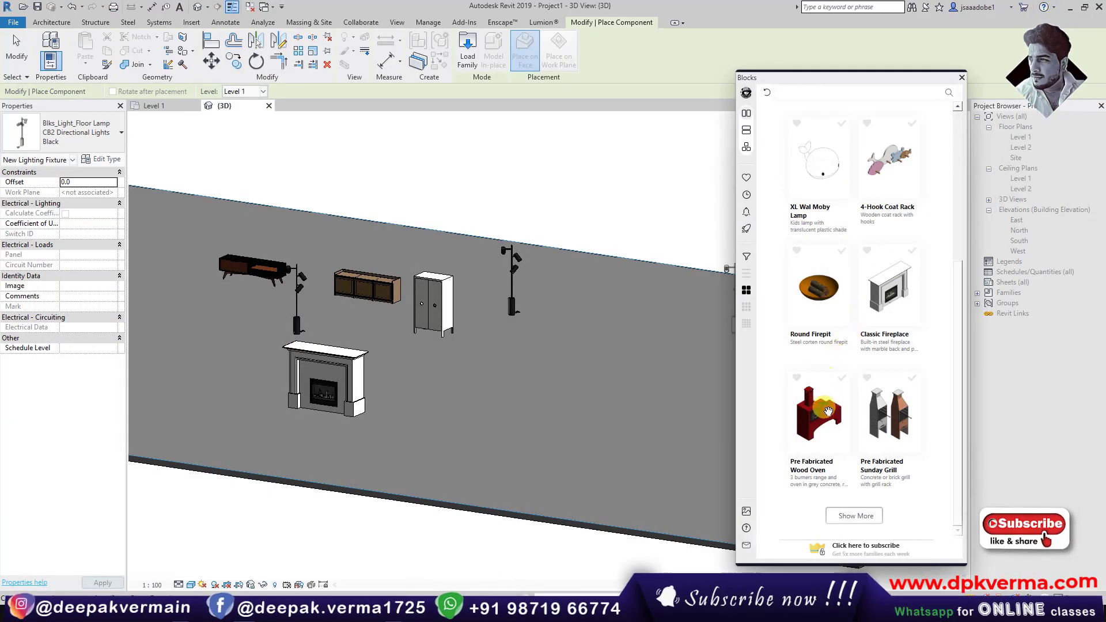
# Start loading the Pre Fabricated Wood Oven family from the Blocks catalogue.
pyautogui.click(821, 410)
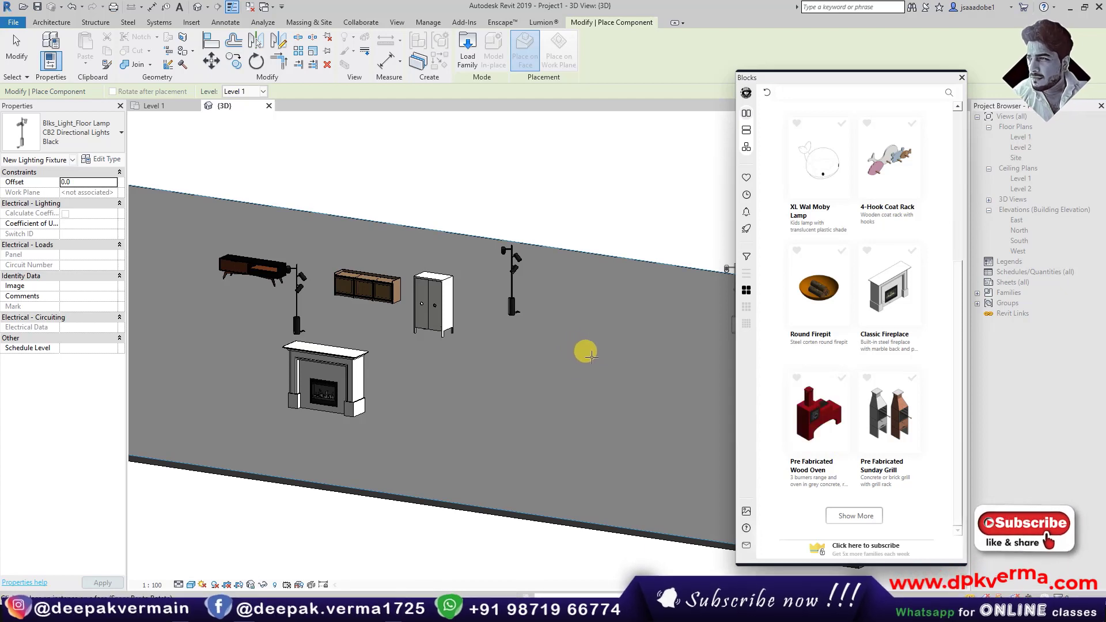
# Place two more floor lamps on the slab, one nearer the front.
pyautogui.click(568, 353)
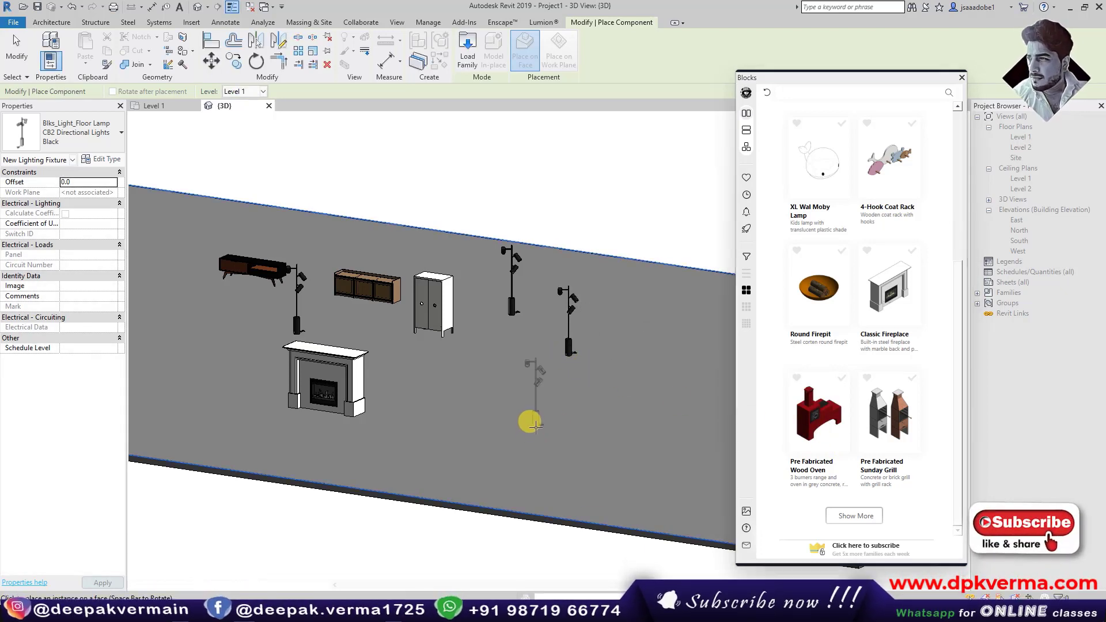
pyautogui.click(536, 426)
pyautogui.scroll(1, 825, 413)
pyautogui.scroll(2, 825, 412)
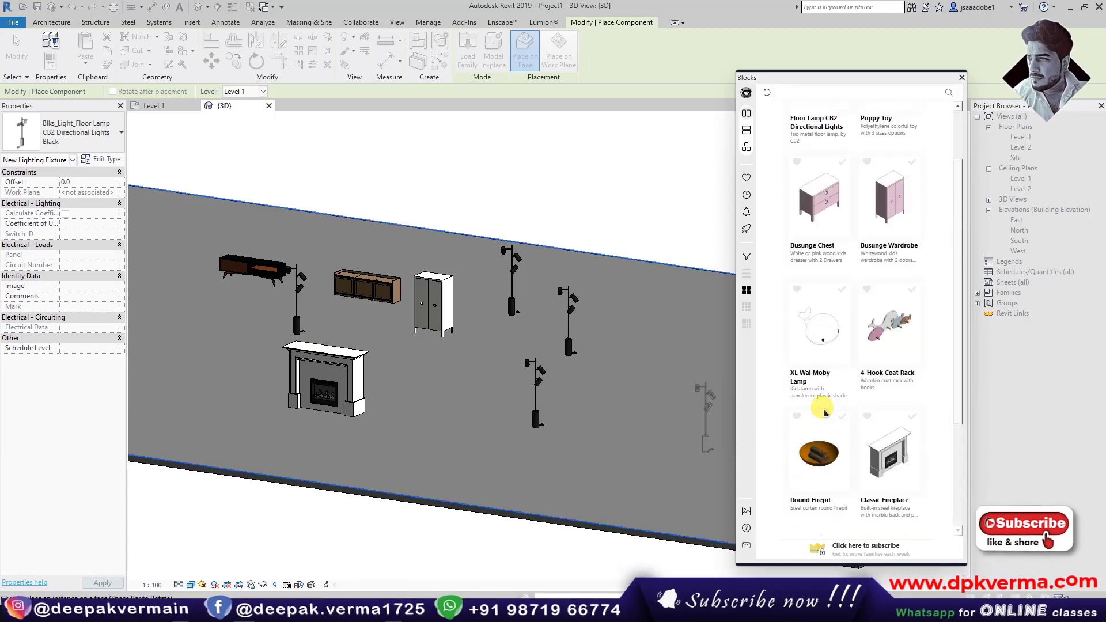
pyautogui.scroll(2, 806, 397)
pyautogui.moveTo(526, 388); pyautogui.dragTo(504, 415, button='middle')
pyautogui.press('Escape')
pyautogui.press('Escape')
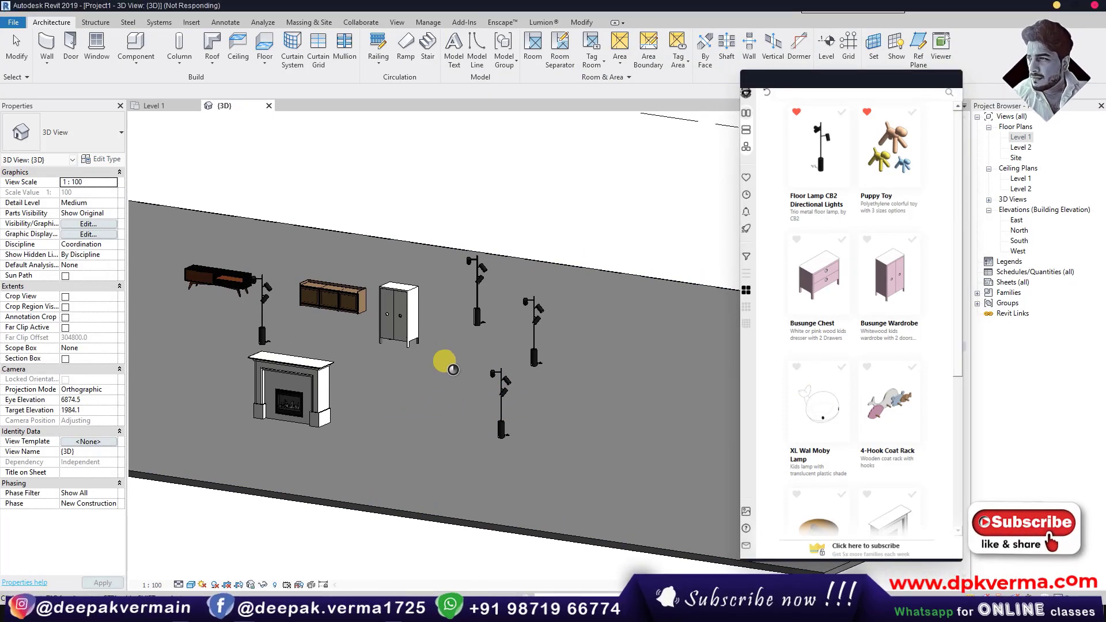
# Place the Pre Fabricated Wood Oven on the slab beside the Classic Fireplace.
pyautogui.scroll(3, 441, 352)
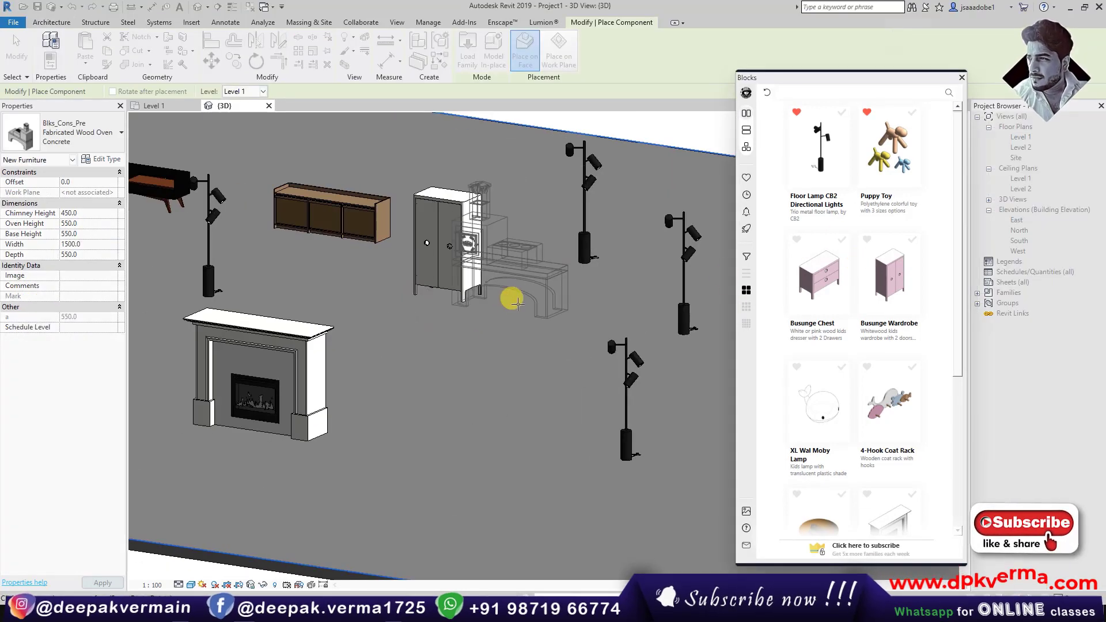
pyautogui.scroll(-1, 489, 345)
pyautogui.click(566, 360)
pyautogui.press('Escape')
pyautogui.press('Escape')
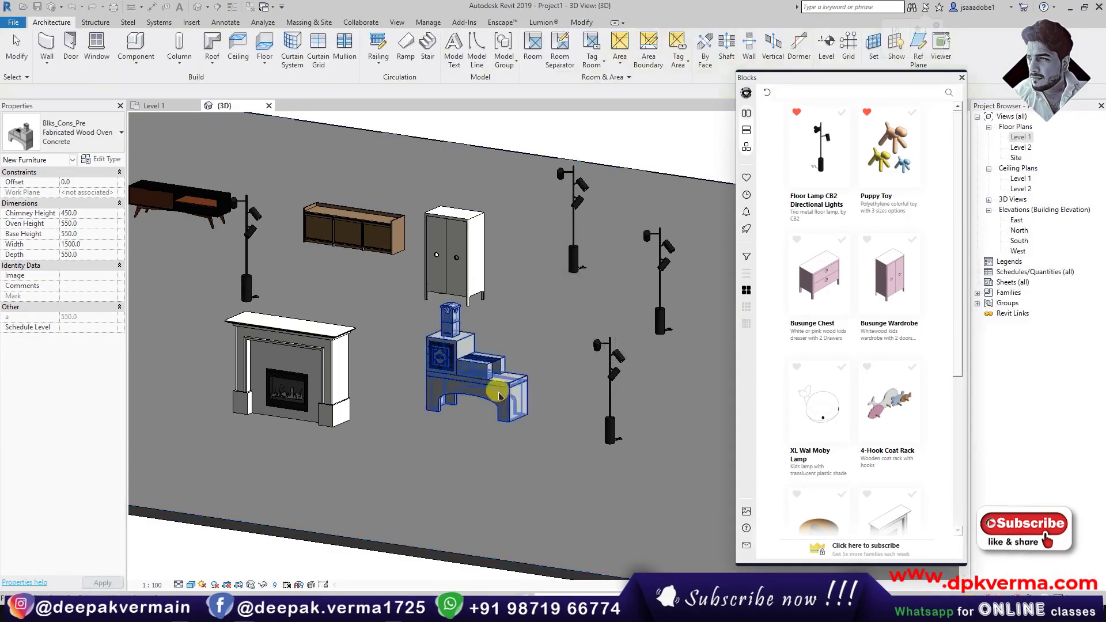
pyautogui.scroll(2, 472, 398)
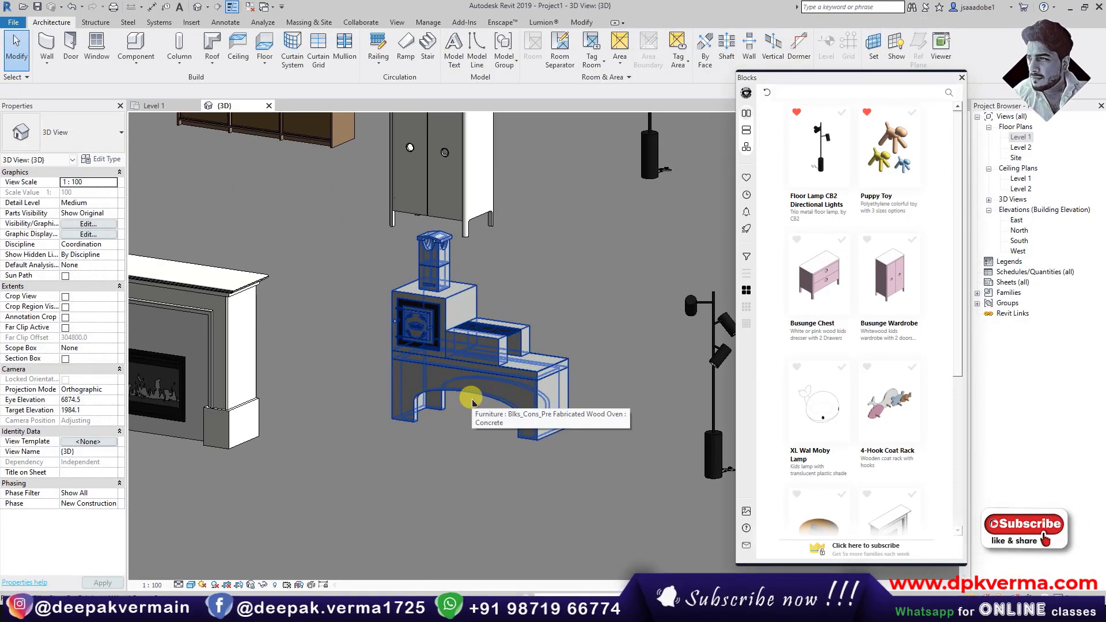
pyautogui.click(140, 62)
pyautogui.click(152, 83)
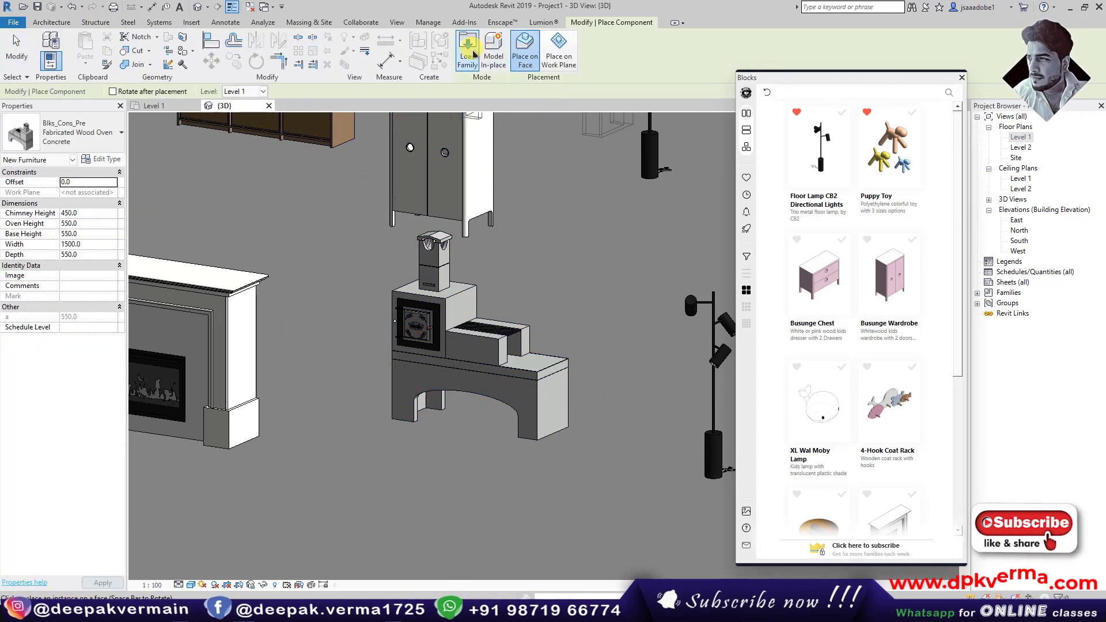
# Browse the family import folder's RFA files as large icons in Load Family.
pyautogui.click(474, 53)
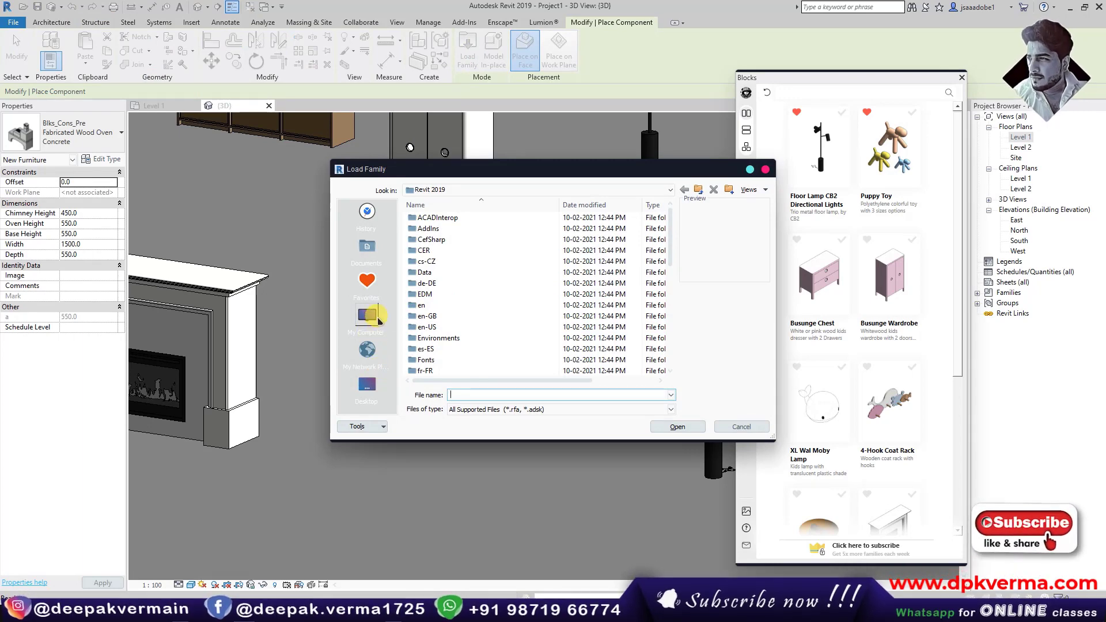
pyautogui.click(376, 318)
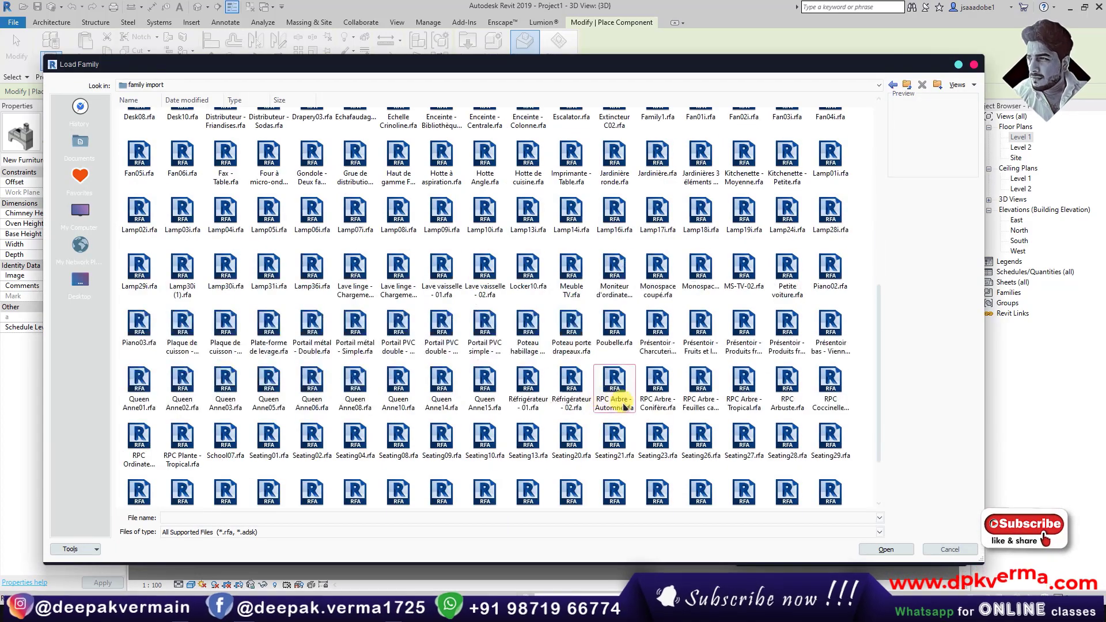
pyautogui.scroll(3, 576, 386)
pyautogui.scroll(3, 533, 374)
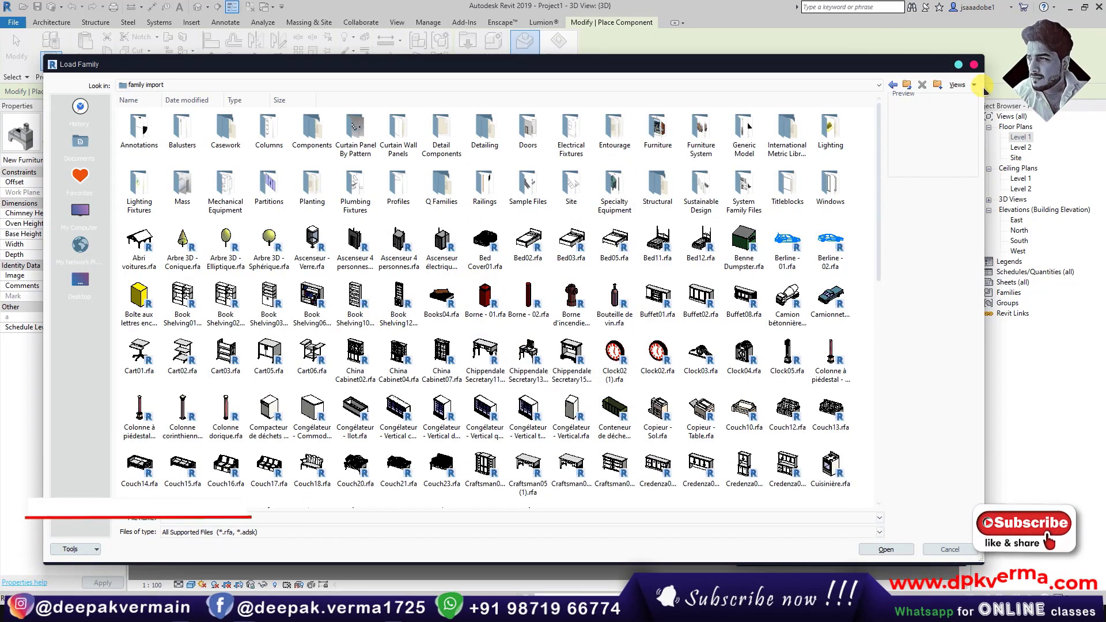
pyautogui.keyDown('ctrl'); pyautogui.scroll(1, 568, 349); pyautogui.keyUp('ctrl')
pyautogui.keyDown('ctrl'); pyautogui.scroll(1, 567, 348); pyautogui.keyUp('ctrl')
pyautogui.scroll(-5, 564, 340)
pyautogui.scroll(-5, 560, 335)
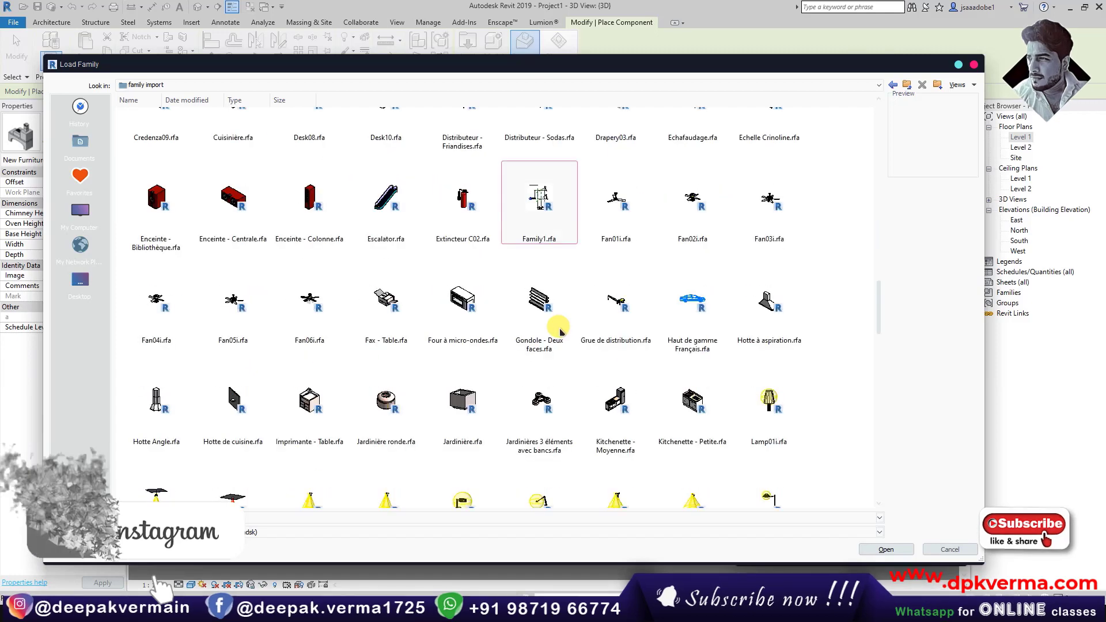
pyautogui.scroll(-3, 560, 332)
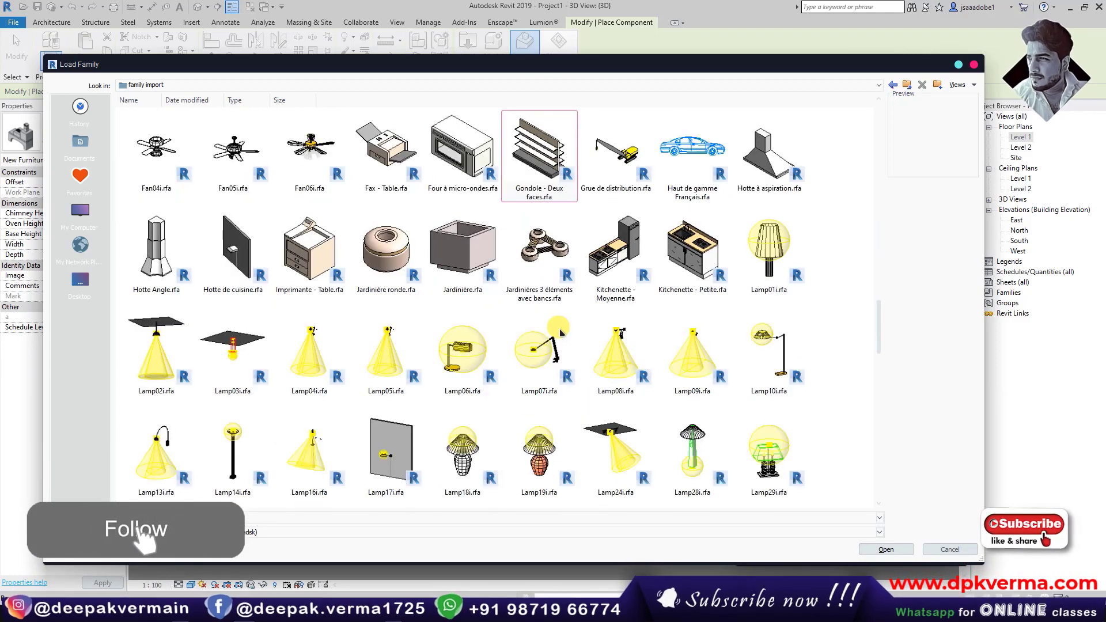